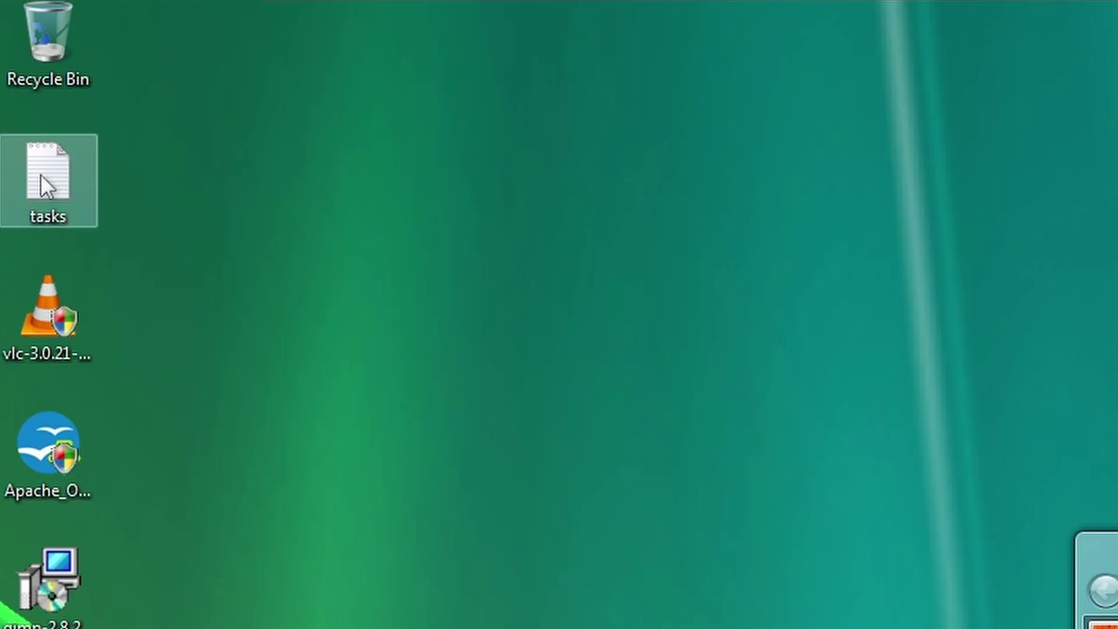
# Open the tasks text file from the desktop, and launch Internet Explorer by searching for "intern".
pyautogui.doubleClick(40, 173)
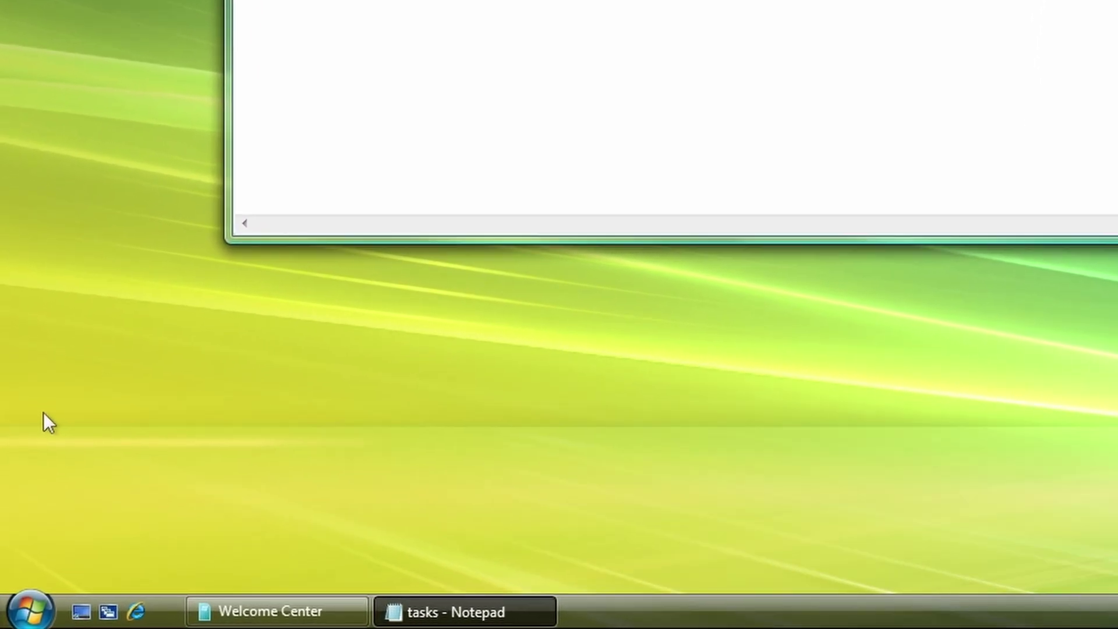
pyautogui.click(30, 610)
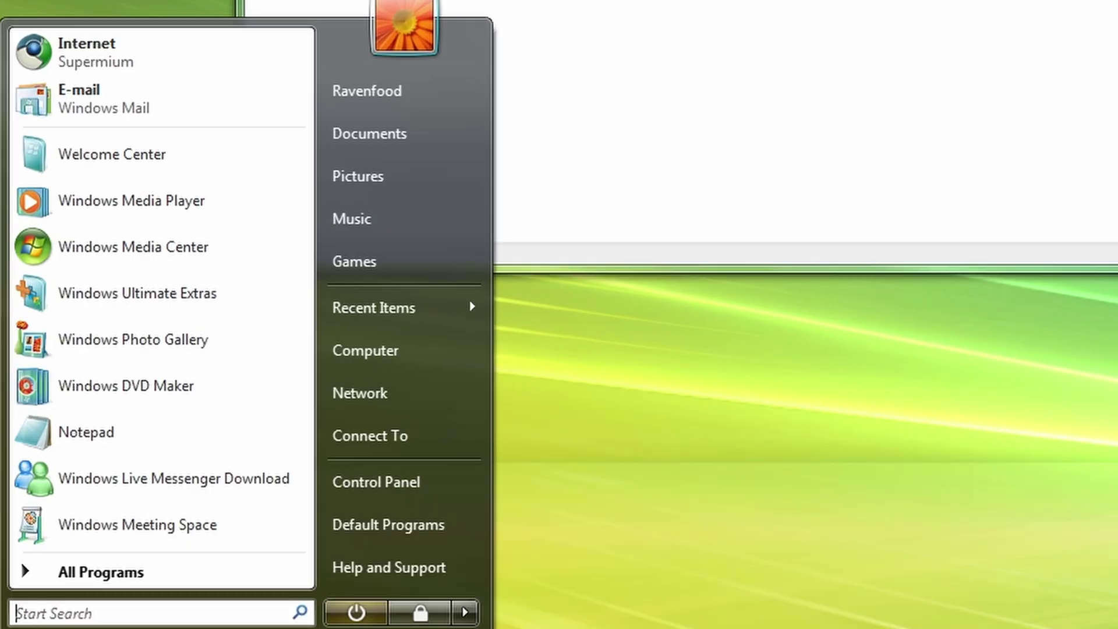
pyautogui.write('intern')
pyautogui.press('Return')
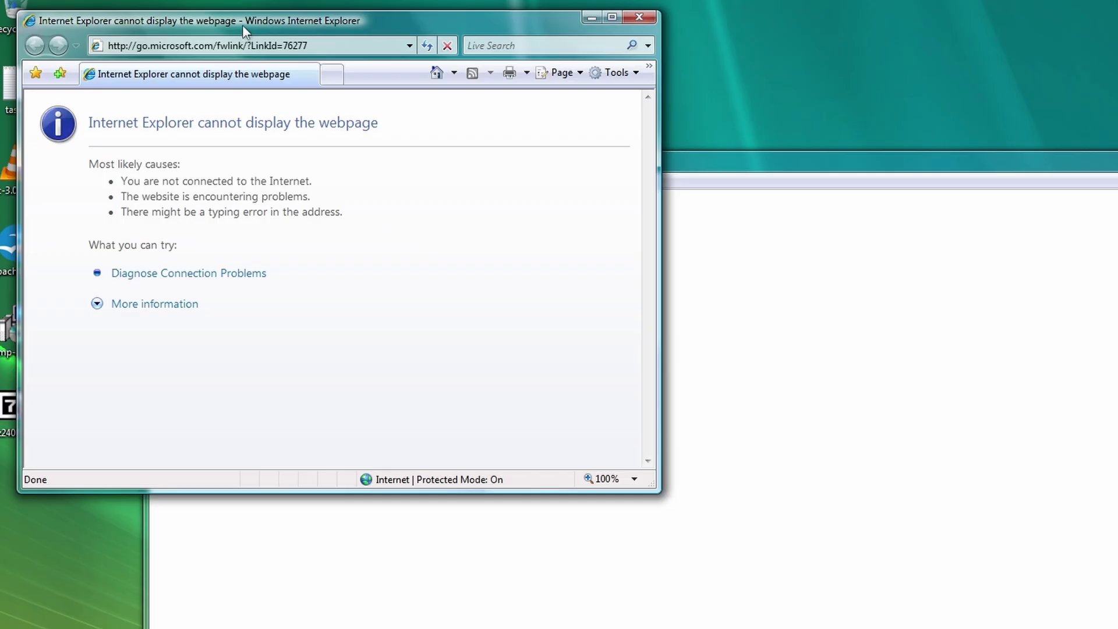
# Move the Internet Explorer window, and switch between it, the Personalization window and the tasks note to show their overlapping glass frames.
pyautogui.moveTo(313, 26); pyautogui.dragTo(569, 80)
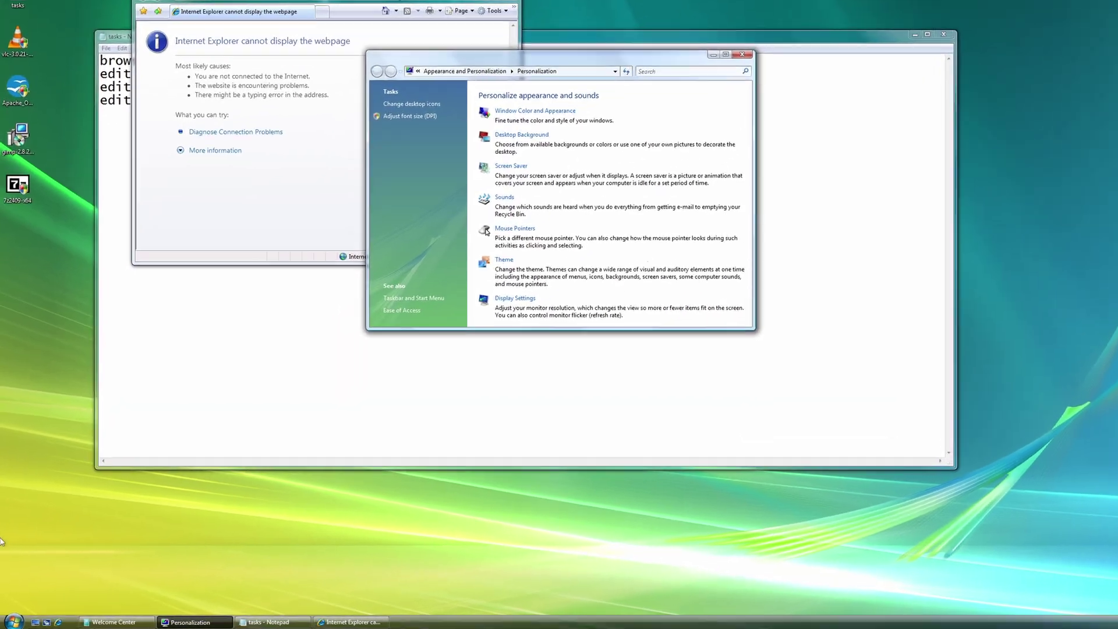
pyautogui.press('super')
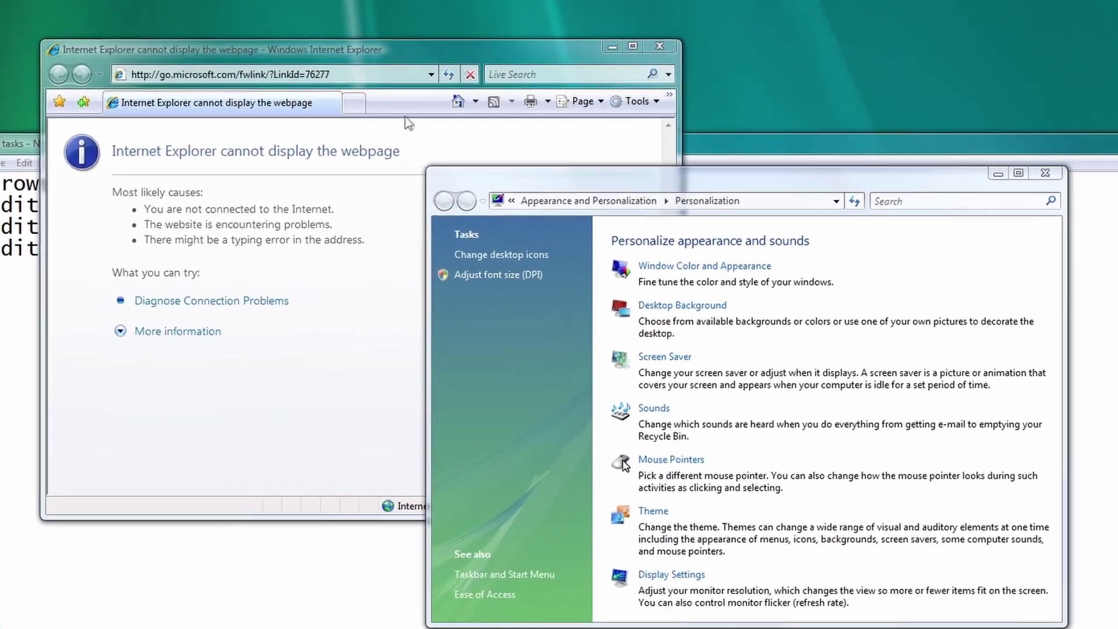
pyautogui.click(374, 47)
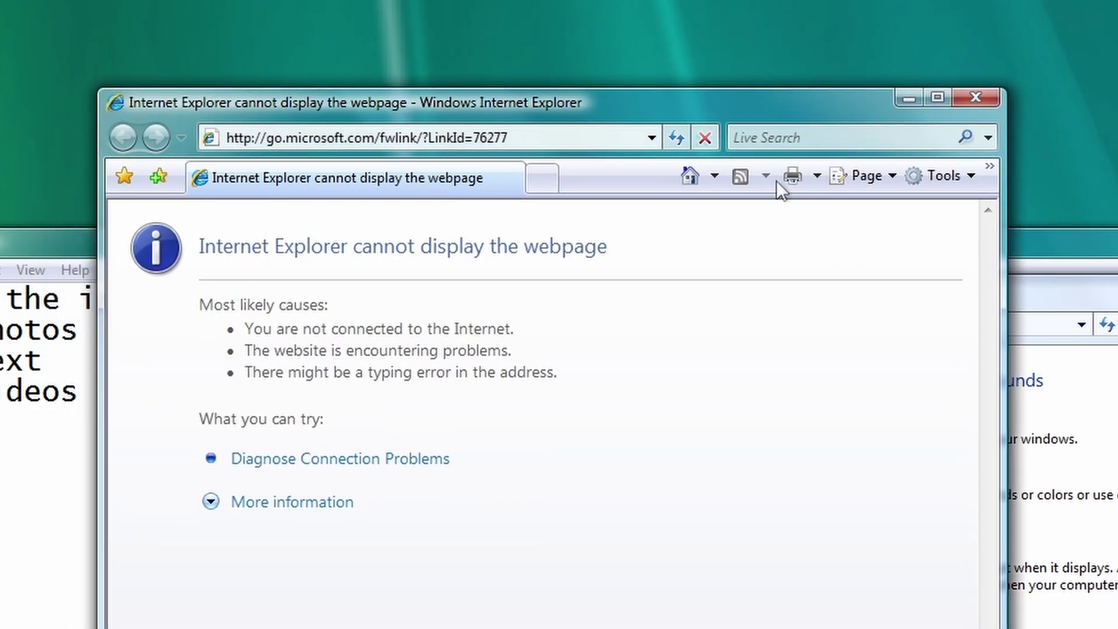
pyautogui.click(1083, 291)
pyautogui.click(31, 612)
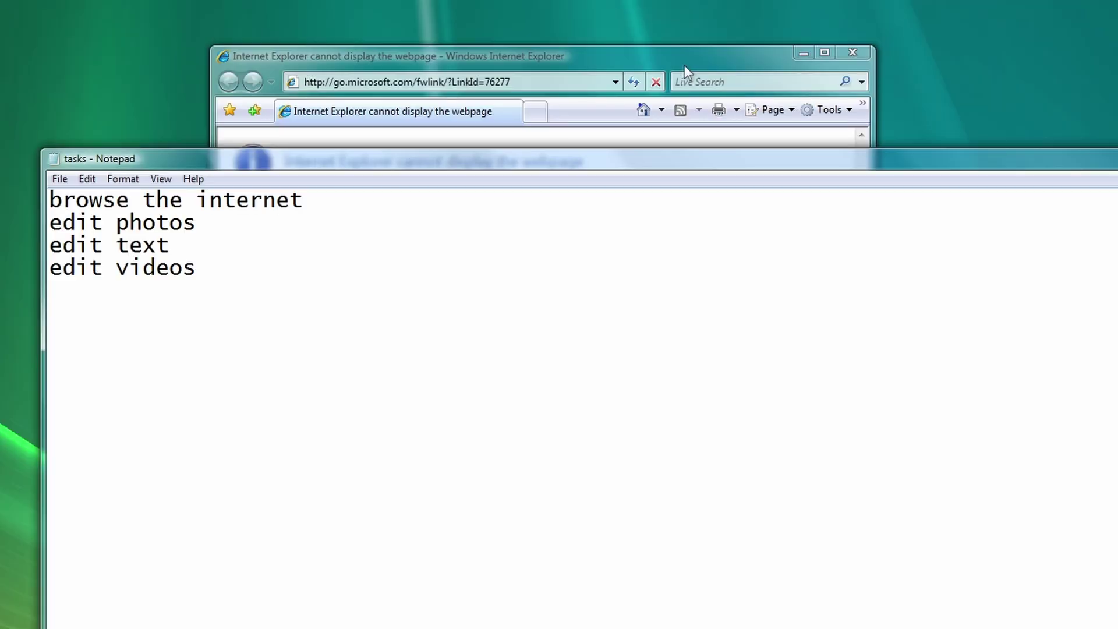
pyautogui.click(686, 71)
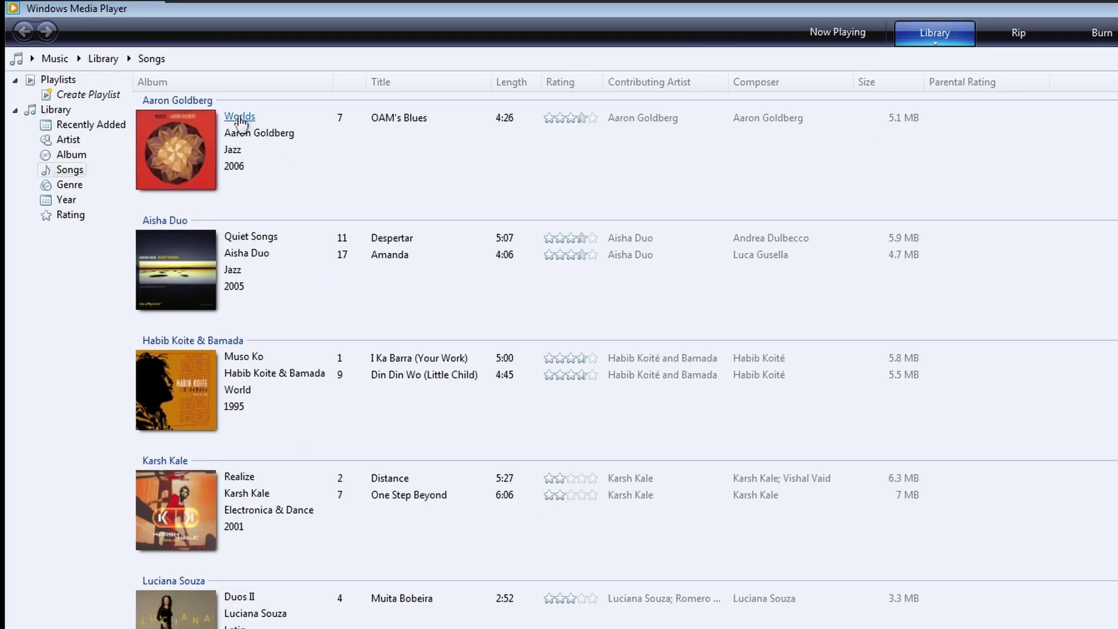
# Open the Worlds album in Windows Media Player, and page through the sample pictures in Windows Photo Gallery.
pyautogui.click(240, 117)
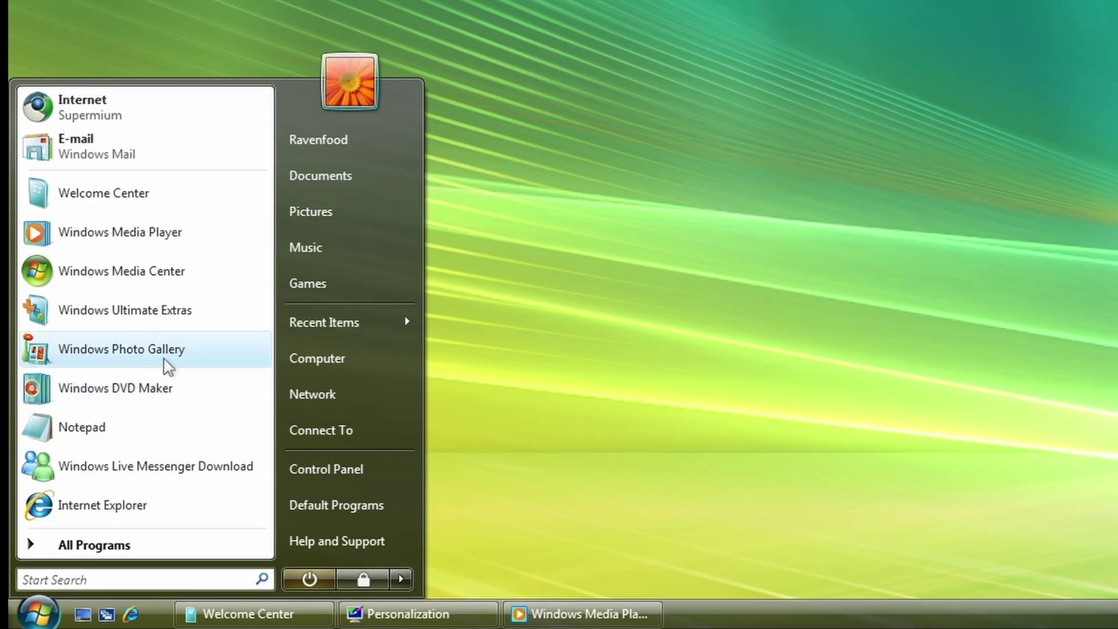
pyautogui.click(168, 365)
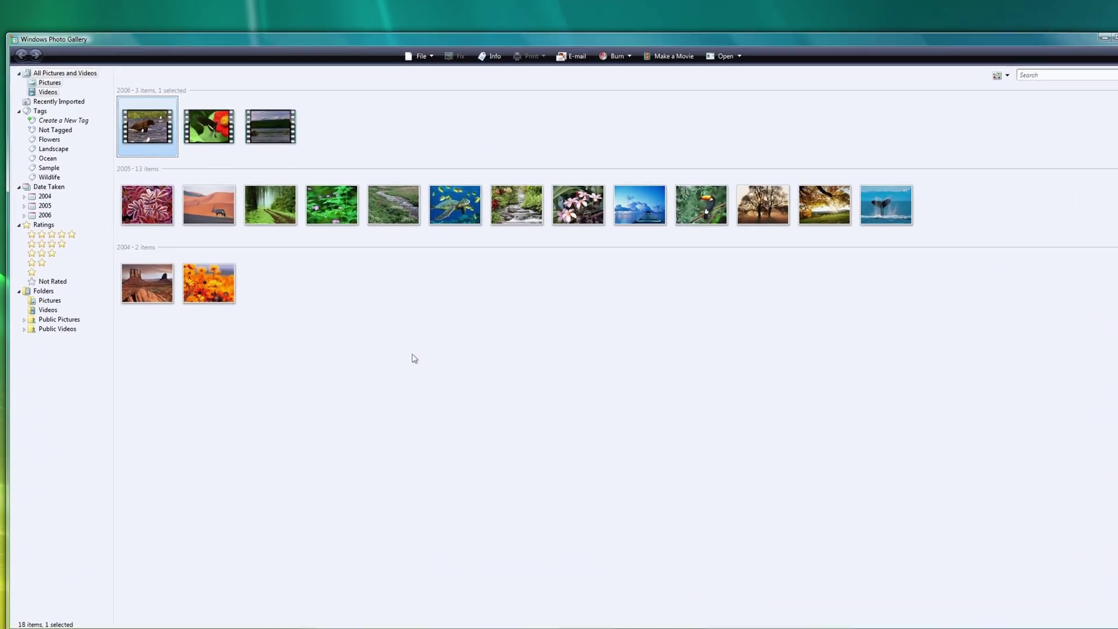
pyautogui.moveTo(147, 218)
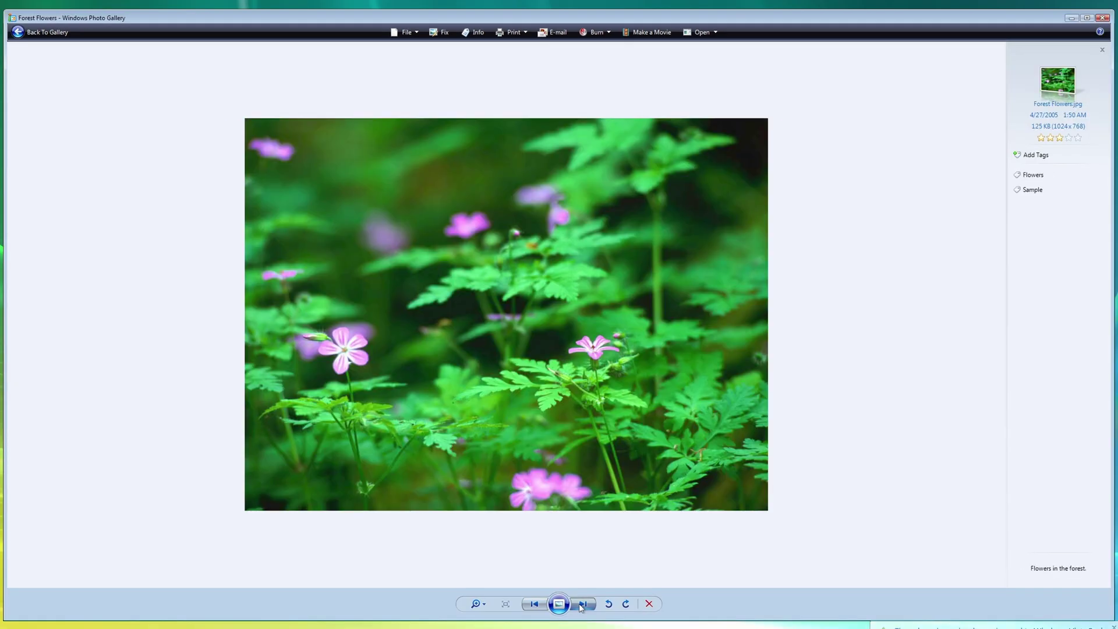
pyautogui.click(580, 605)
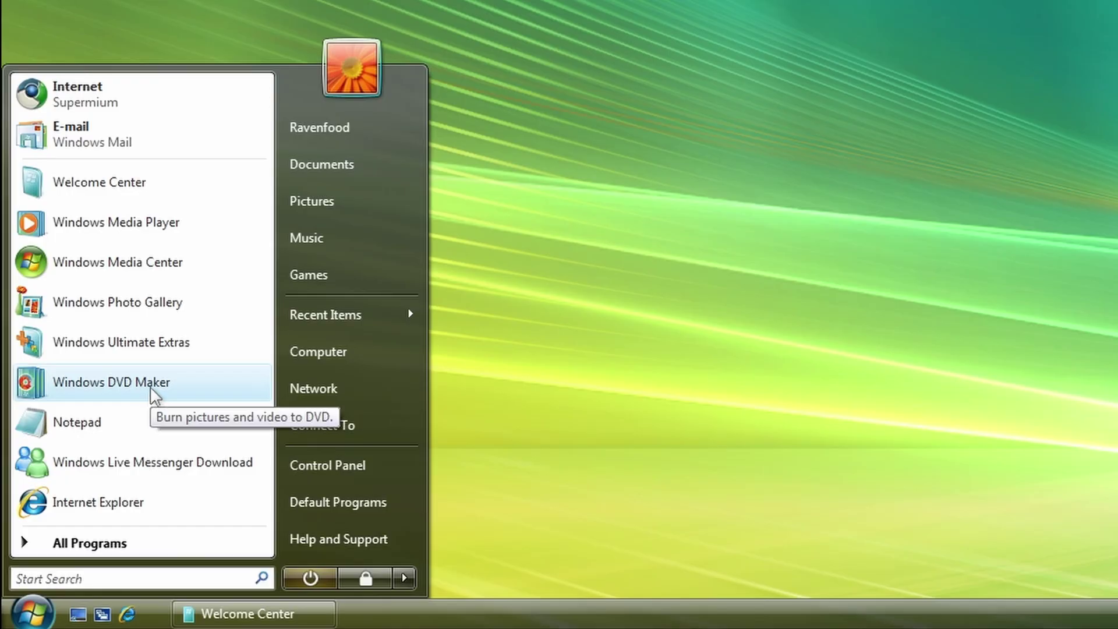
# Launch Windows DVD Maker for a look, and view June 17, 2025 in Windows Calendar.
pyautogui.click(155, 396)
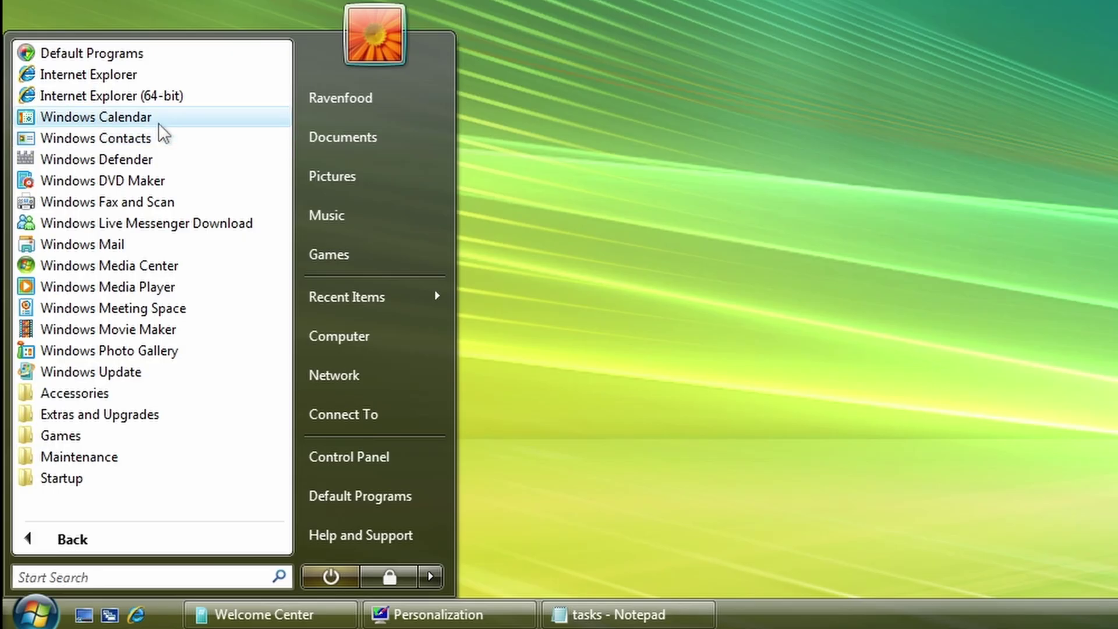
pyautogui.click(159, 122)
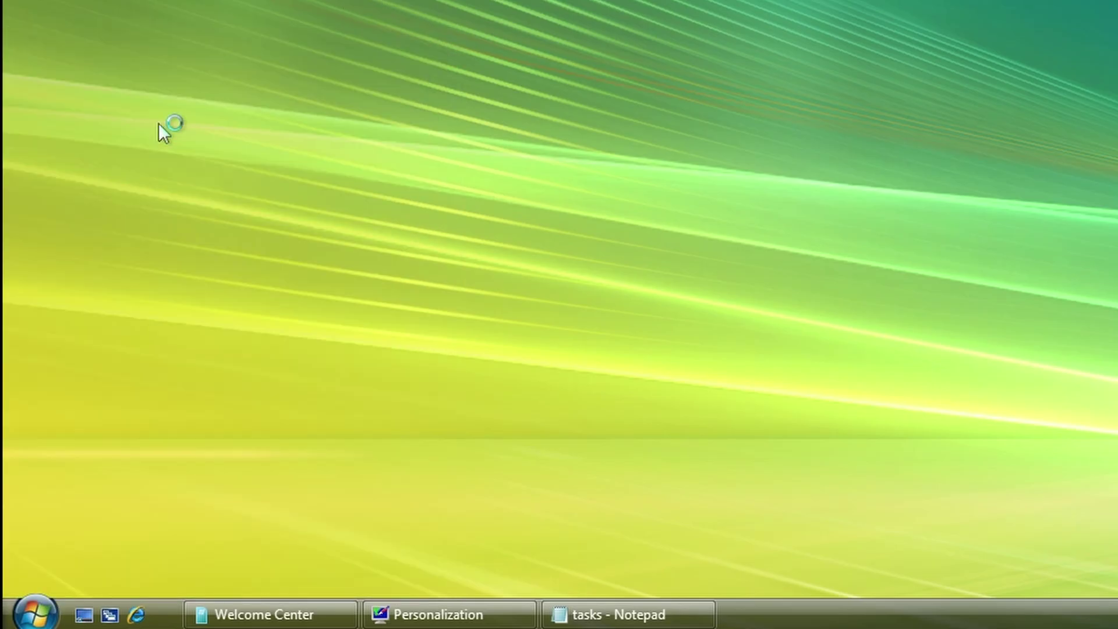
pyautogui.click(60, 133)
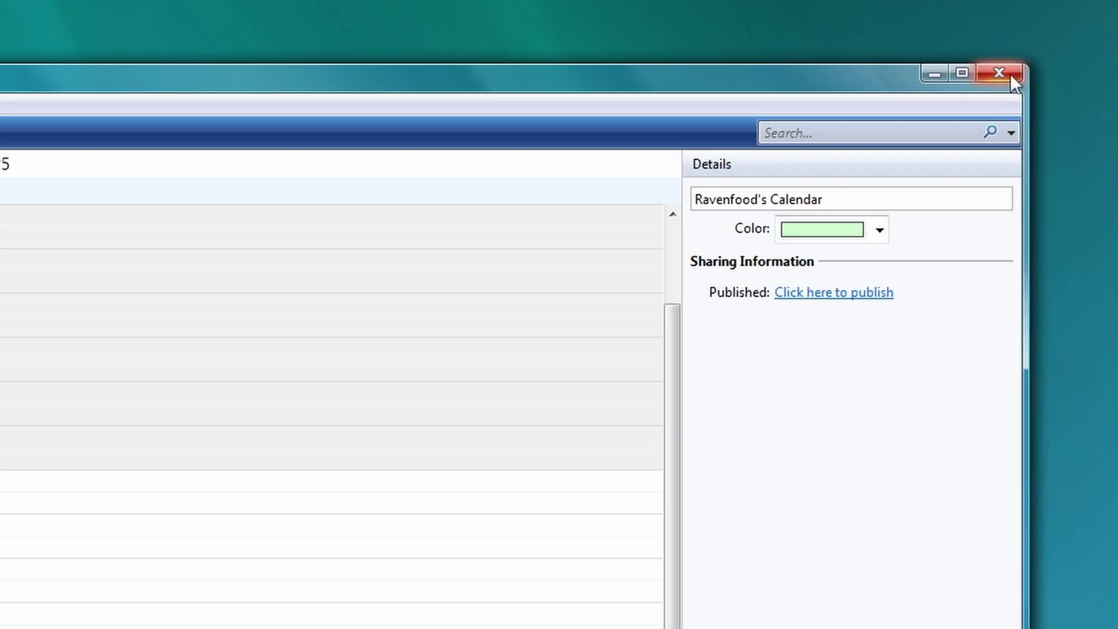
pyautogui.click(1009, 73)
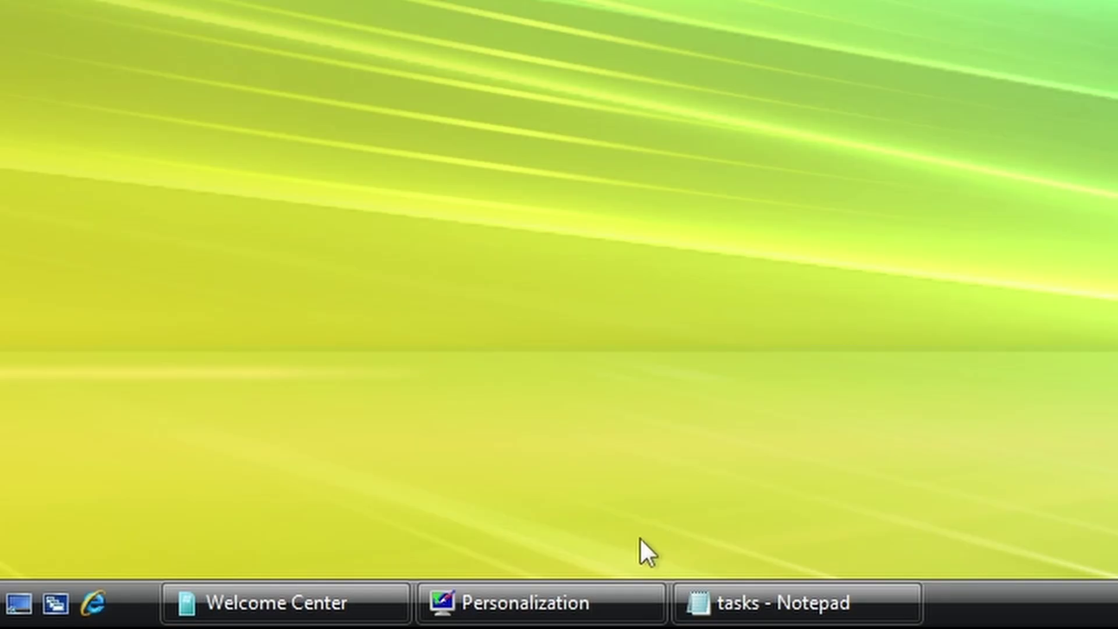
# Bring up the tasks note, and launch the Supermium browser from its desktop shortcut.
pyautogui.click(780, 602)
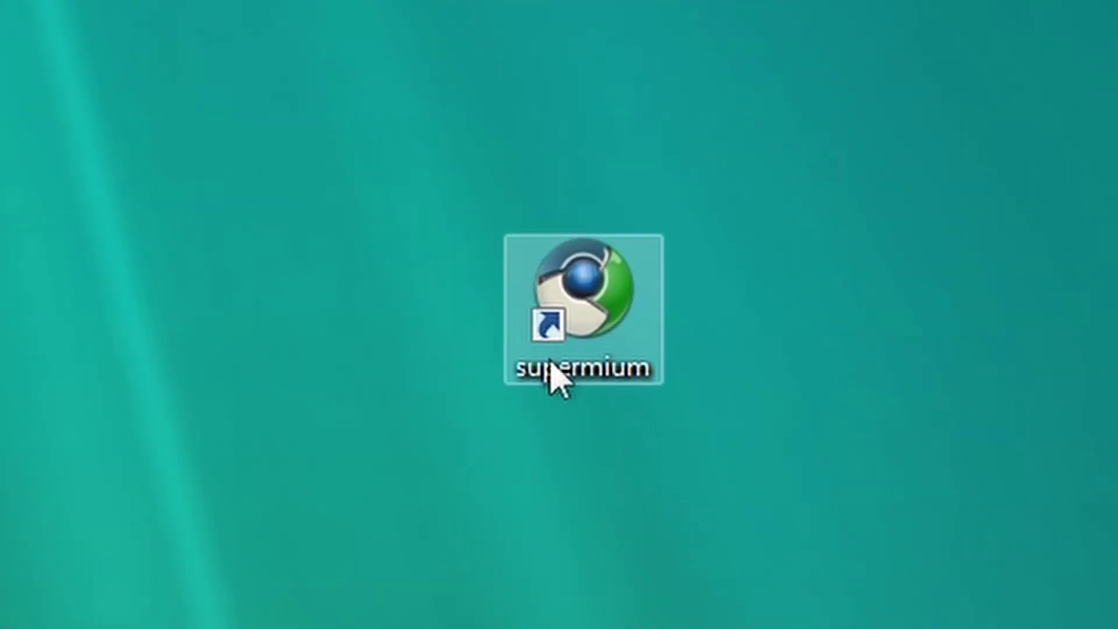
pyautogui.click(550, 366)
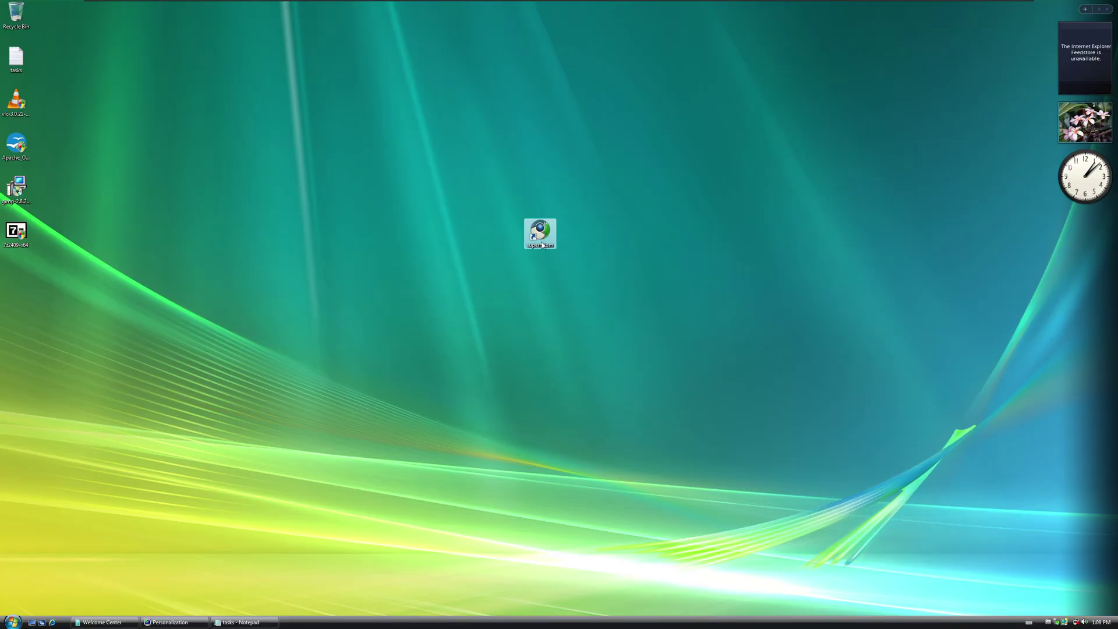
pyautogui.doubleClick(560, 387)
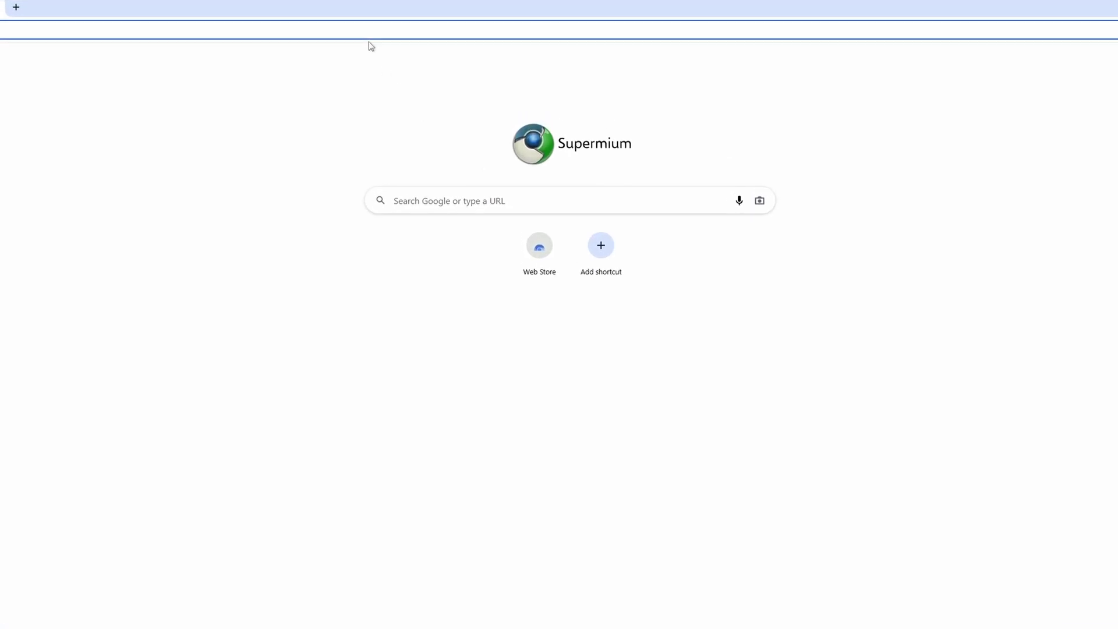
# Open Supermium's settings and go to the About Supermium page.
pyautogui.click(1117, 34)
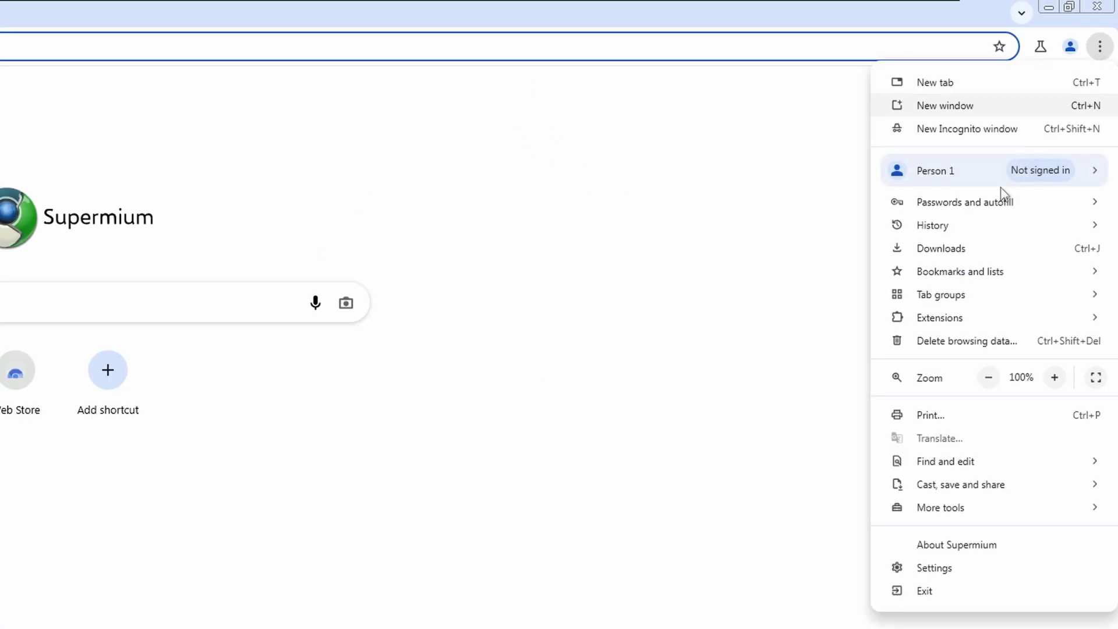
pyautogui.click(932, 567)
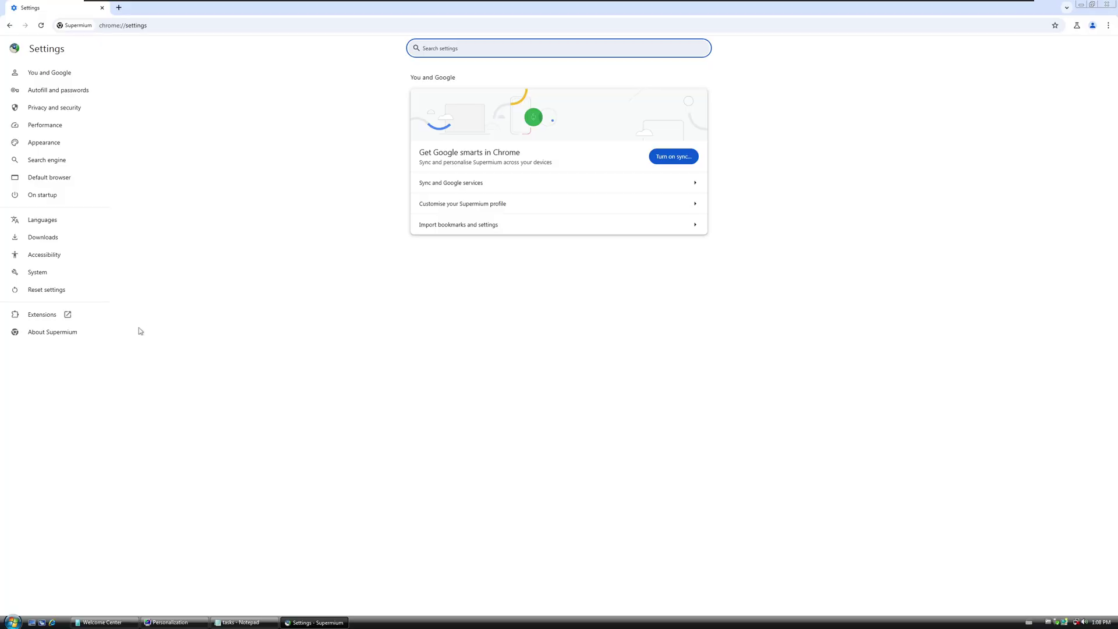
pyautogui.click(134, 427)
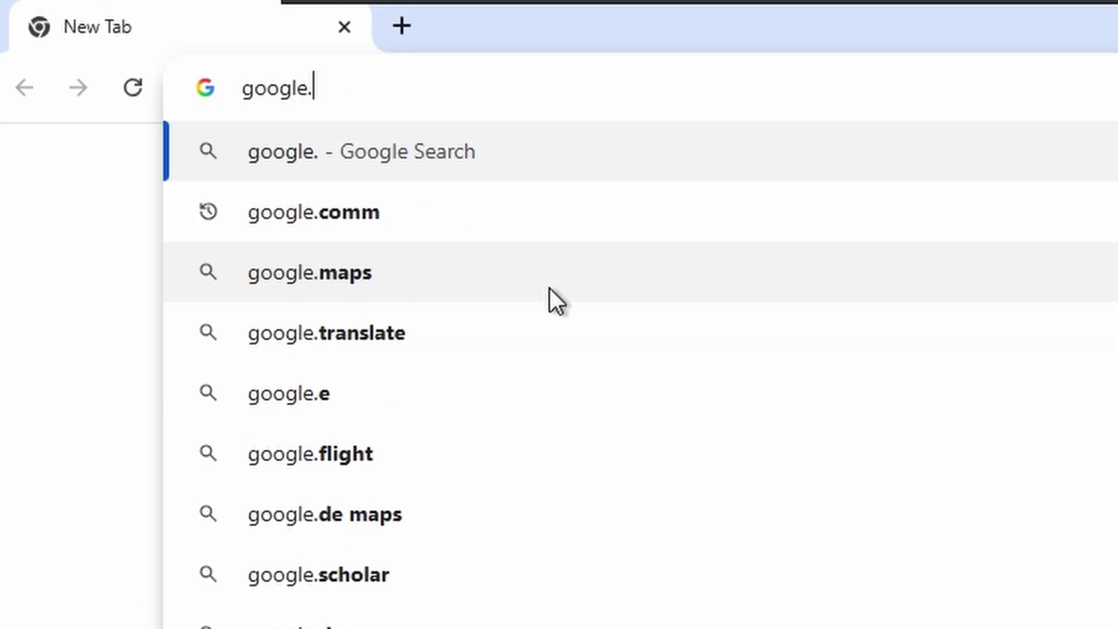
# Look up Google from the address bar, and search YouTube for "windows vista".
pyautogui.press('Return')
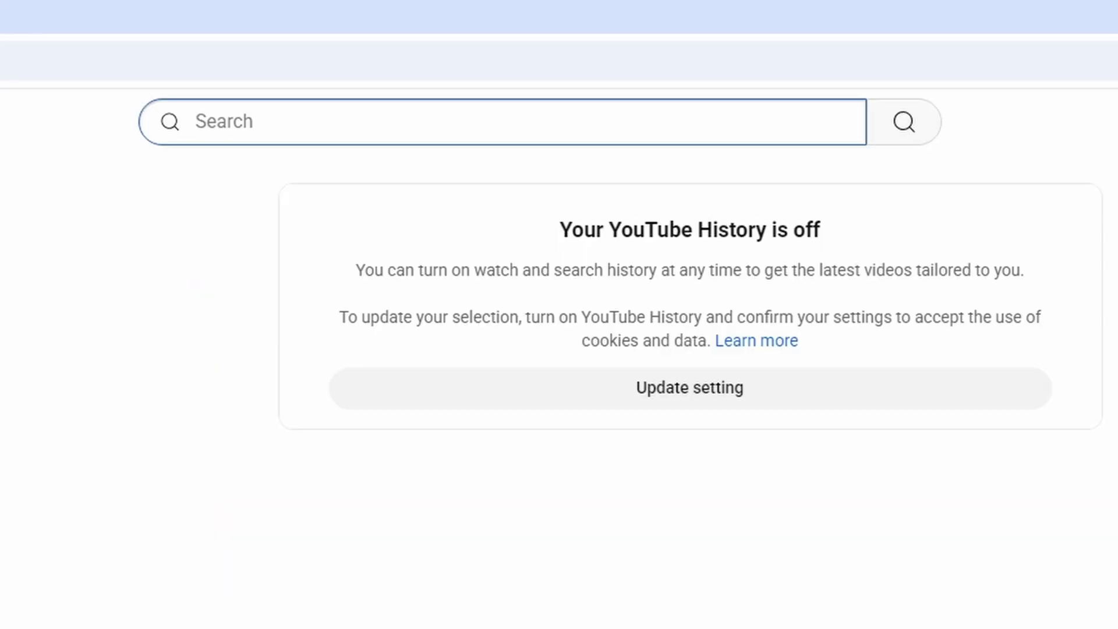
pyautogui.write('windows vista')
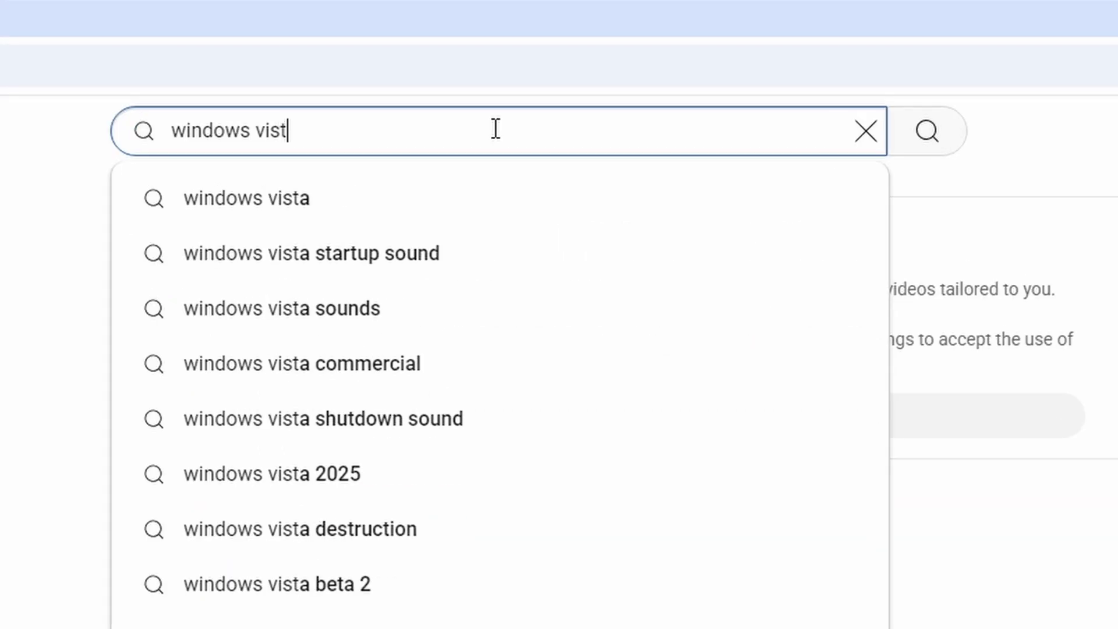
pyautogui.press('Return')
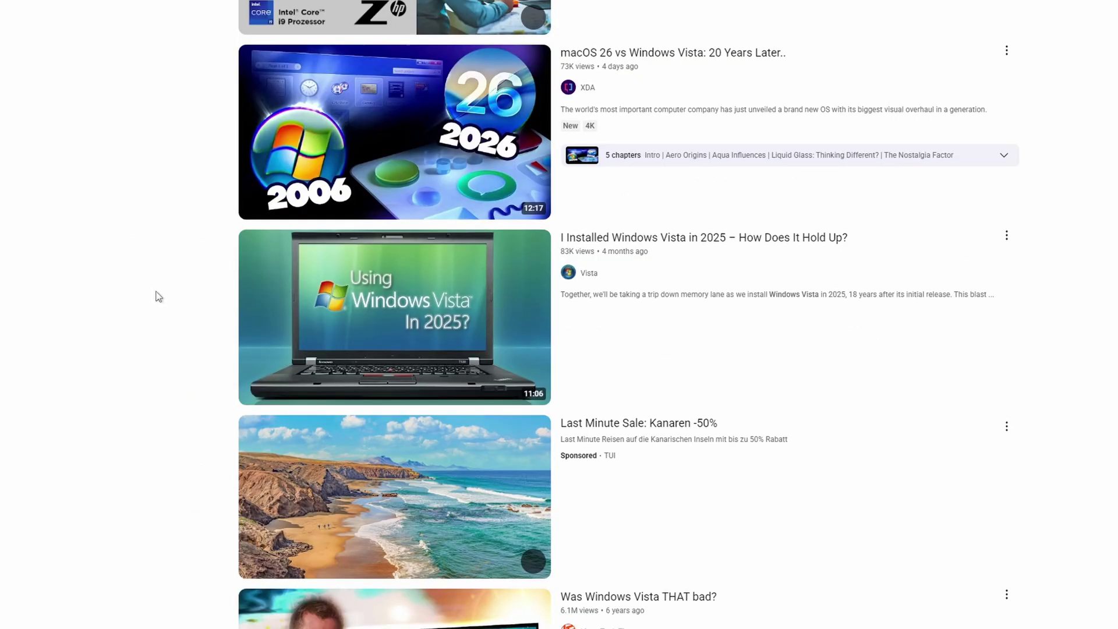
# Play the Linus Tech Tips video "Was Windows Vista THAT bad?" from the results and skip ahead to about 4:00.
pyautogui.scroll(-2, 199, 289)
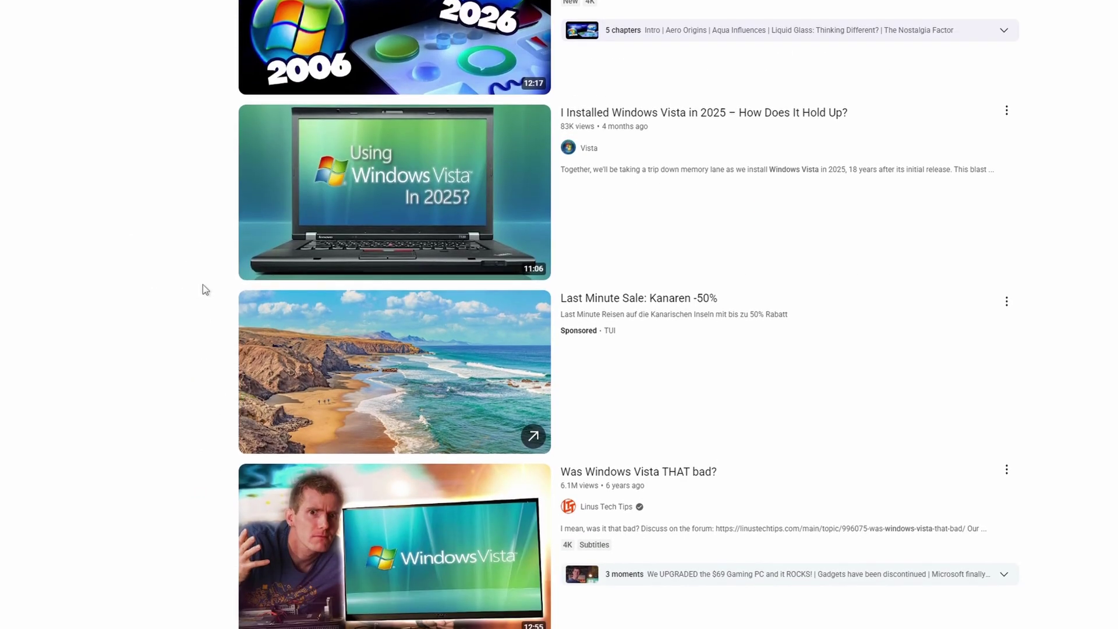
pyautogui.scroll(-1, 656, 223)
pyautogui.scroll(-3, 656, 223)
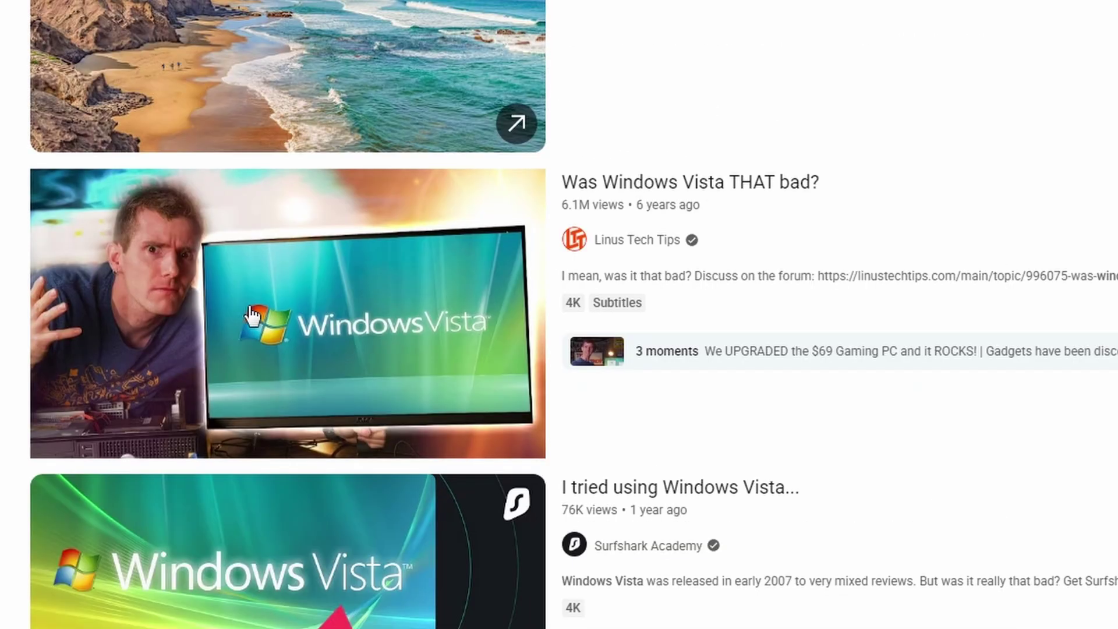
pyautogui.click(215, 357)
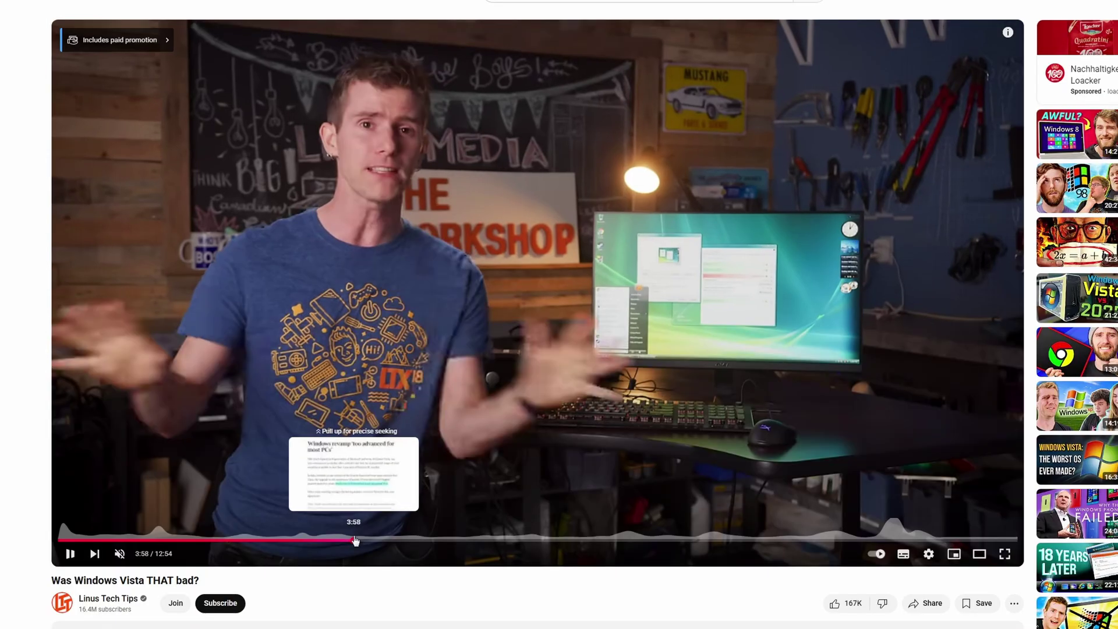
pyautogui.click(355, 542)
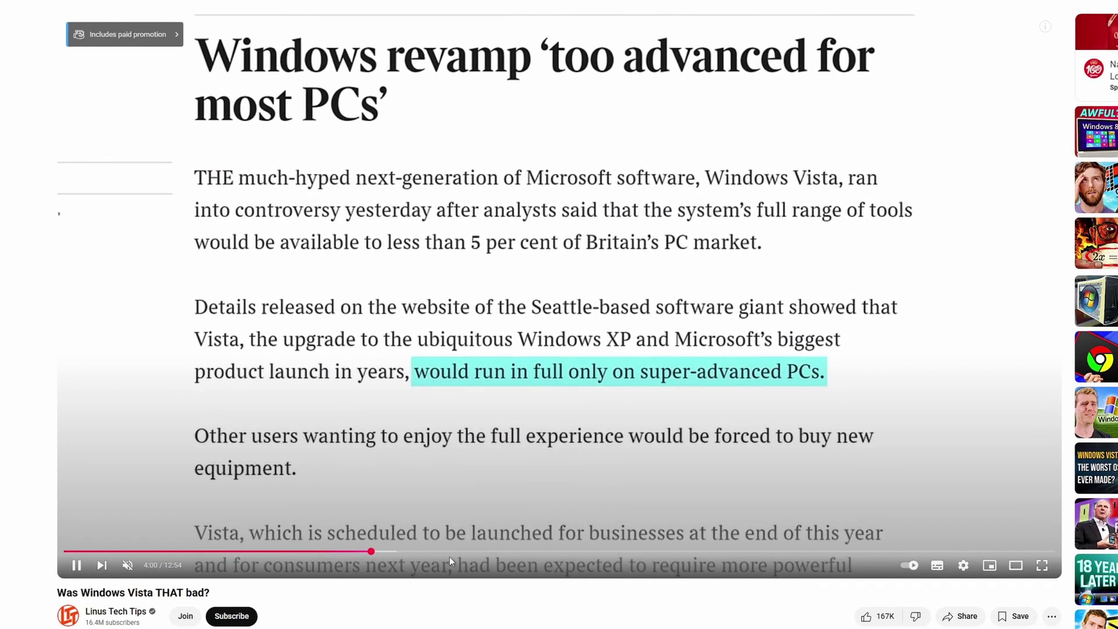
# Look over the video's description and comments, and return to the player.
pyautogui.scroll(-5, 458, 560)
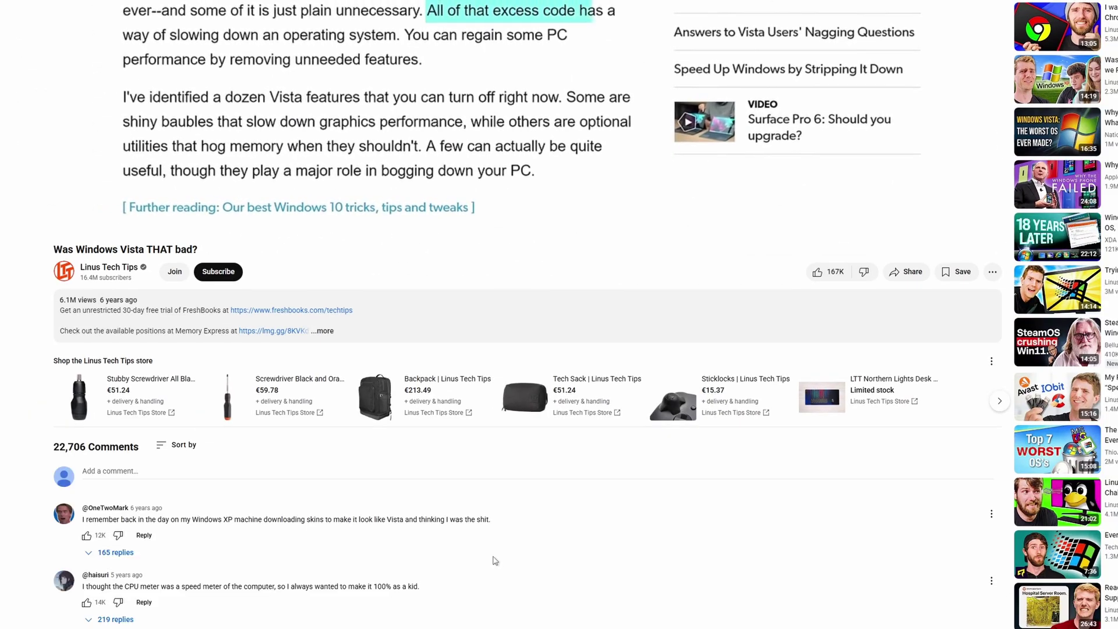
pyautogui.scroll(5, 493, 560)
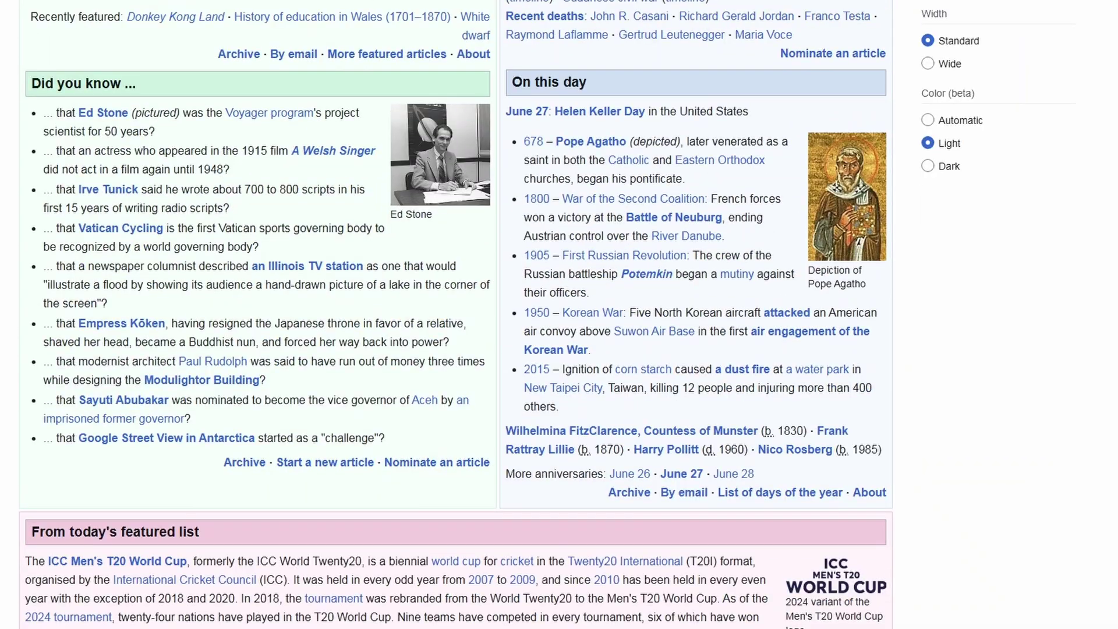
pyautogui.scroll(6, 456, 314)
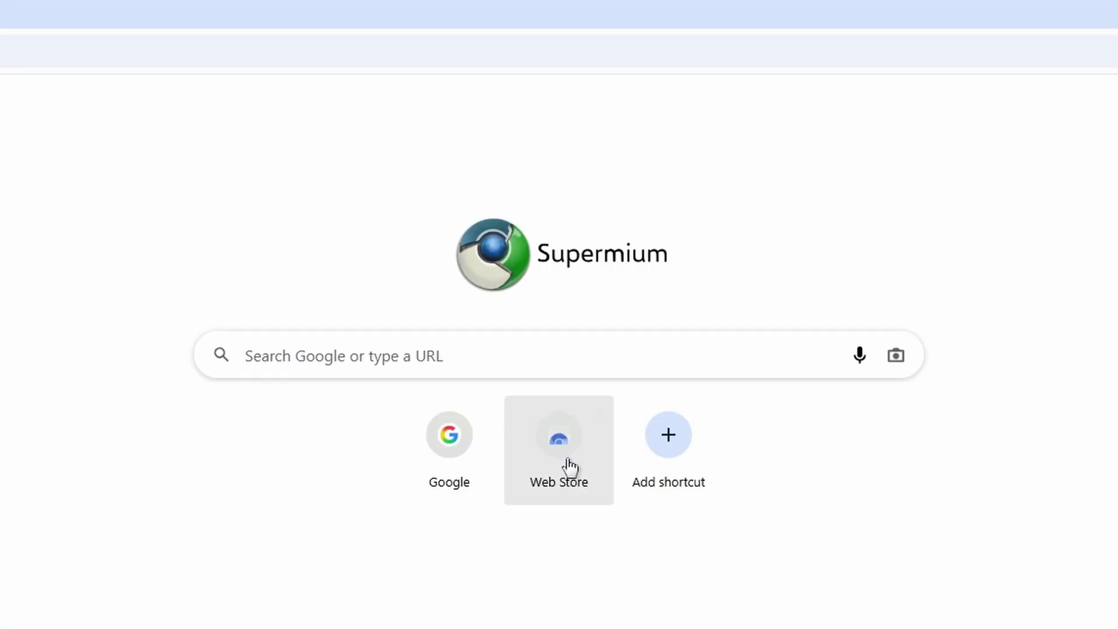
# Open the Chrome Web Store and browse its recommended extensions, collections and monthly spotlight.
pyautogui.click(569, 466)
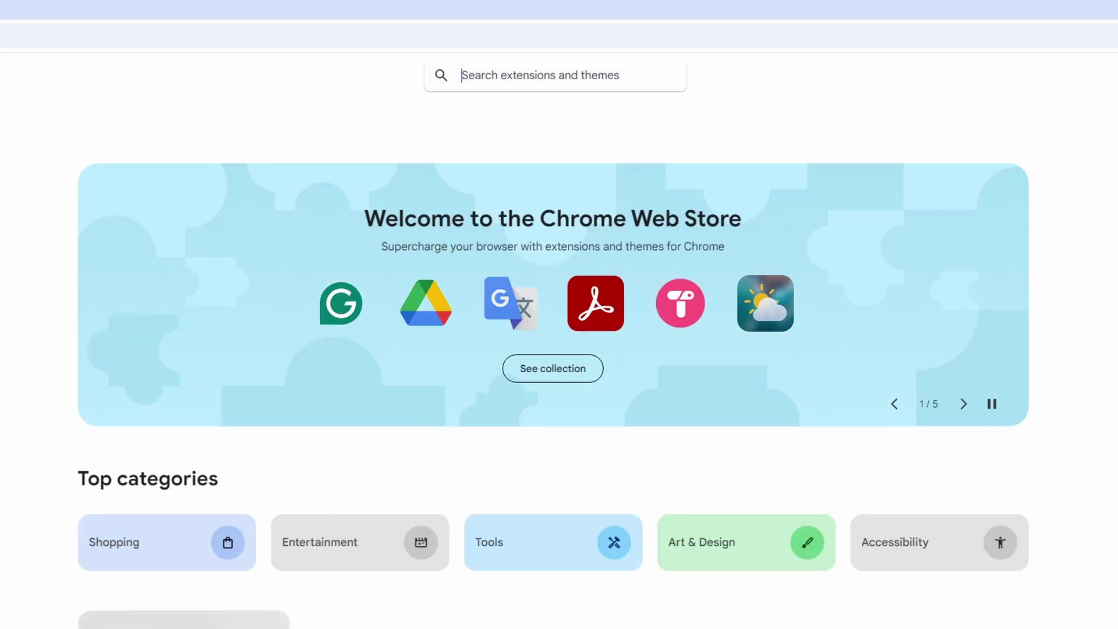
pyautogui.scroll(-2, 646, 465)
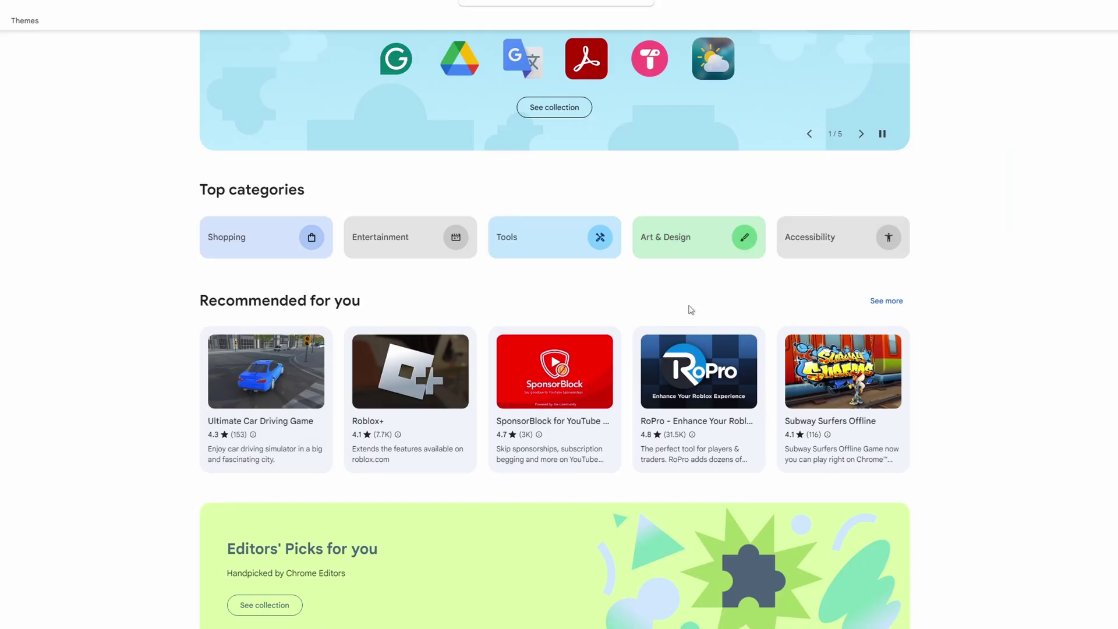
pyautogui.scroll(-7, 316, 407)
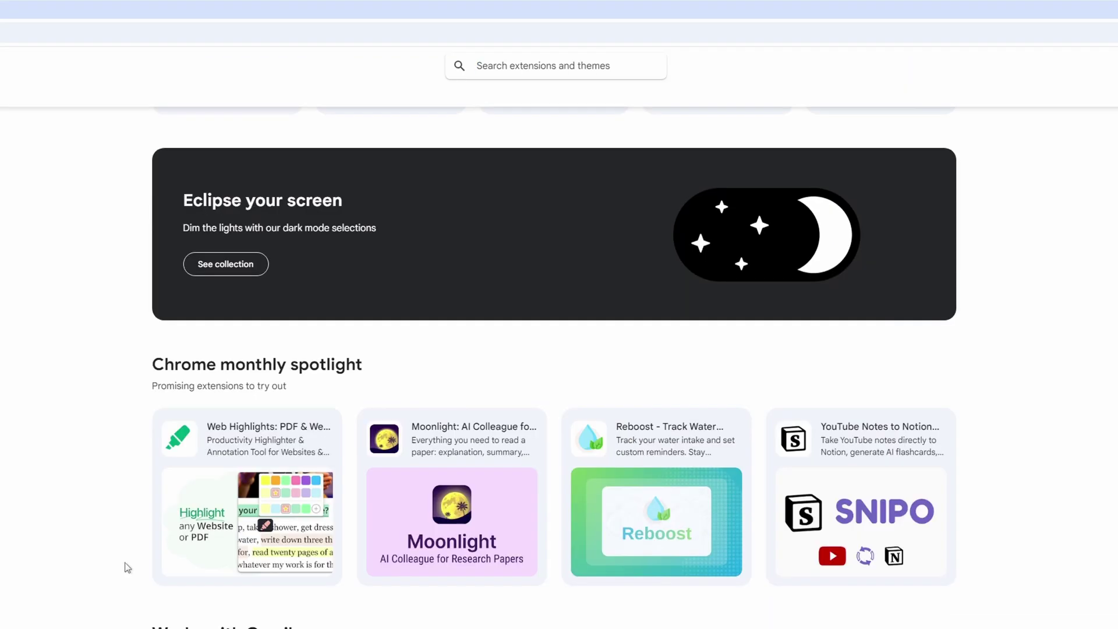
pyautogui.scroll(4, 181, 537)
pyautogui.scroll(-5, 131, 566)
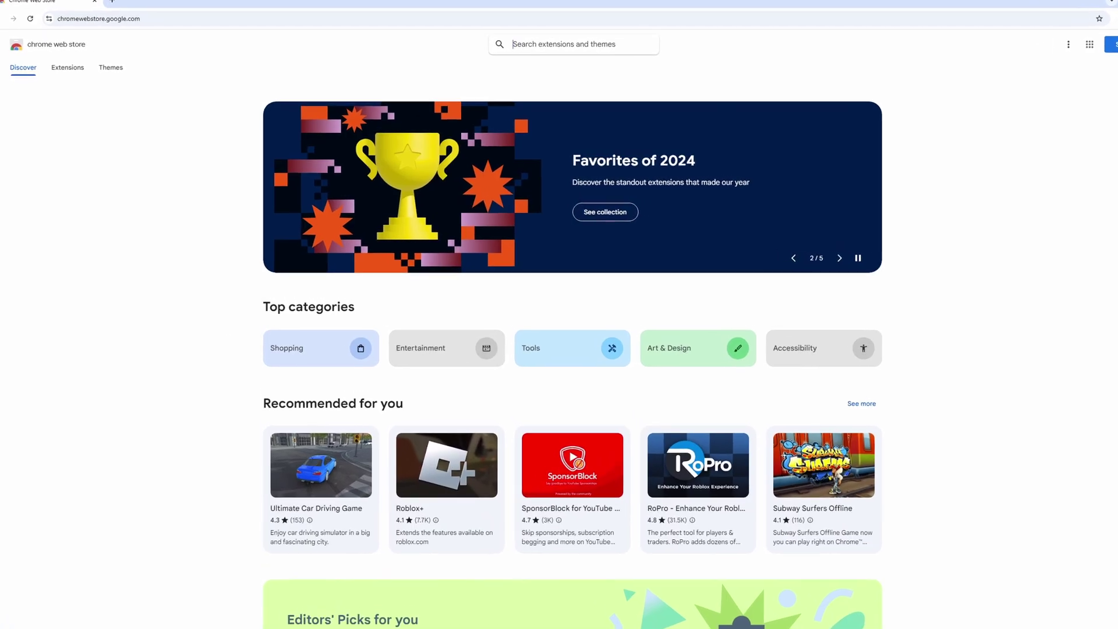
# Check the task list in Notepad and put it away, and install GIMP from the gimp-2.8.22-setup installer on the desktop.
pyautogui.hotkey('alt', 'Tab')
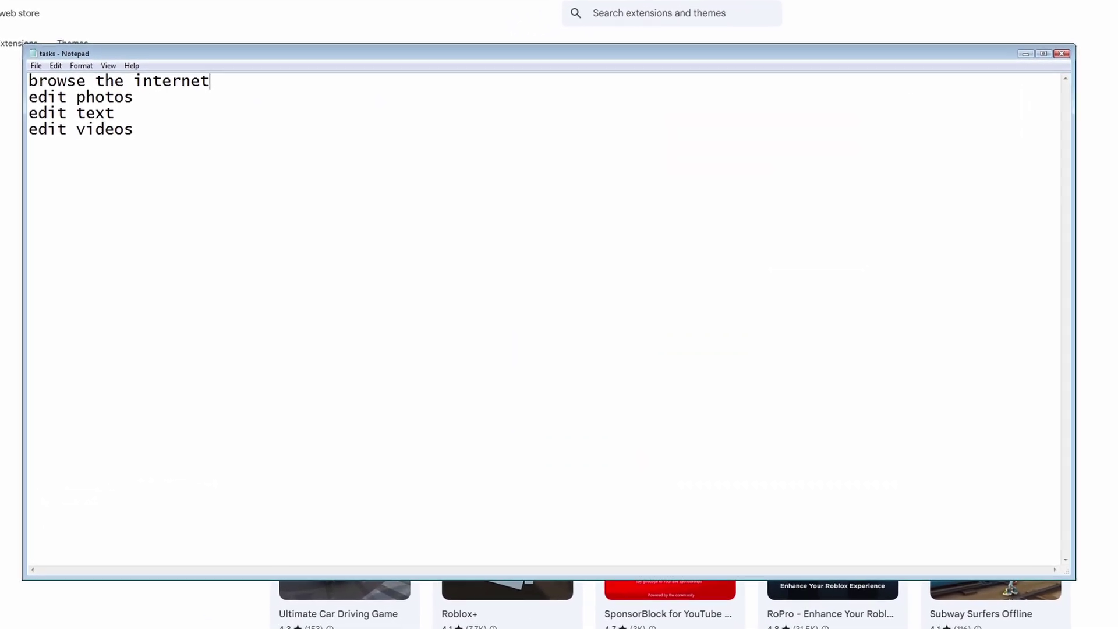
pyautogui.click(1048, 51)
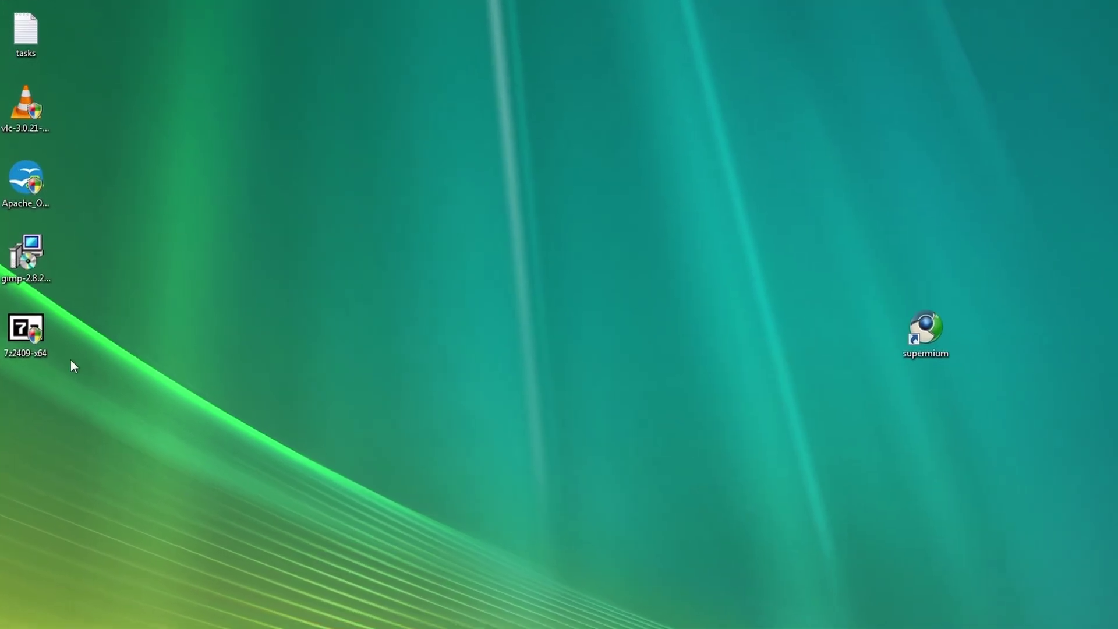
pyautogui.moveTo(25, 256); pyautogui.dragTo(311, 183)
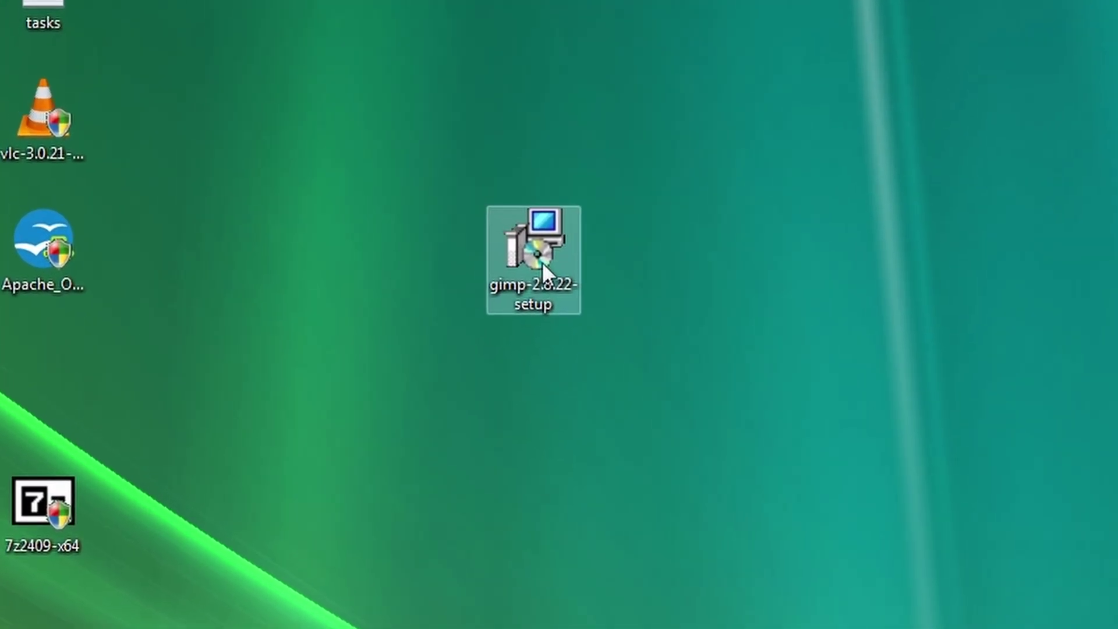
pyautogui.doubleClick(581, 275)
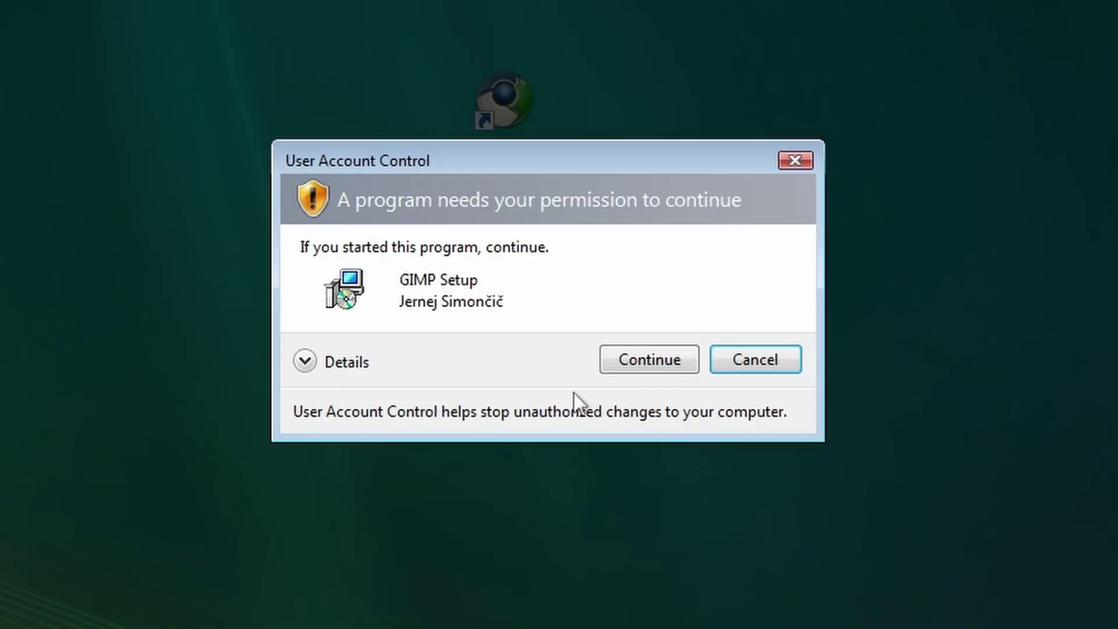
pyautogui.click(647, 359)
pyautogui.click(576, 386)
pyautogui.click(693, 518)
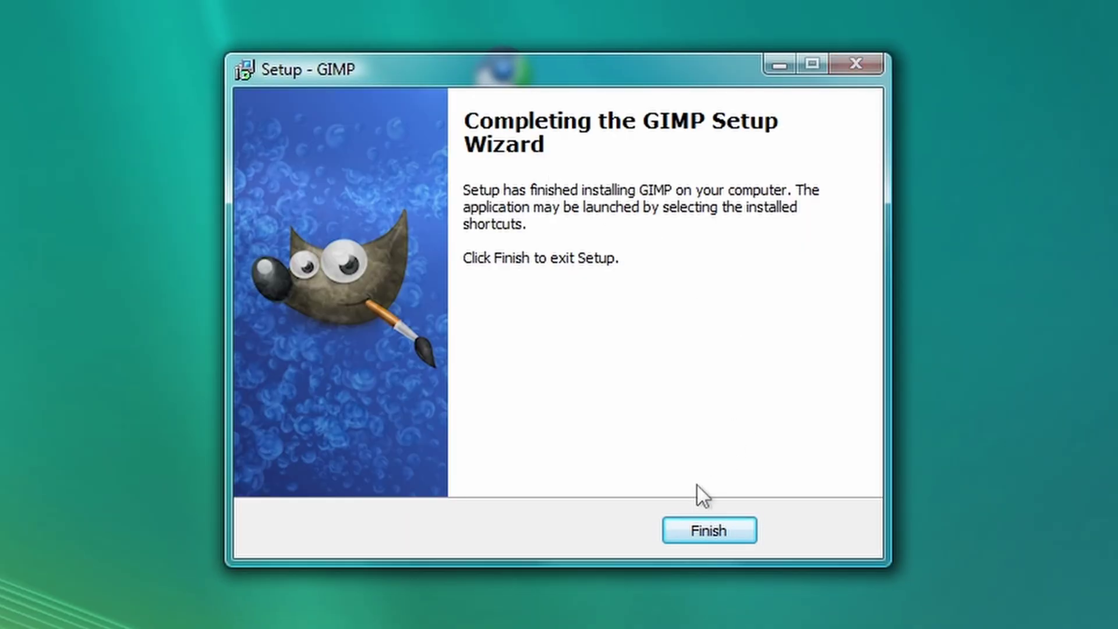
pyautogui.click(709, 529)
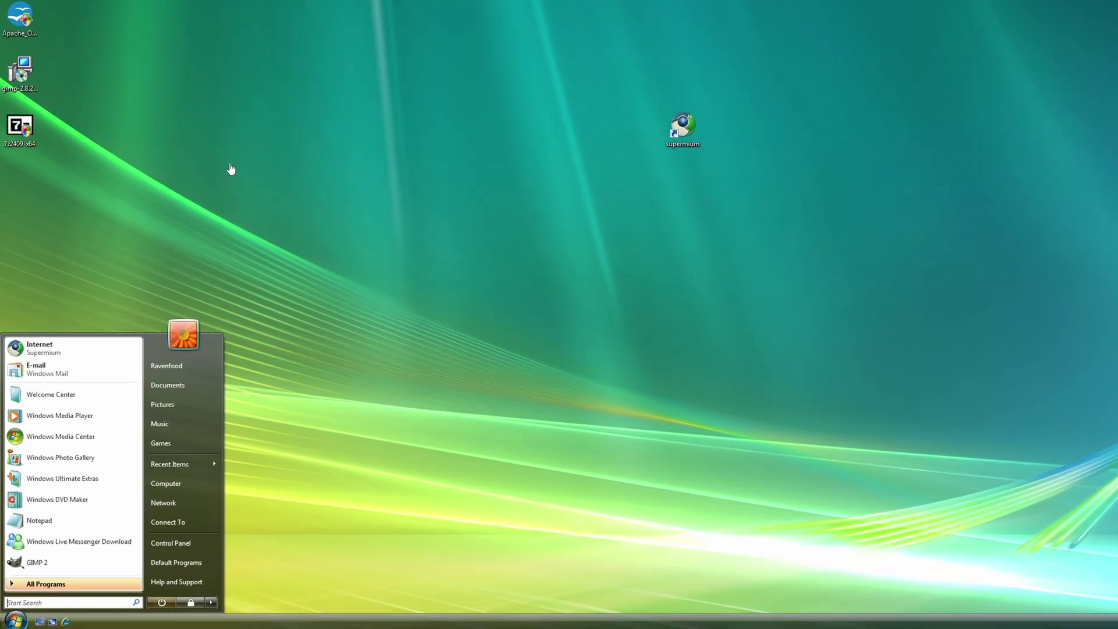
# Launch GIMP and scribble overlapping freehand loops with a soft brush on a blank 640x400 image.
pyautogui.click(79, 533)
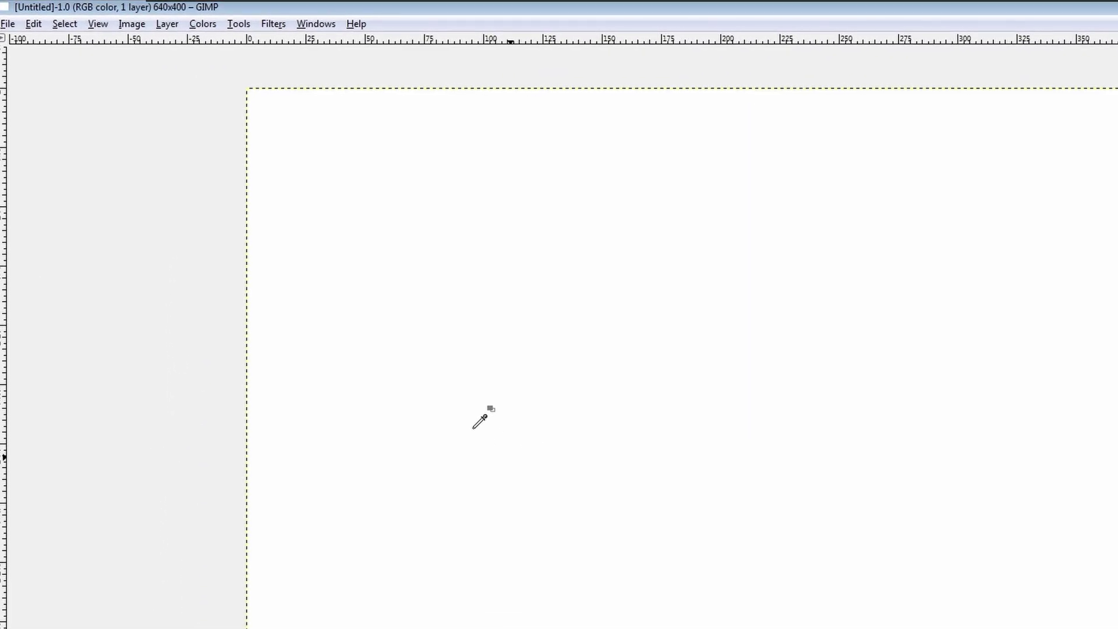
pyautogui.hotkey('alt', 'f')
pyautogui.press('Right')
pyautogui.press('Right')
pyautogui.press('Escape')
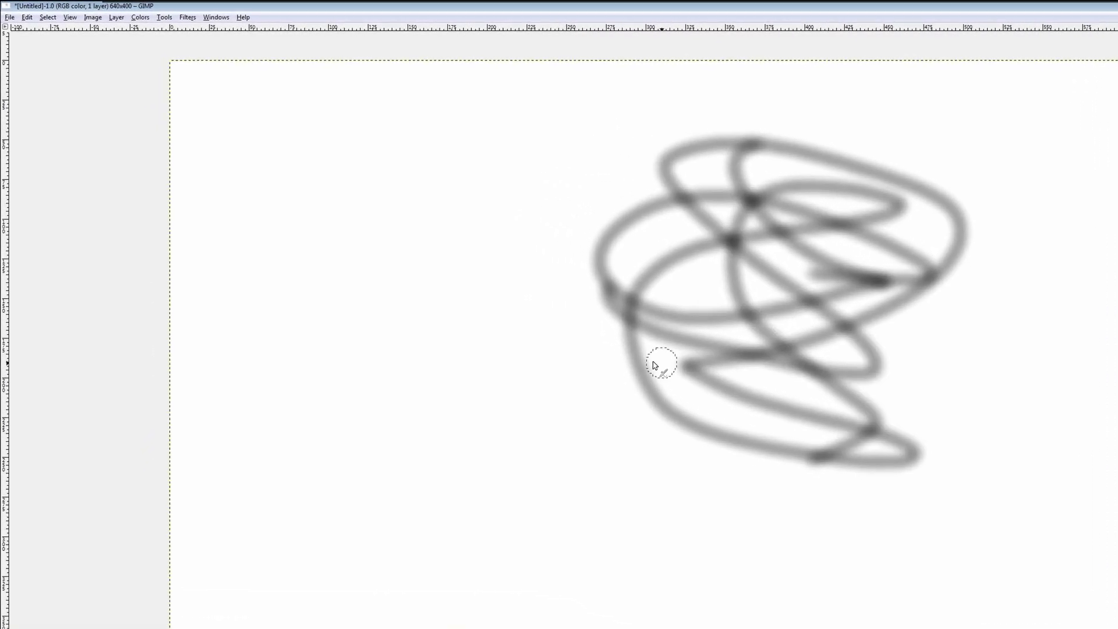
# Look through the File, Tools and Filters commands available in GIMP.
pyautogui.click(11, 22)
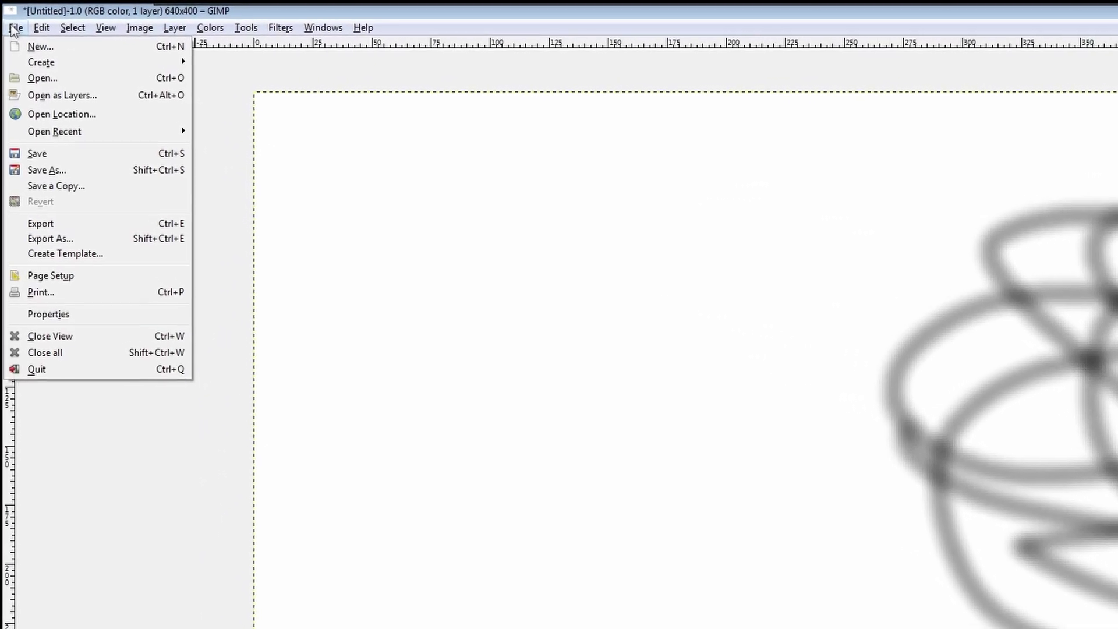
pyautogui.moveTo(256, 48)
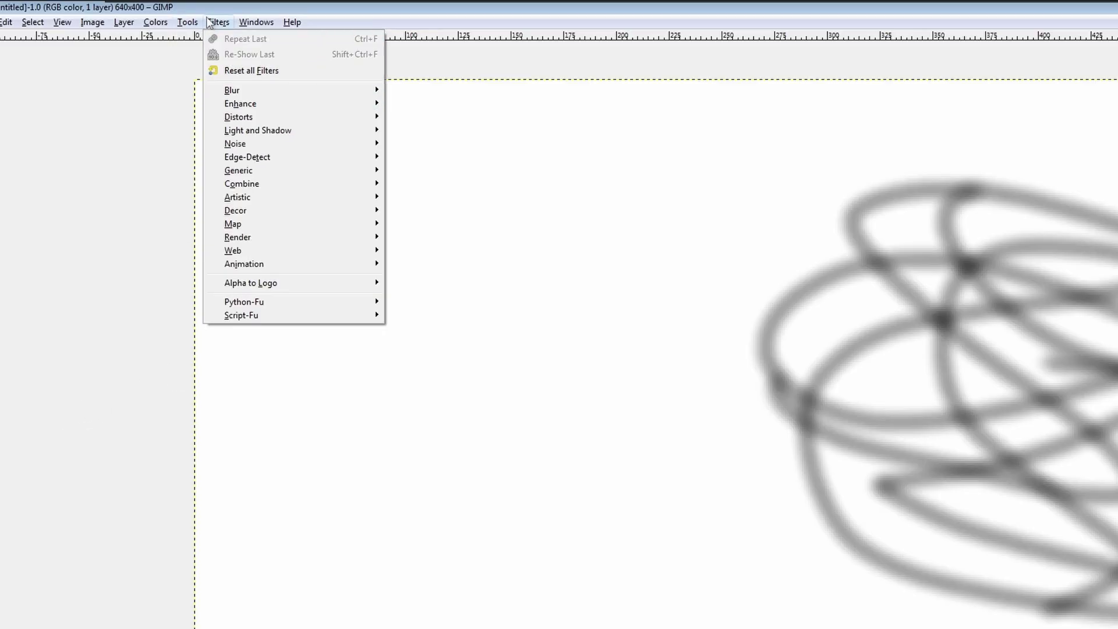
pyautogui.click(330, 36)
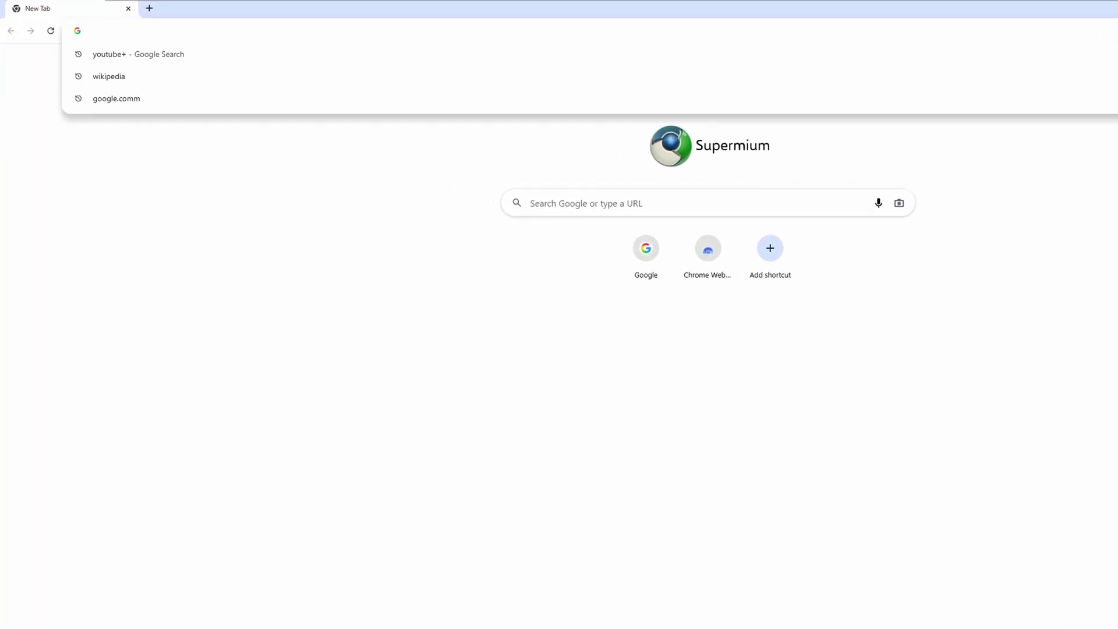
# Find a Windows Vista logo through a Google image search for "windows vista", and resize the logo in GIMP.
pyautogui.write('windows vista')
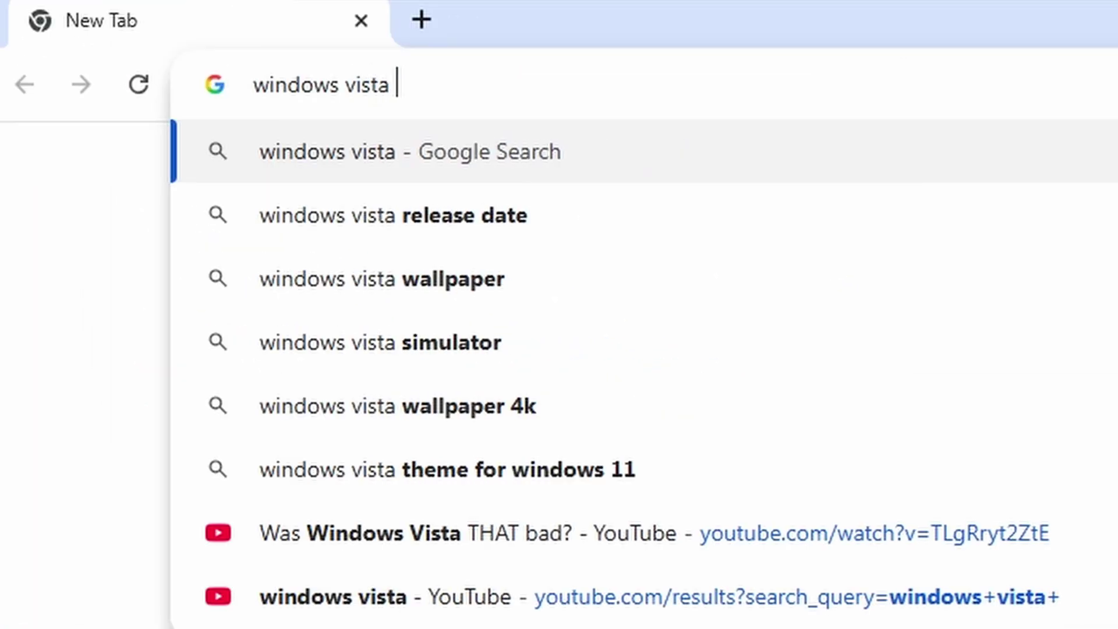
pyautogui.press('Return')
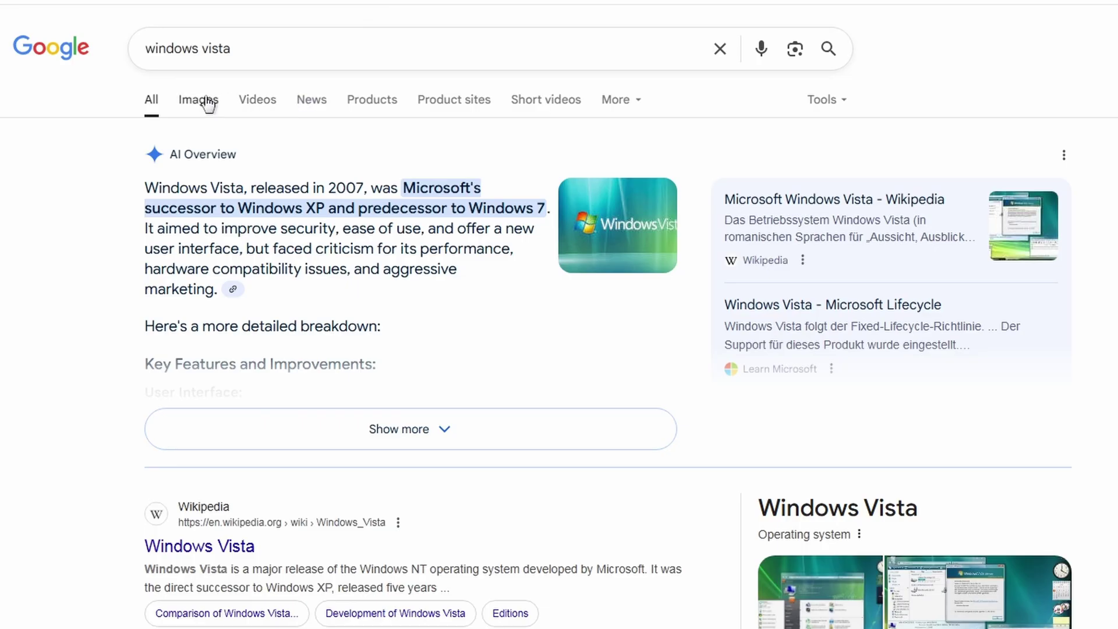
pyautogui.click(195, 99)
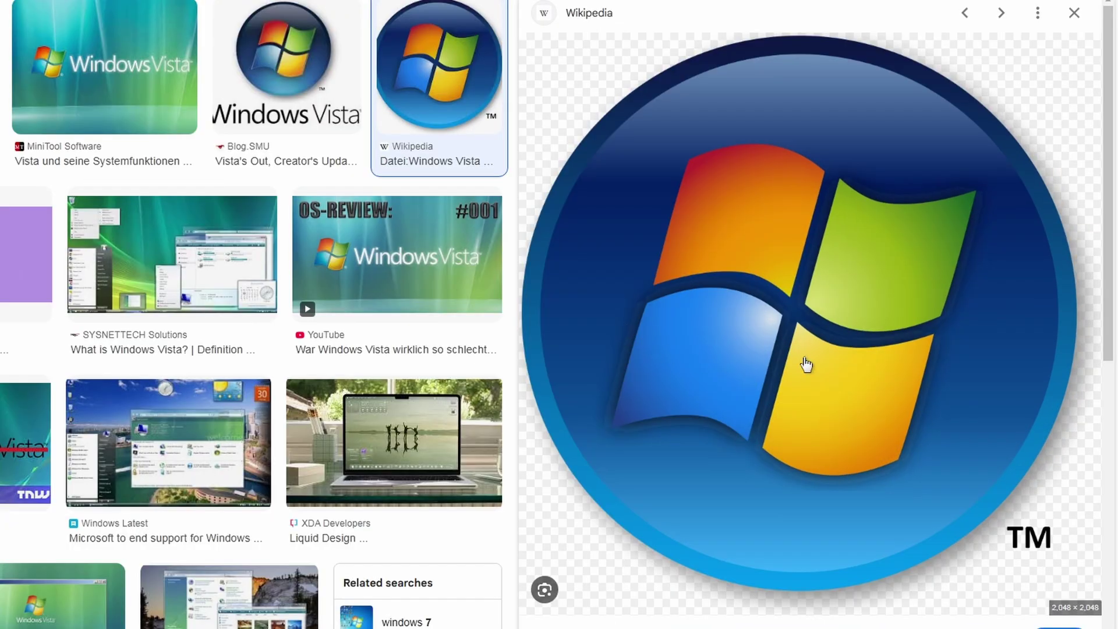
pyautogui.rightClick(806, 364)
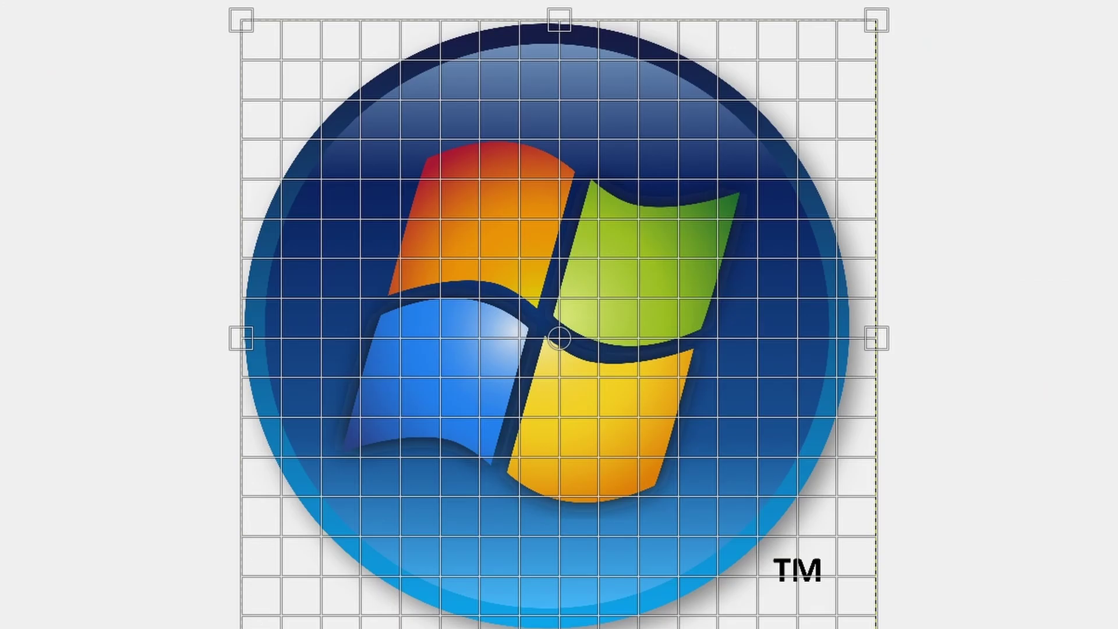
pyautogui.moveTo(252, 628); pyautogui.dragTo(589, 336)
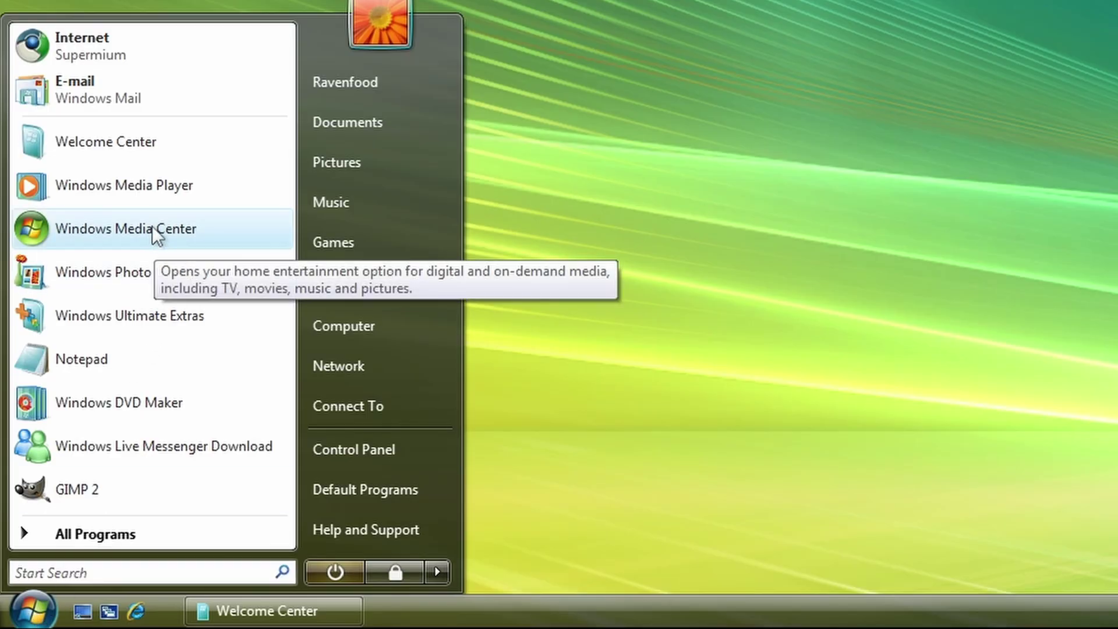
# Open Windows Media Center past its display resolution warning, and cycle through the start screen categories to Pictures + Videos.
pyautogui.click(152, 228)
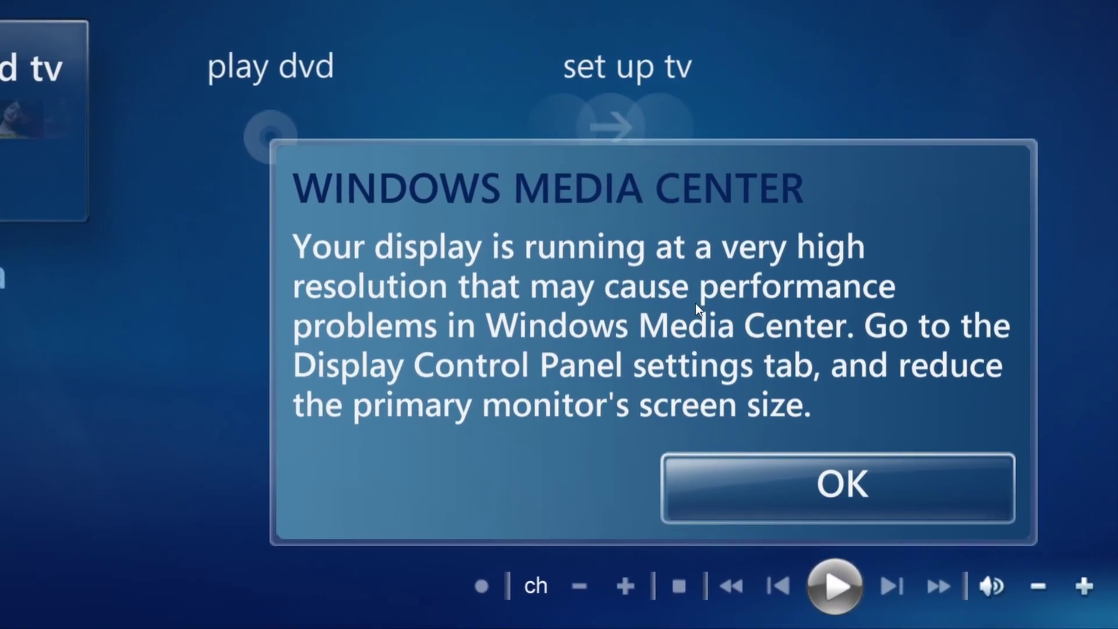
pyautogui.click(790, 505)
pyautogui.press('Up')
pyautogui.press('Up')
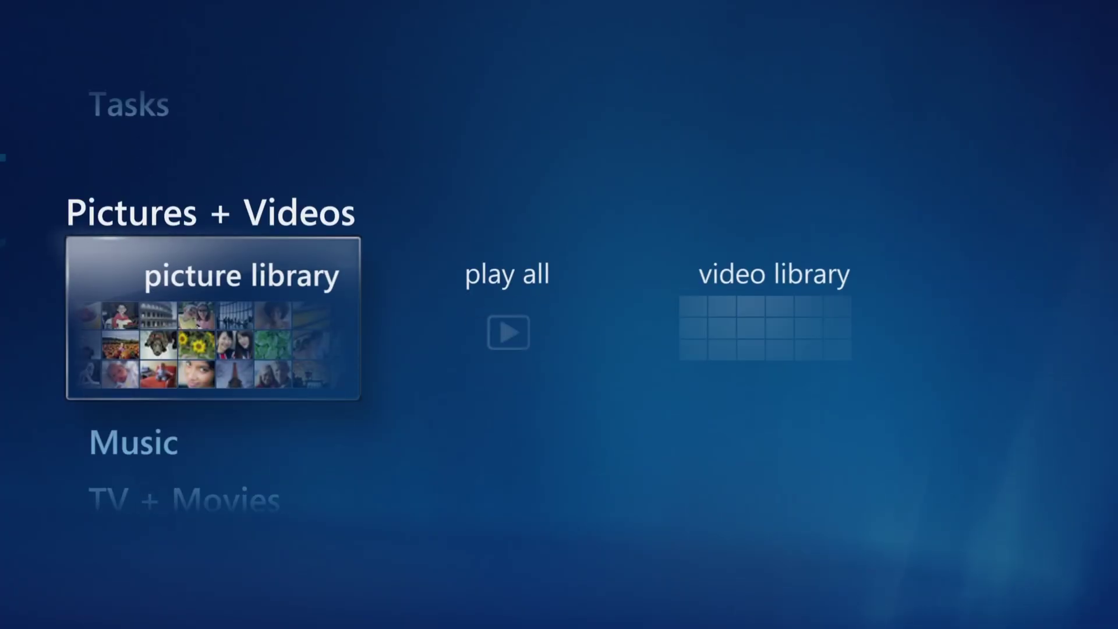
pyautogui.press('Up')
pyautogui.press('Up')
pyautogui.press('Up')
pyautogui.press('Up')
pyautogui.press('Up')
pyautogui.press('Up')
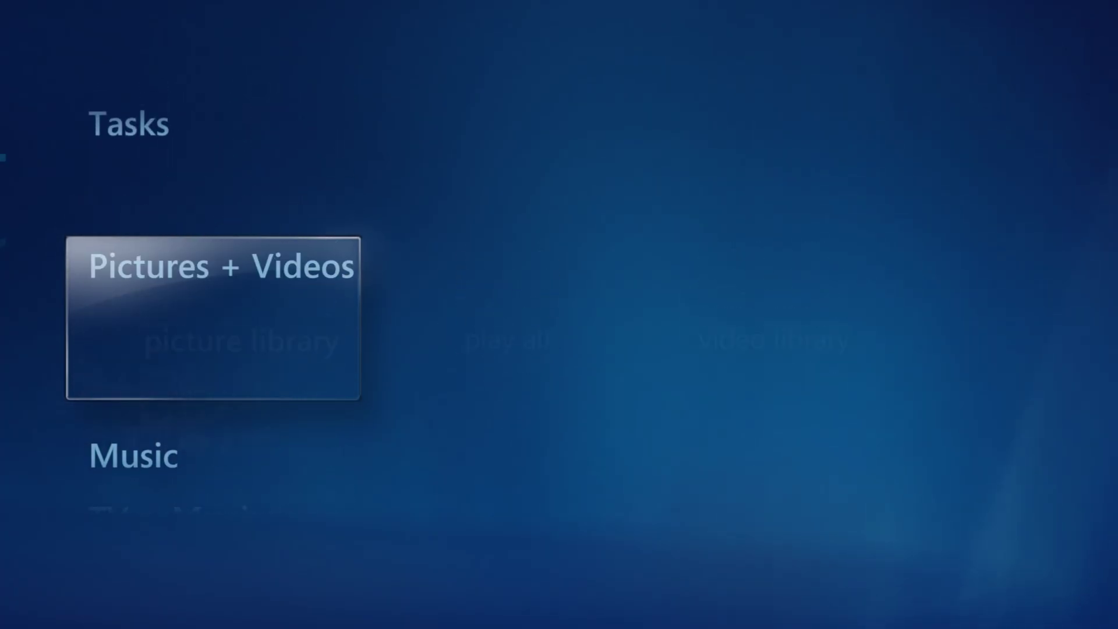
pyautogui.press('Up')
pyautogui.press('Up')
pyautogui.press('Up')
pyautogui.press('Up')
pyautogui.press('Up')
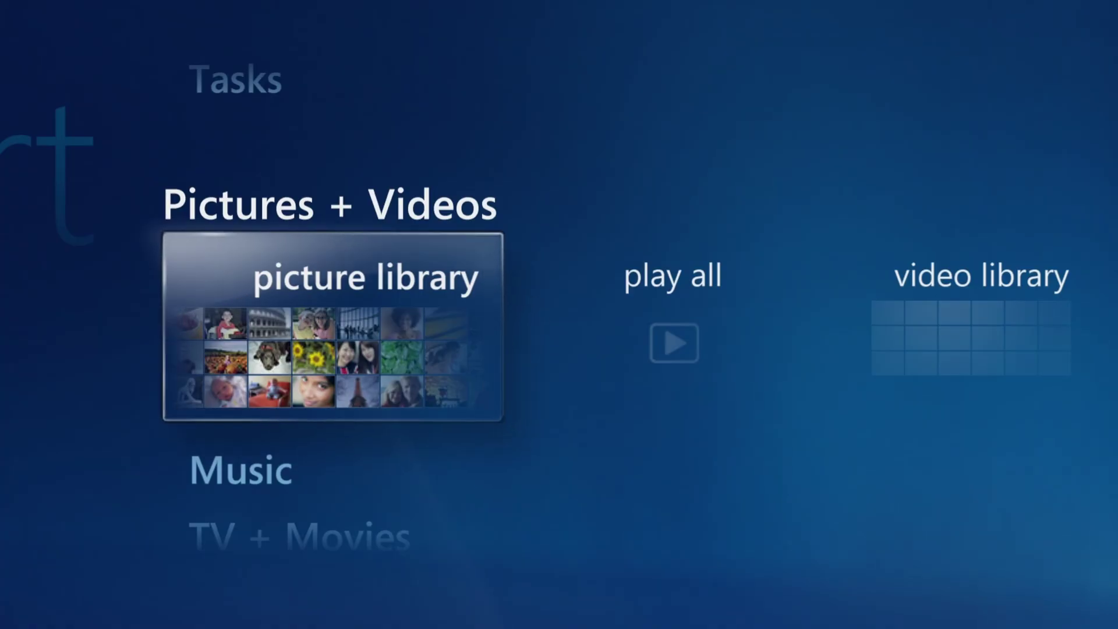
# Open the Sample Pictures folder in the picture library.
pyautogui.press('Return')
pyautogui.press('Right')
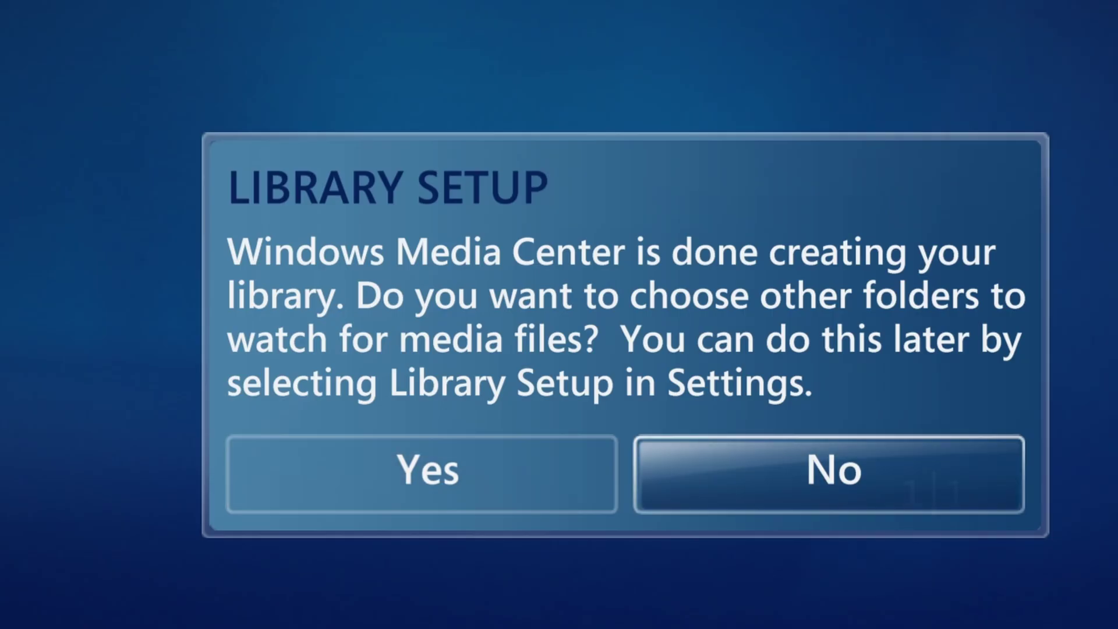
pyautogui.press('Return')
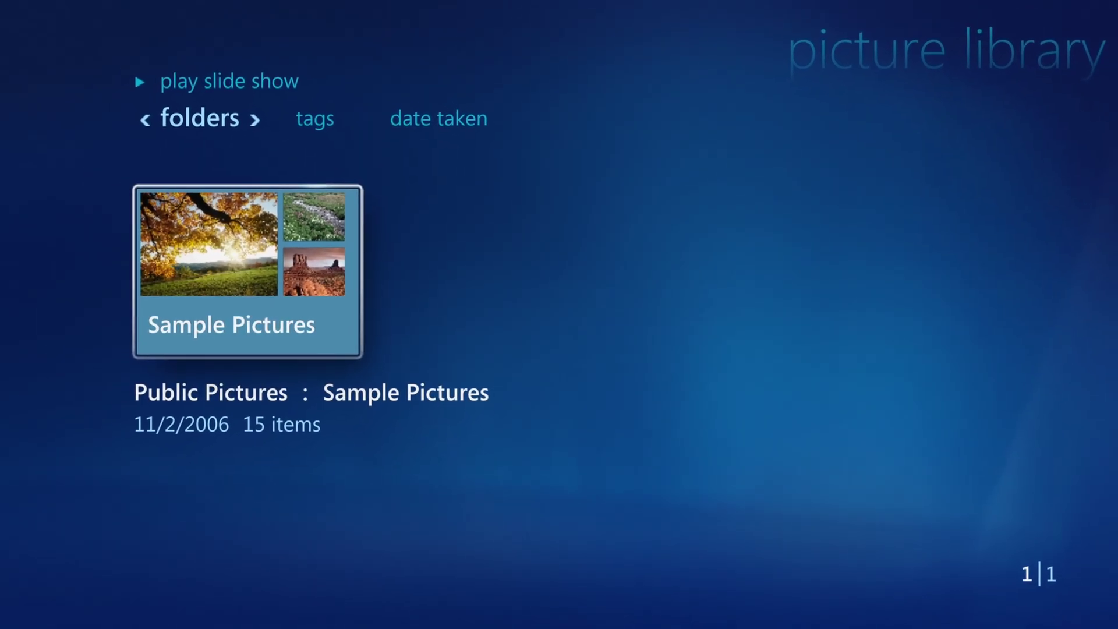
pyautogui.press('Return')
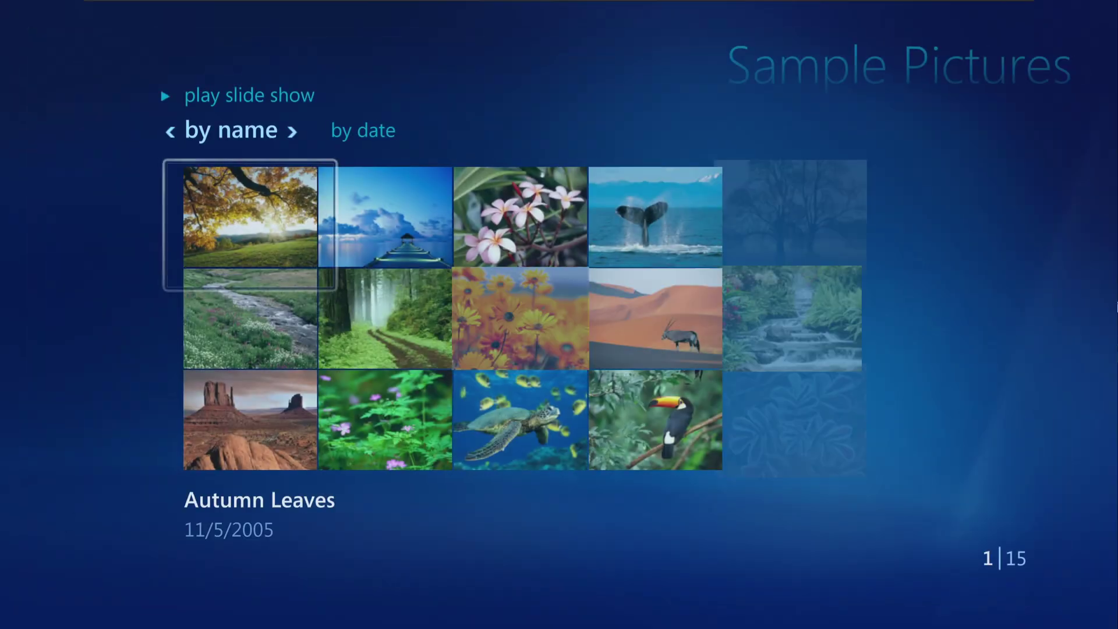
# Browse the Sample Pictures thumbnails sorted by name, moving across the rows and back to Autumn Leaves.
pyautogui.press('Right')
pyautogui.press('Right')
pyautogui.press('Down')
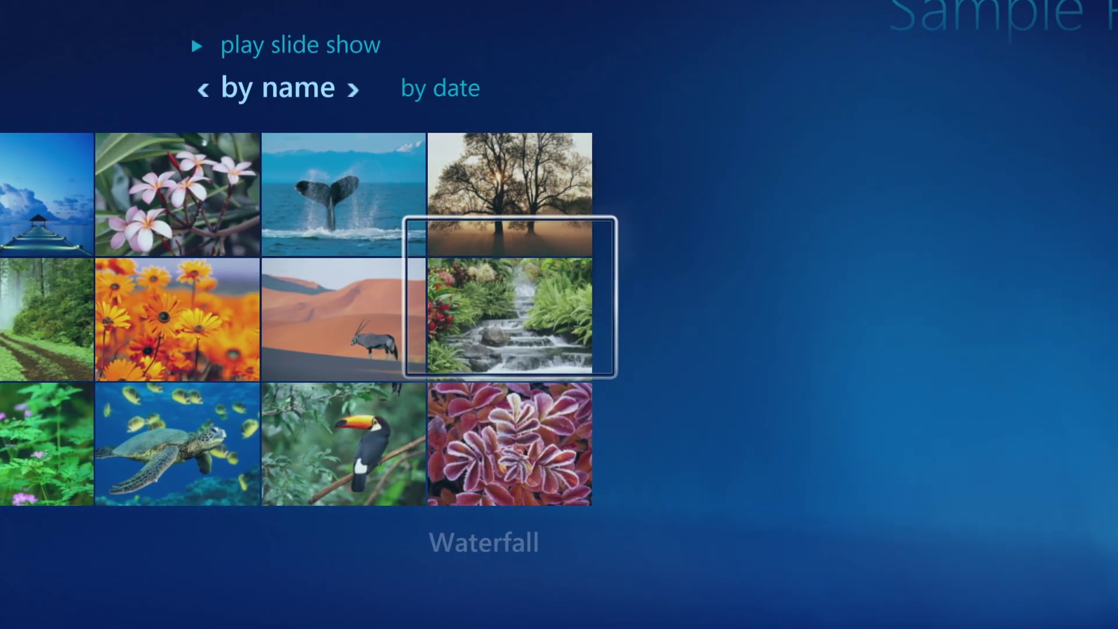
pyautogui.press('Left')
pyautogui.press('Left')
pyautogui.press('Left')
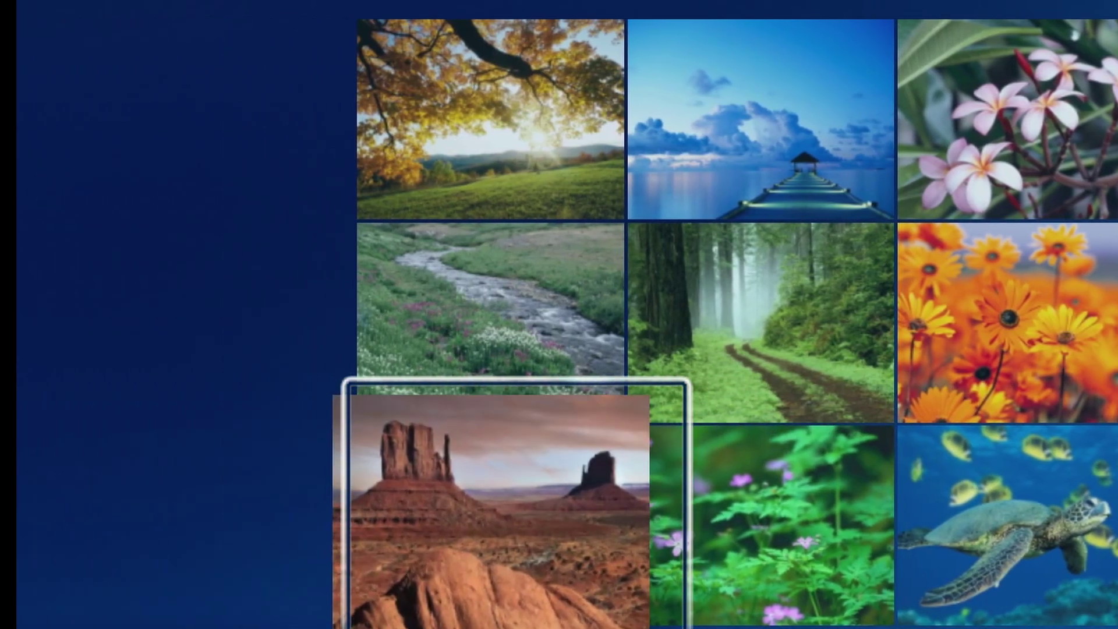
pyautogui.press('Up')
pyautogui.press('Up')
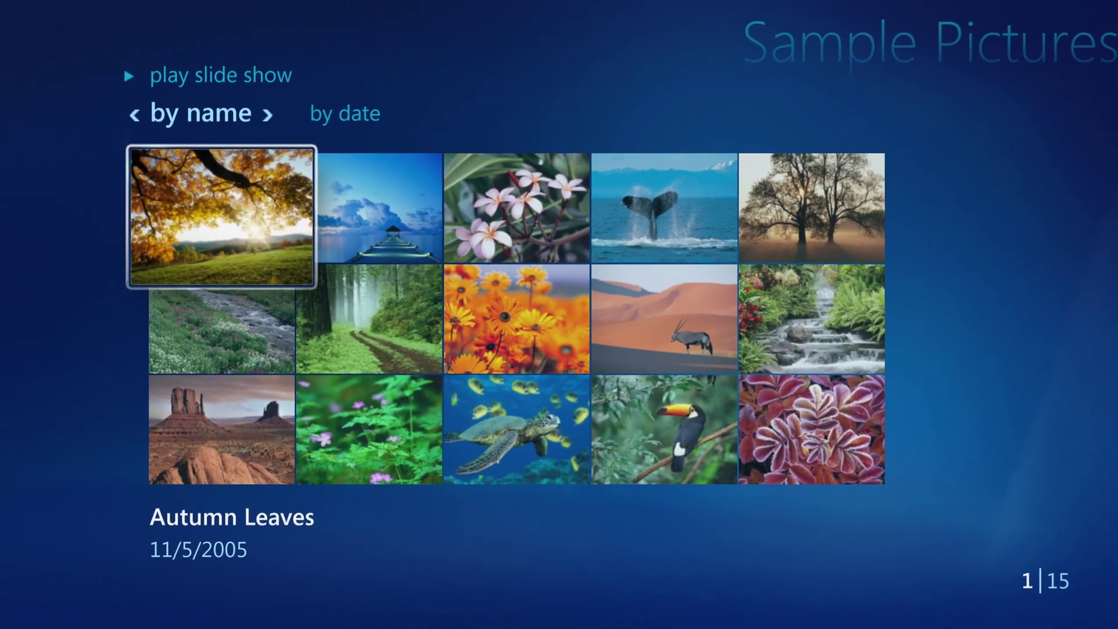
pyautogui.press('Down')
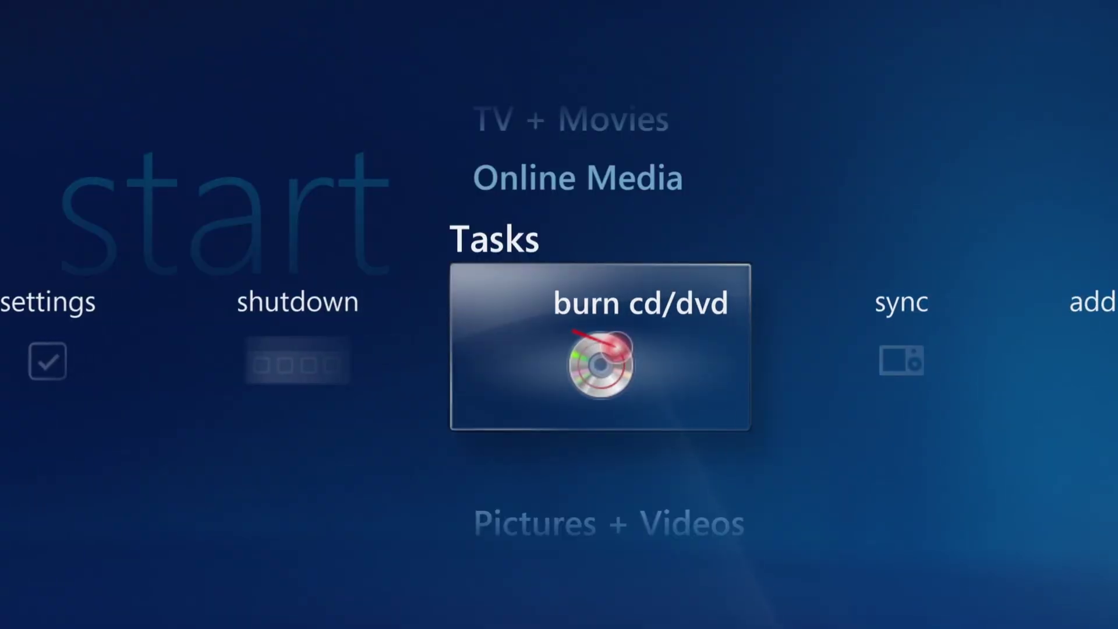
# Look at the settings entry and the shutdown options in the Tasks category of the start screen.
pyautogui.press('Right')
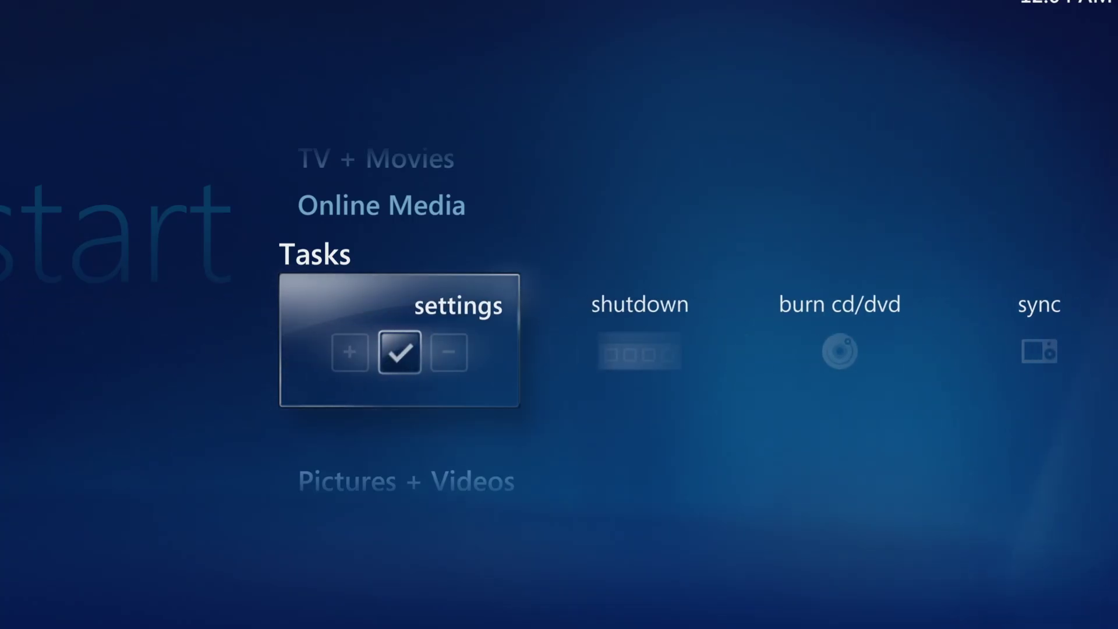
pyautogui.press('Return')
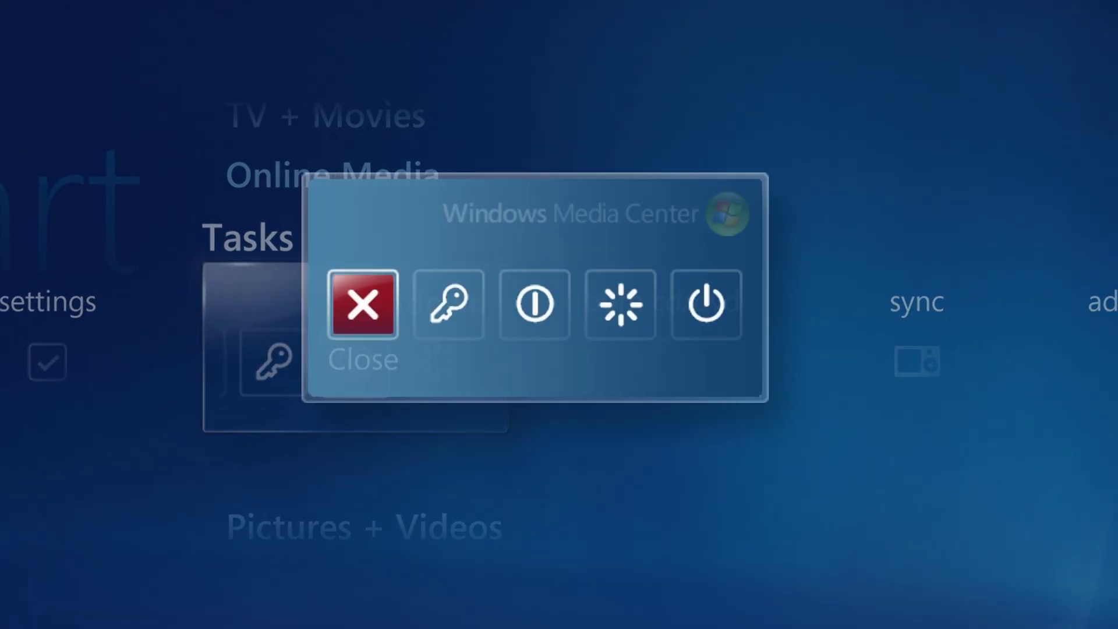
pyautogui.press('Right')
pyautogui.press('Right')
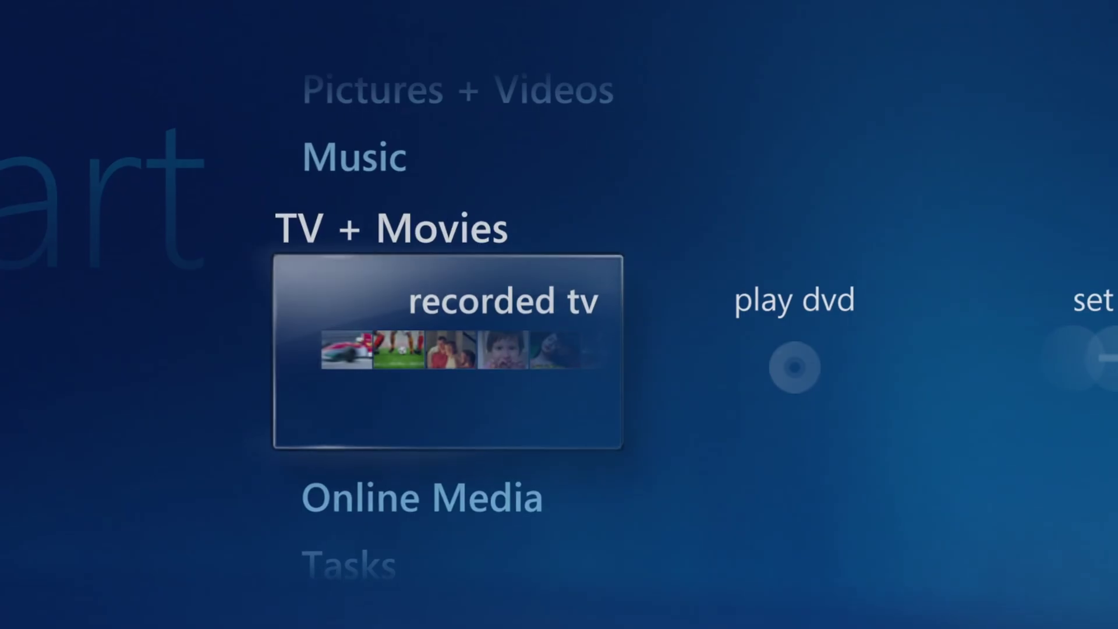
pyautogui.press('Return')
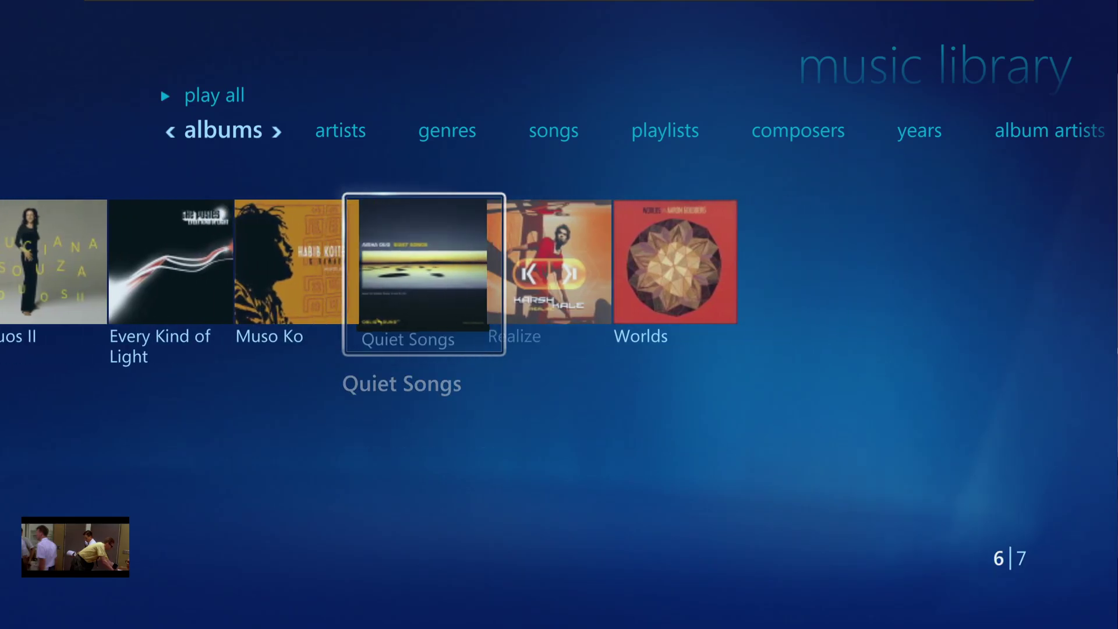
# Browse the album covers in the music library.
pyautogui.press('Left')
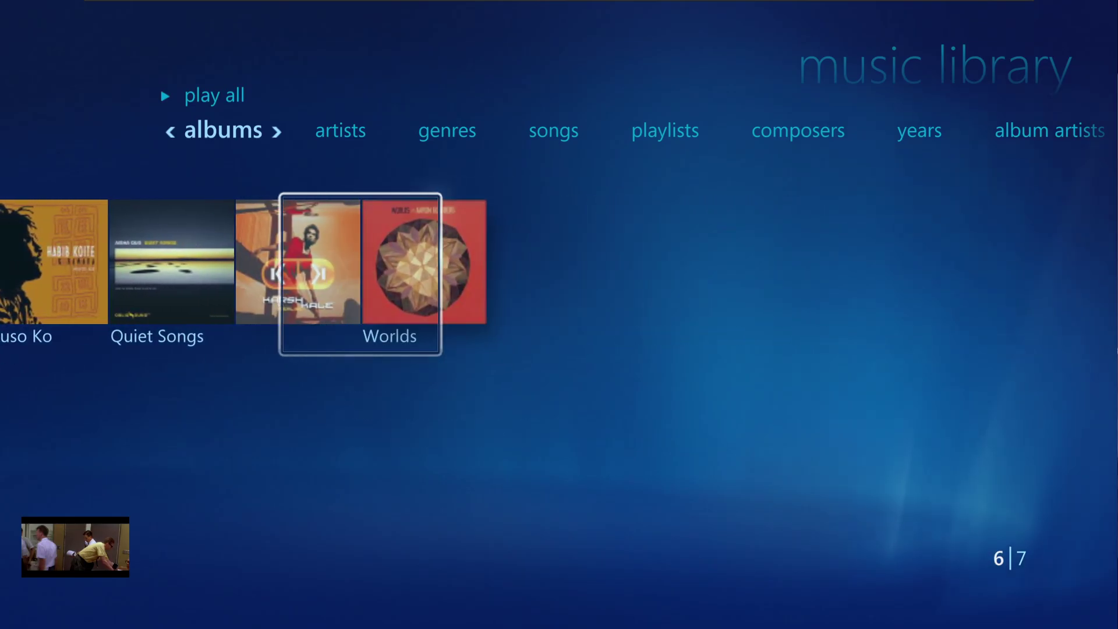
pyautogui.press('Left')
pyautogui.press('Return')
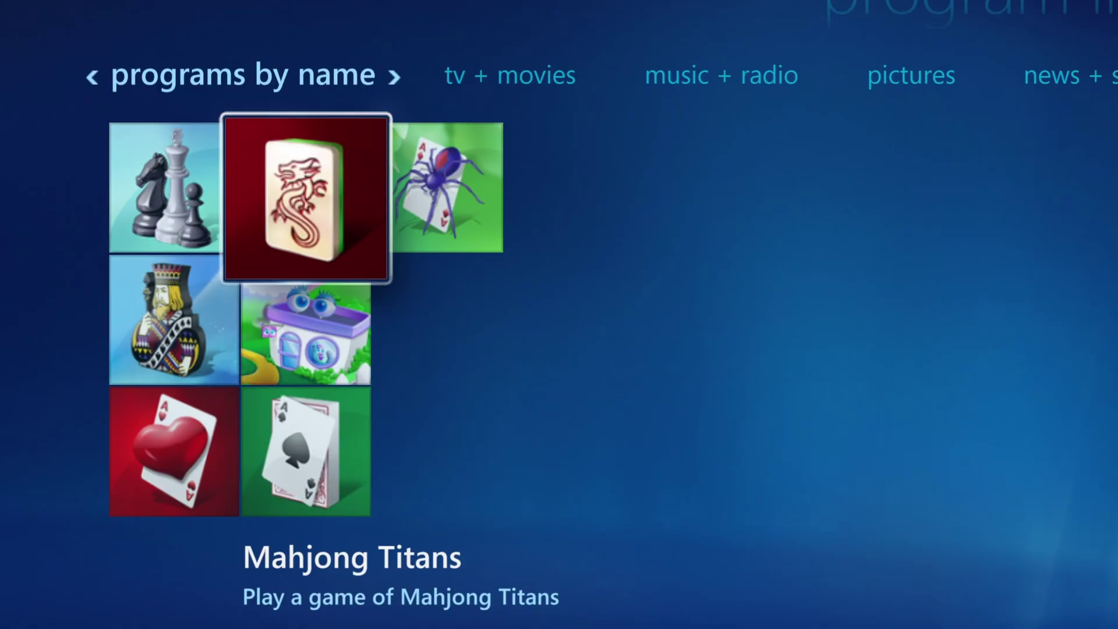
# Look through the games in the program library, including Spider Solitaire and Purble Place, and start Solitaire.
pyautogui.press('Right')
pyautogui.press('Down')
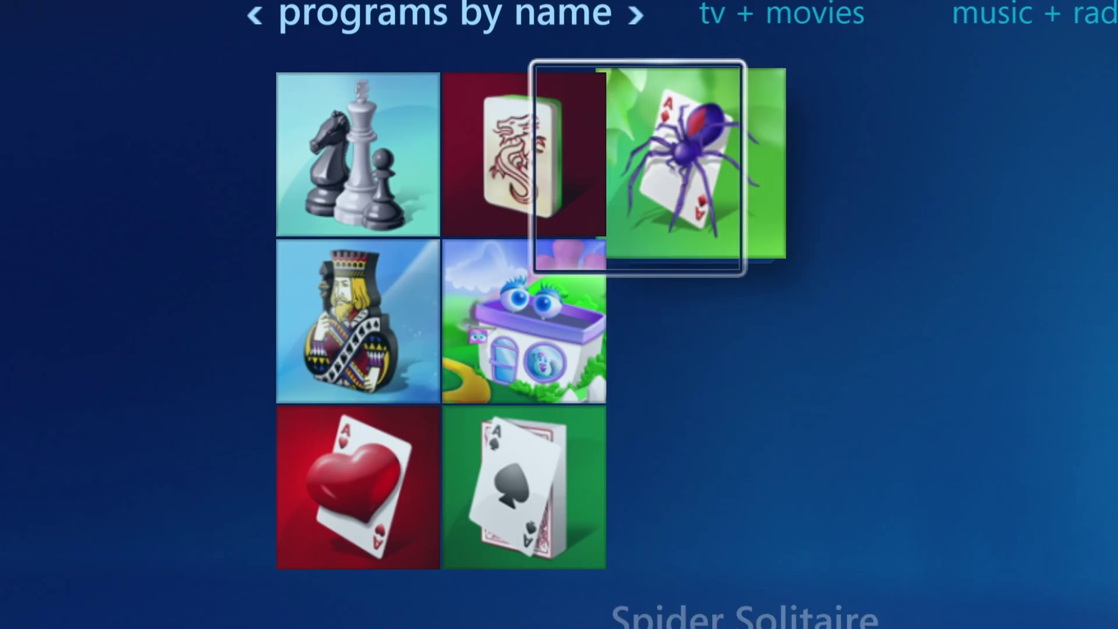
pyautogui.press('Down')
pyautogui.press('Left')
pyautogui.press('Up')
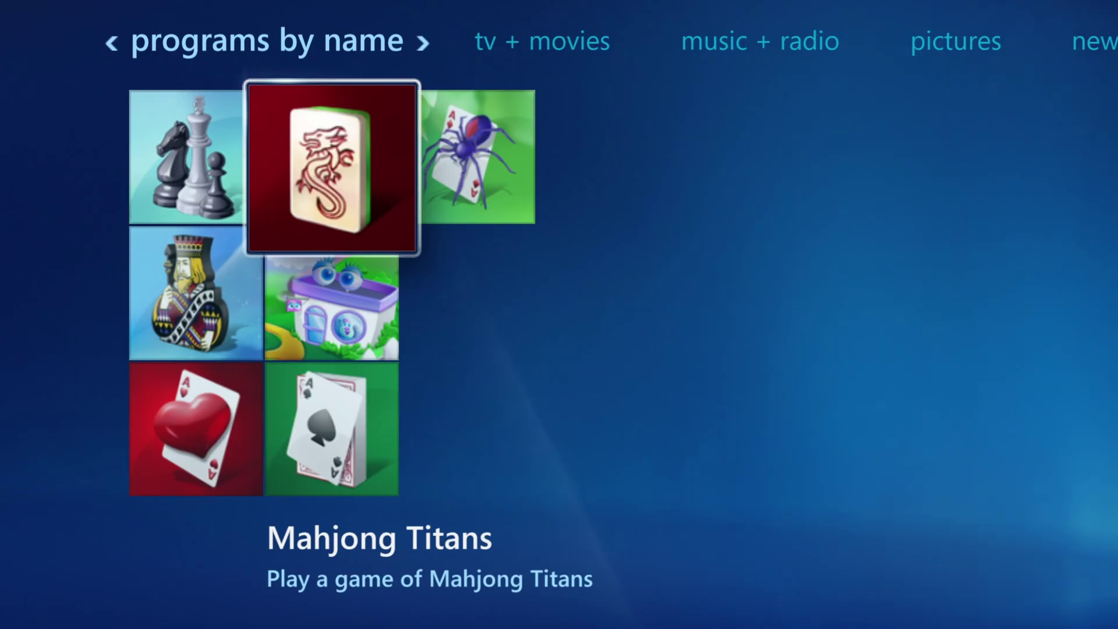
pyautogui.press('Down')
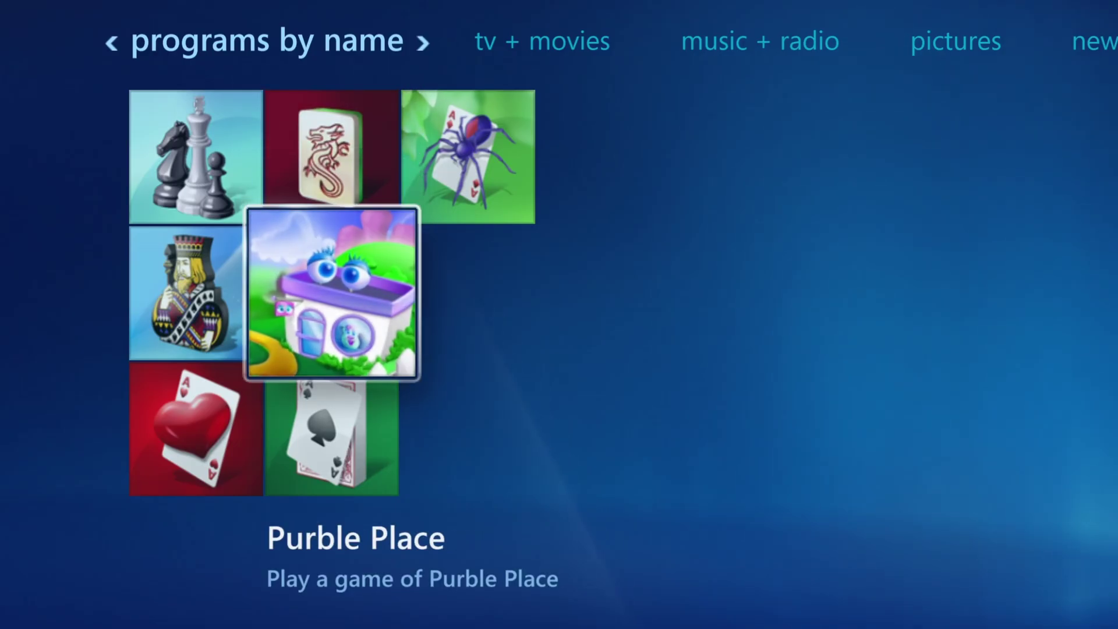
pyautogui.press('Down')
pyautogui.press('Up')
pyautogui.press('Down')
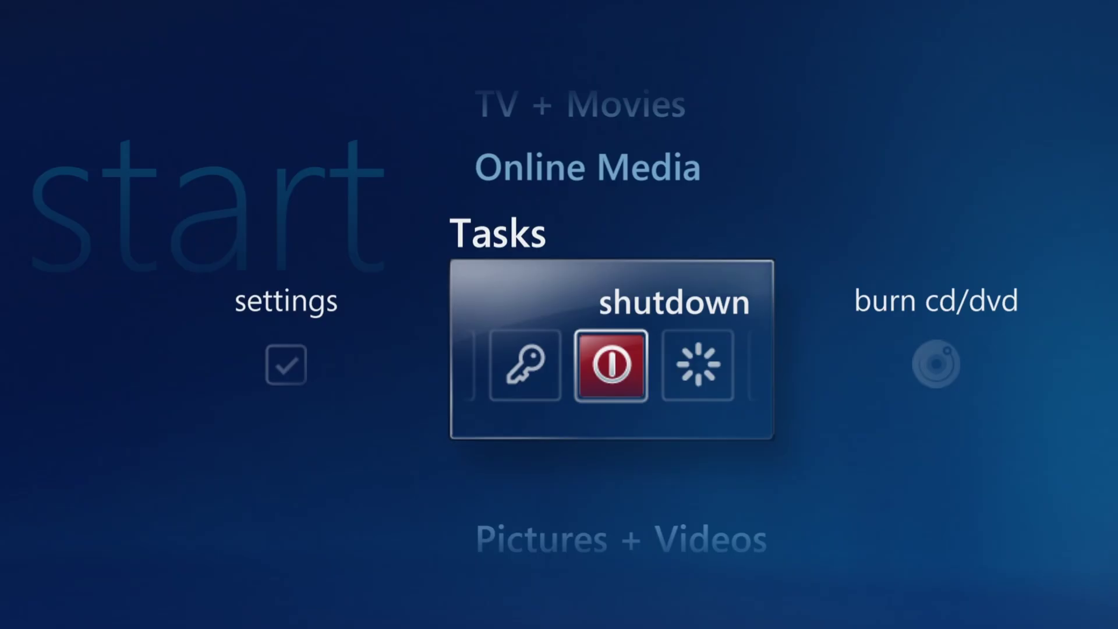
# Return from Solitaire to the start screen and close Windows Media Center through the shutdown task.
pyautogui.press('Up')
pyautogui.press('Up')
pyautogui.press('Up')
pyautogui.press('Up')
pyautogui.press('Down')
pyautogui.press('Down')
pyautogui.press('Down')
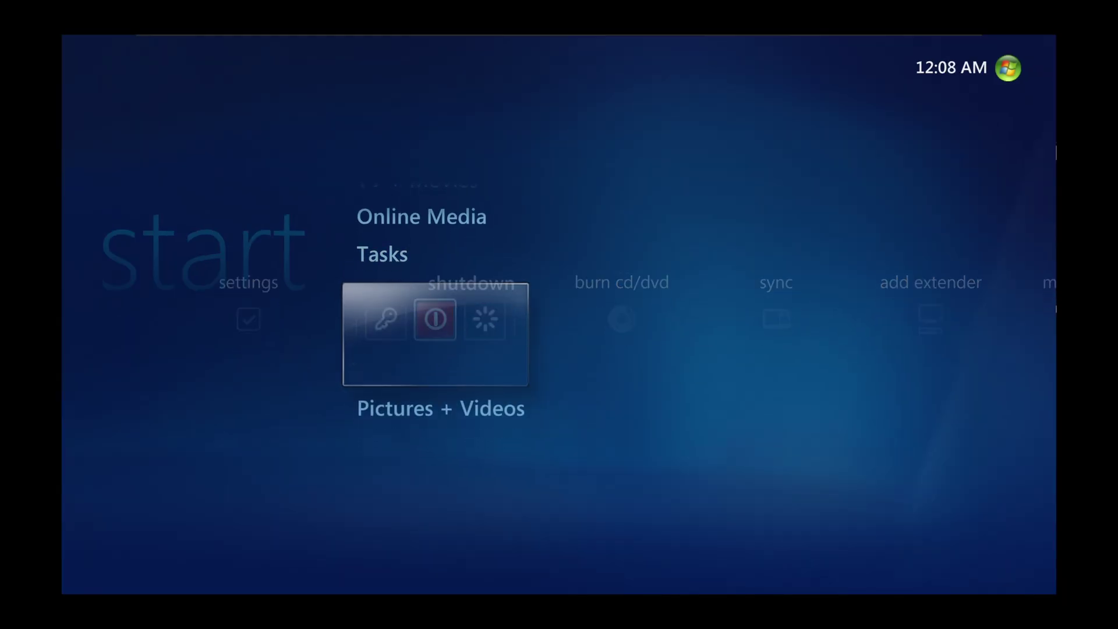
pyautogui.press('Return')
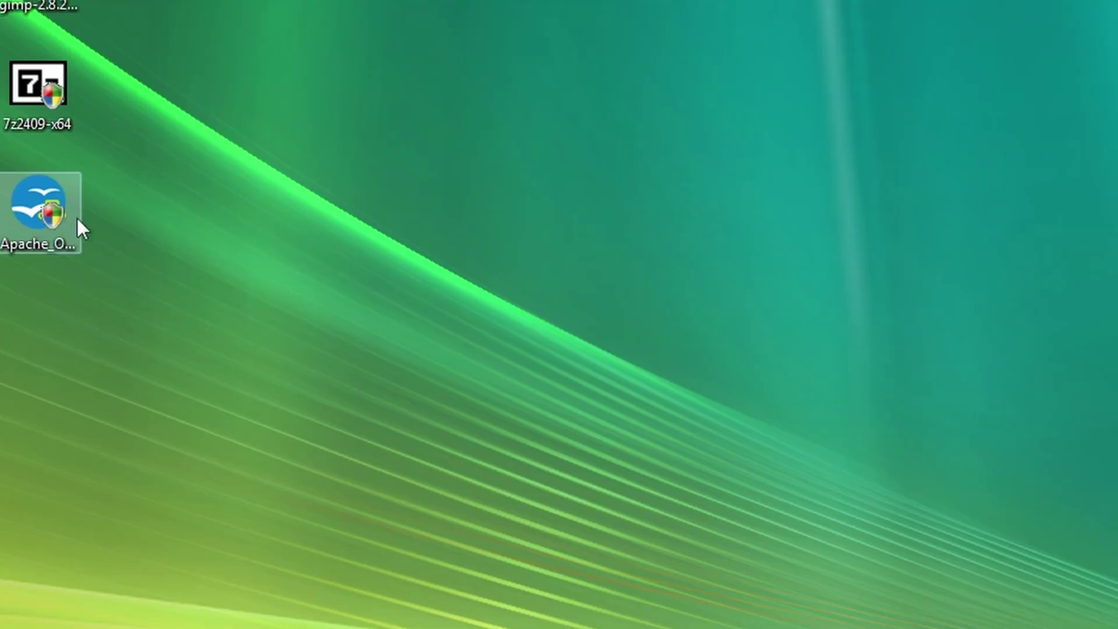
# Install OpenOffice 4.1.15 using the installer on the desktop, unpacking its files into the default desktop folder.
pyautogui.moveTo(75, 225); pyautogui.dragTo(588, 221)
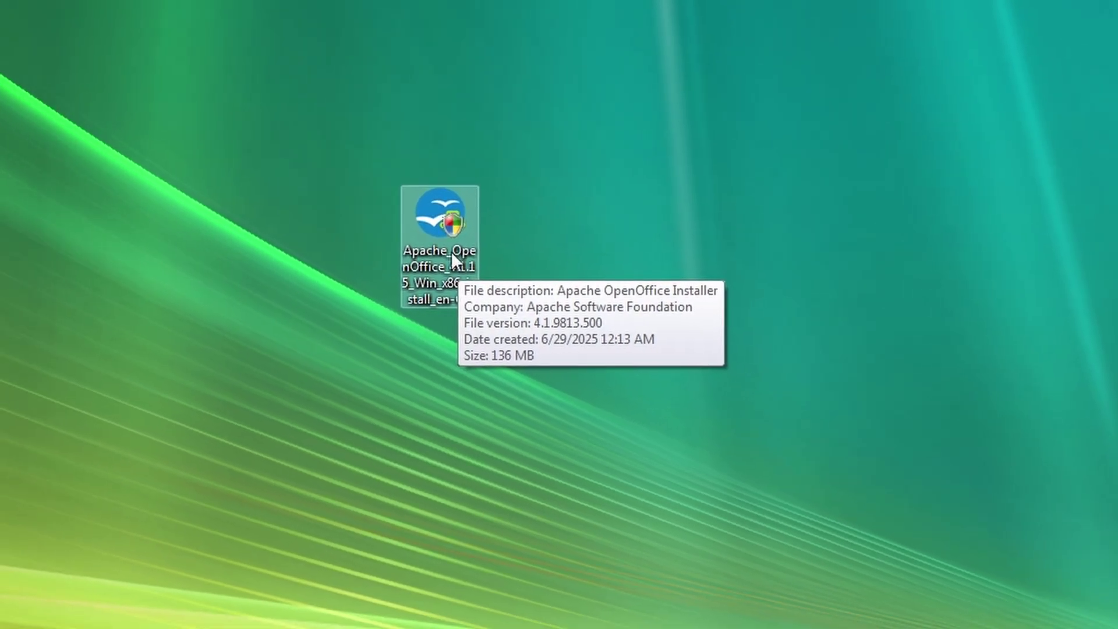
pyautogui.doubleClick(452, 255)
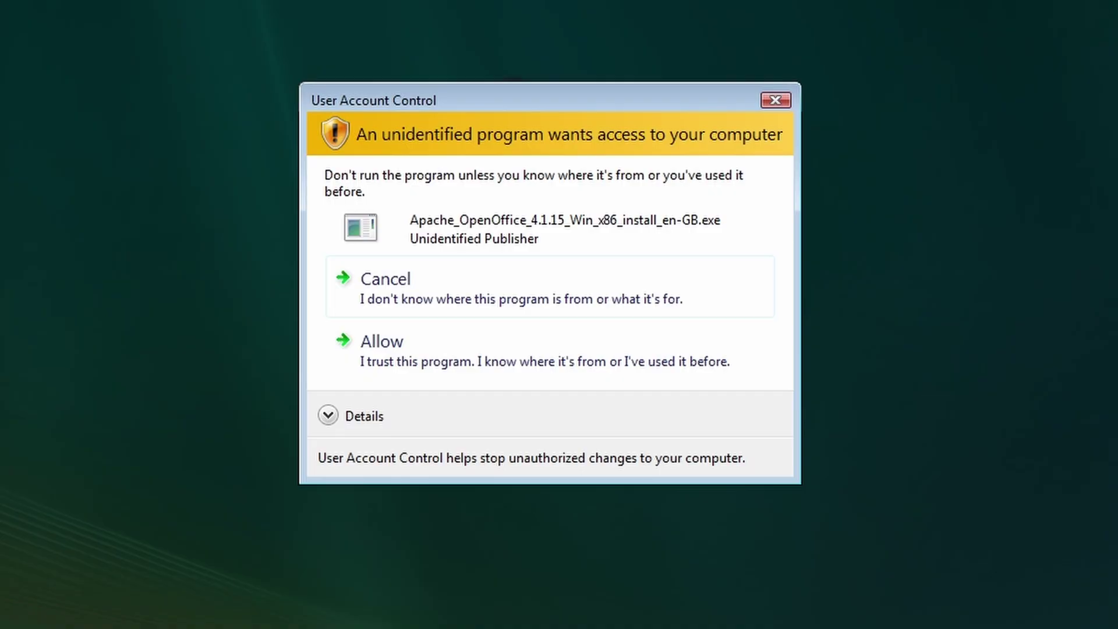
pyautogui.click(418, 352)
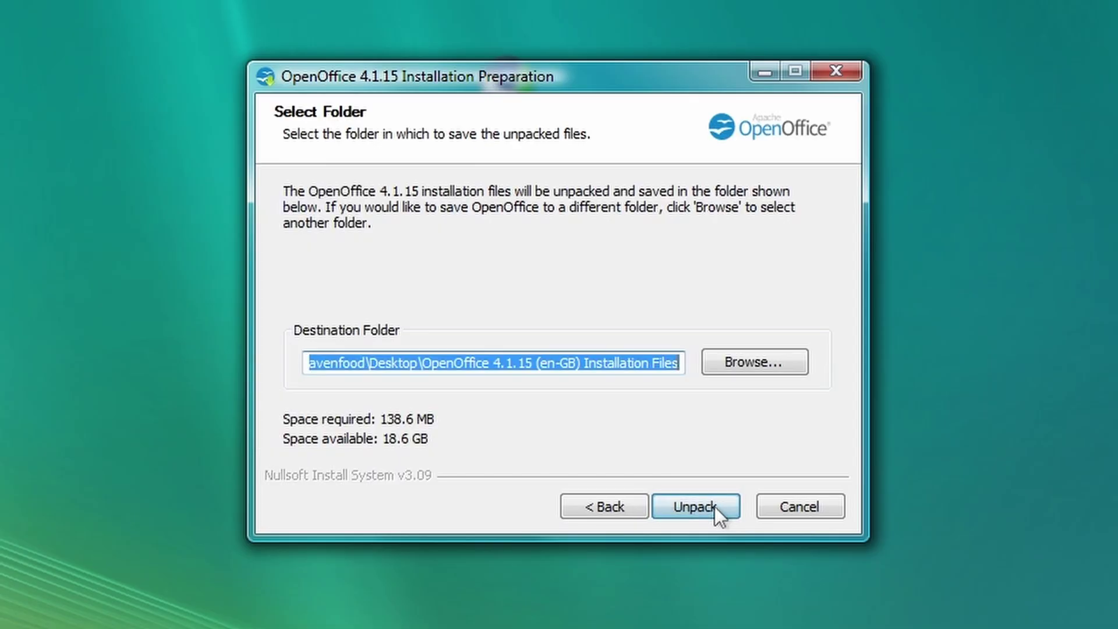
pyautogui.click(693, 511)
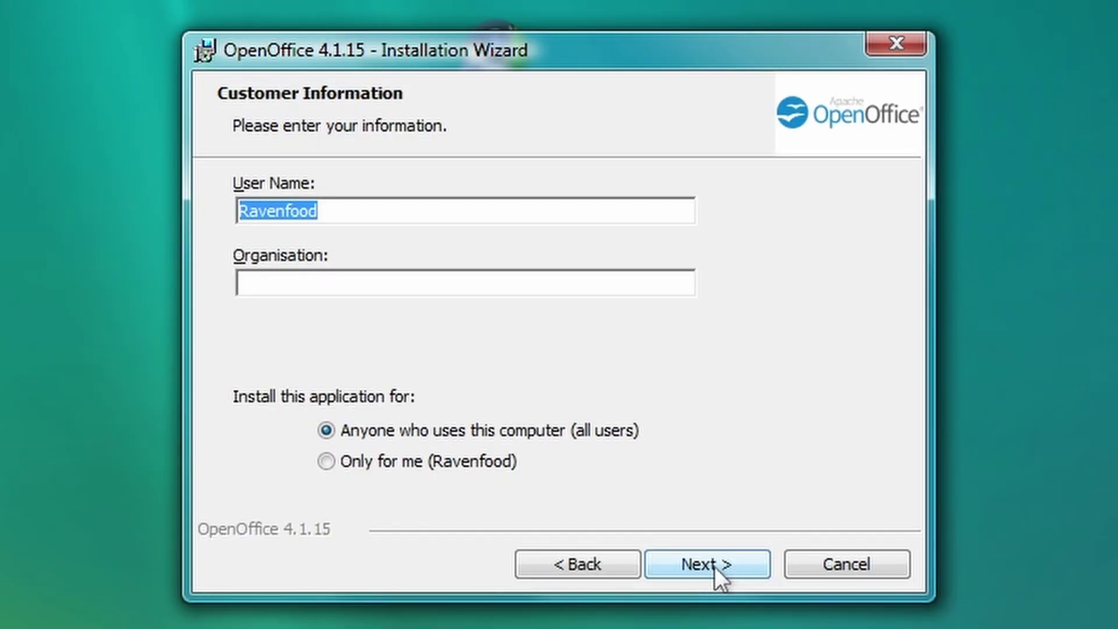
pyautogui.click(714, 567)
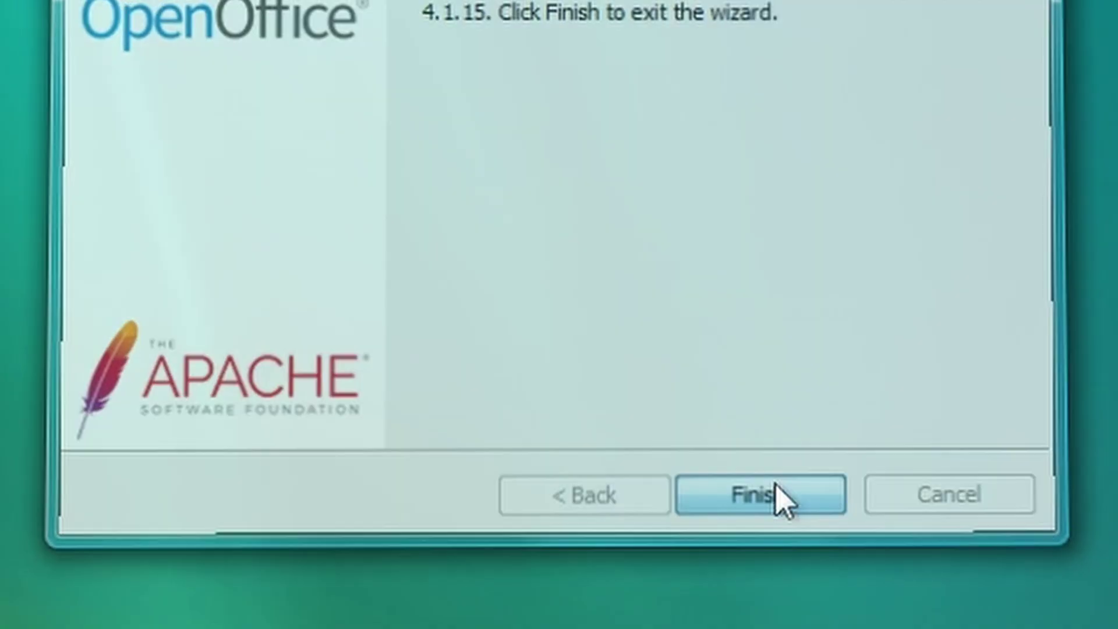
pyautogui.click(773, 496)
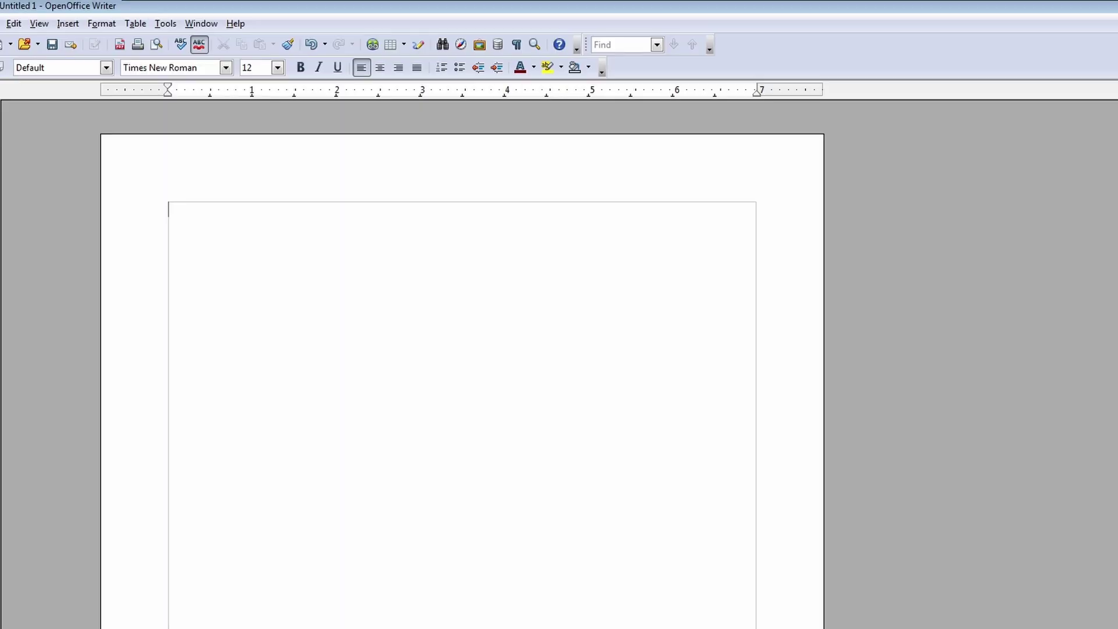
# Write "Subscribe" in the blank Writer document, enlarge the word and colour it red.
pyautogui.write('Subscribe')
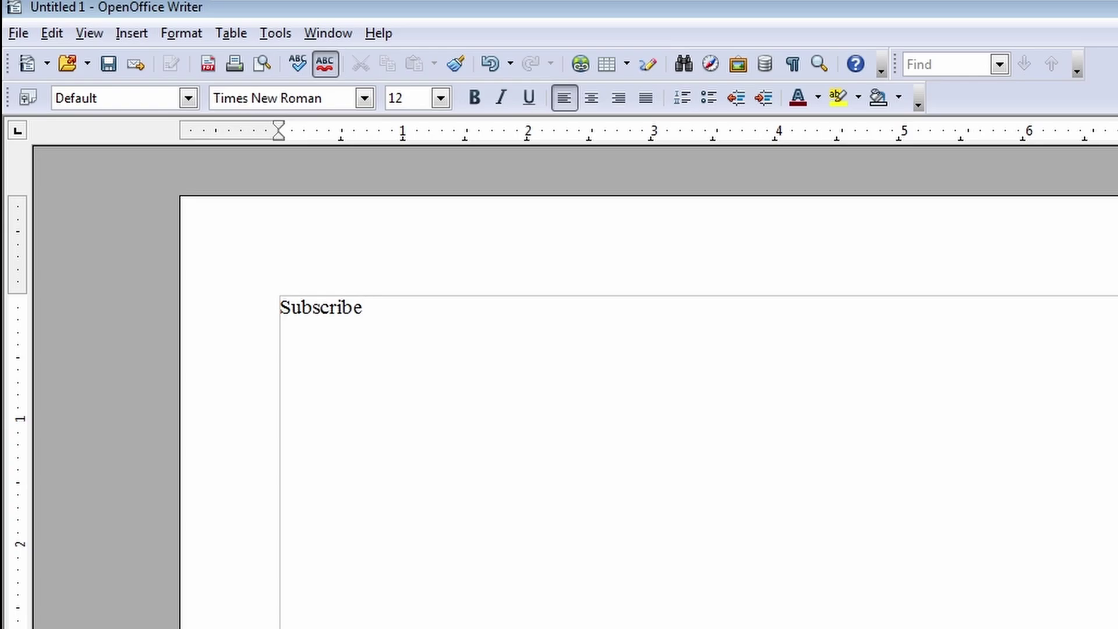
pyautogui.hotkey('ctrl', 'a')
pyautogui.click(441, 100)
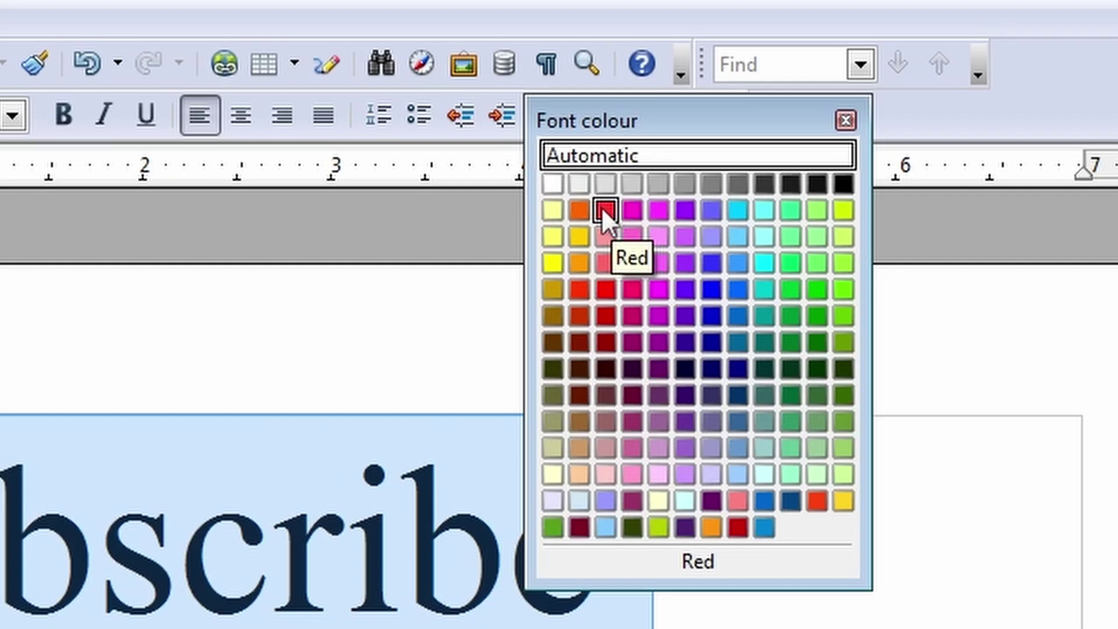
pyautogui.click(602, 207)
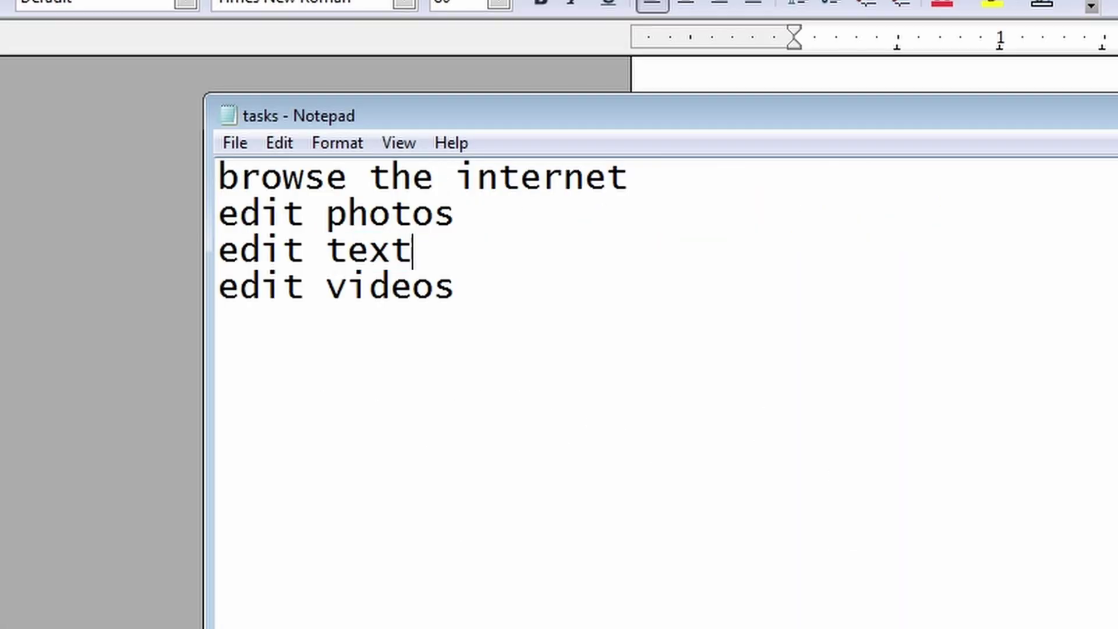
# Return to the tasks note and highlight the end of the "edit text" line.
pyautogui.hotkey('shift', 'Left')
pyautogui.hotkey('shift', 'Left')
pyautogui.hotkey('shift', 'Left')
pyautogui.hotkey('shift', 'Left')
pyautogui.hotkey('shift', 'Left')
pyautogui.hotkey('shift', 'Left')
pyautogui.hotkey('shift', 'Left')
pyautogui.click(262, 251)
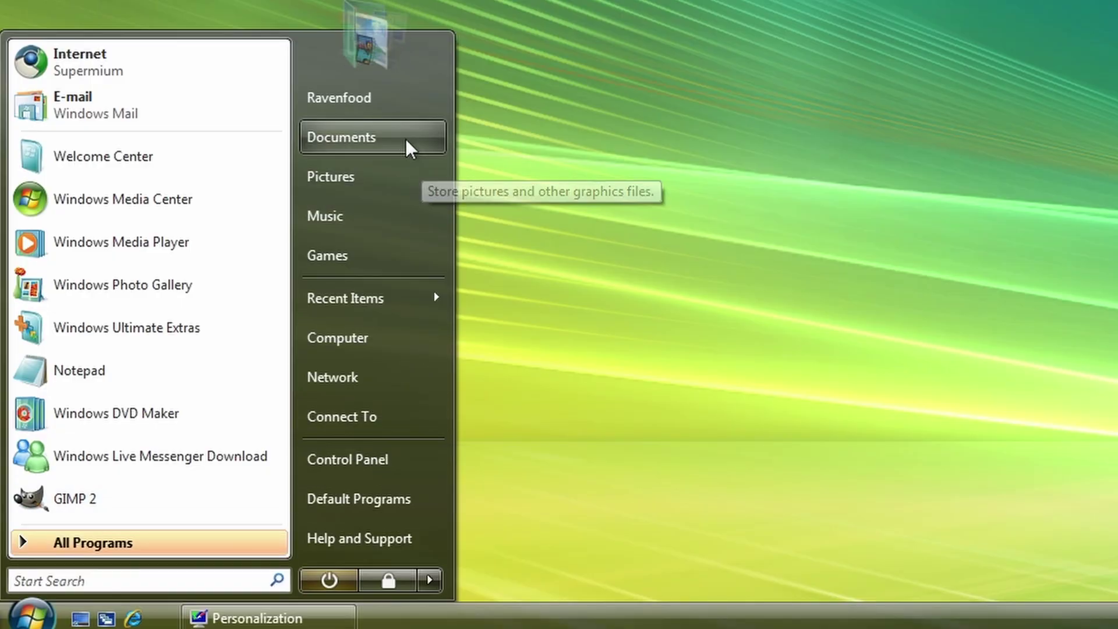
# Start Chess Titans from the Games folder and open with the white h-pawn two squares forward.
pyautogui.click(393, 255)
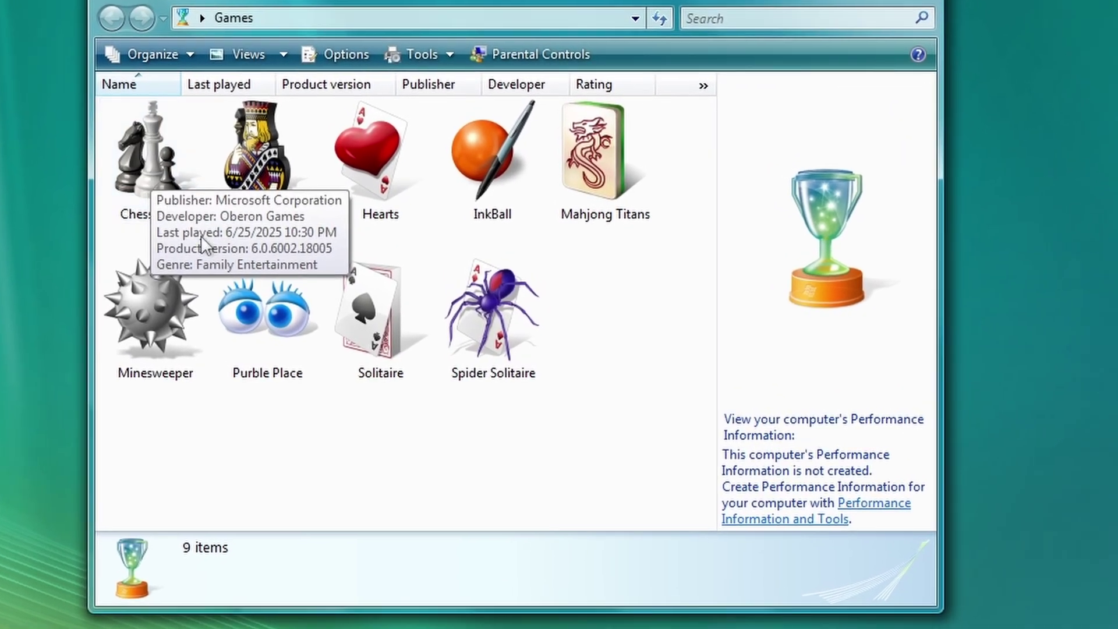
pyautogui.doubleClick(181, 216)
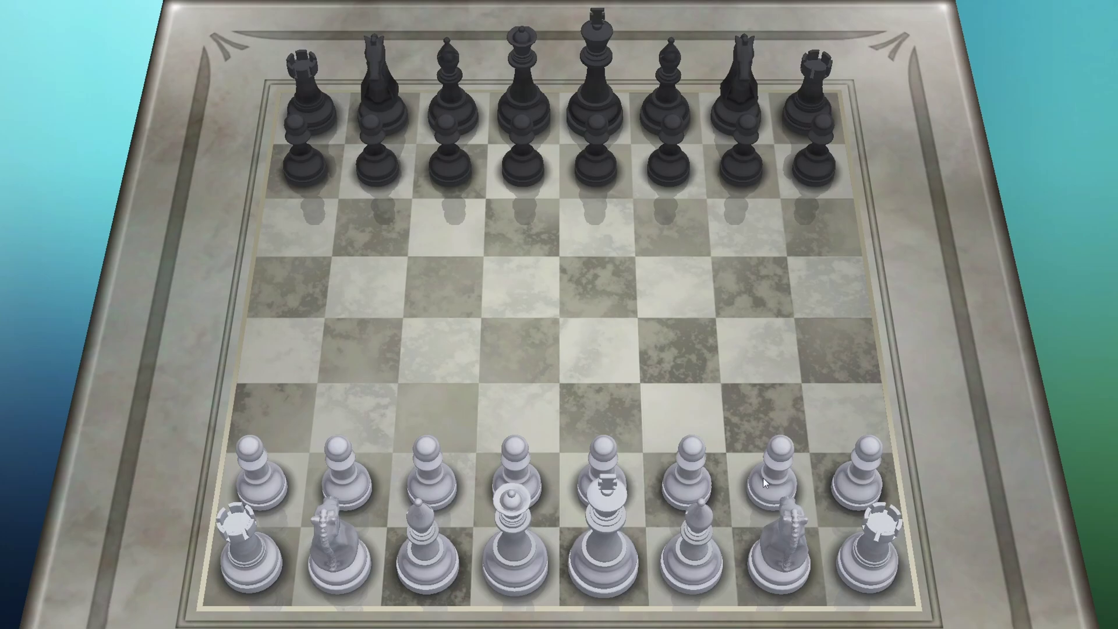
pyautogui.click(856, 480)
pyautogui.click(845, 352)
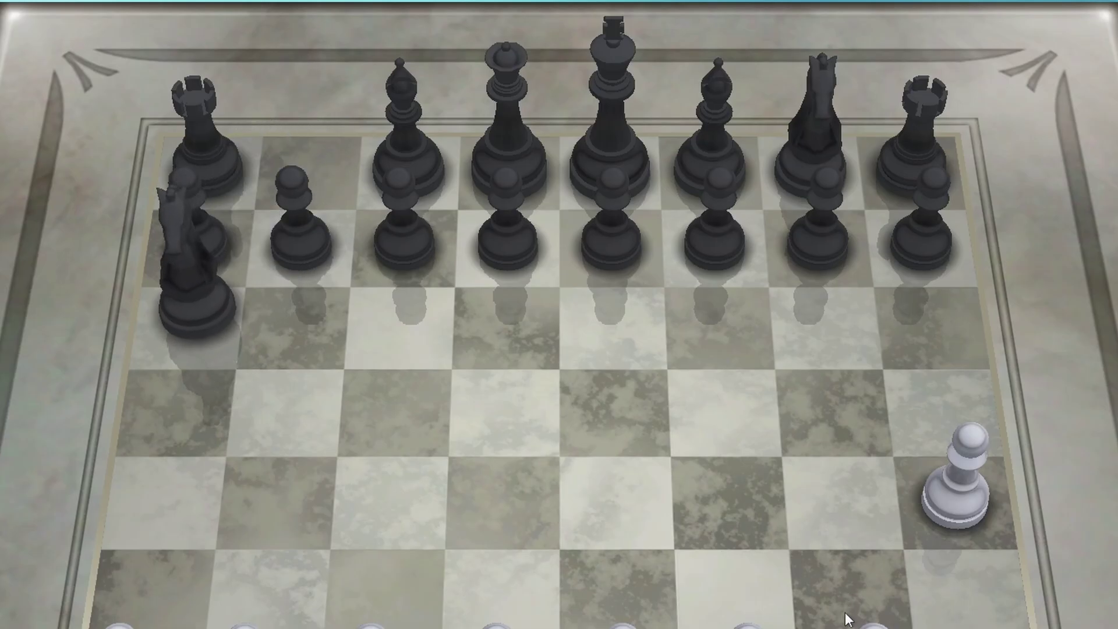
# Move the white kingside knight to the board's edge at h3 and advance the king's pawn two squares.
pyautogui.click(844, 544)
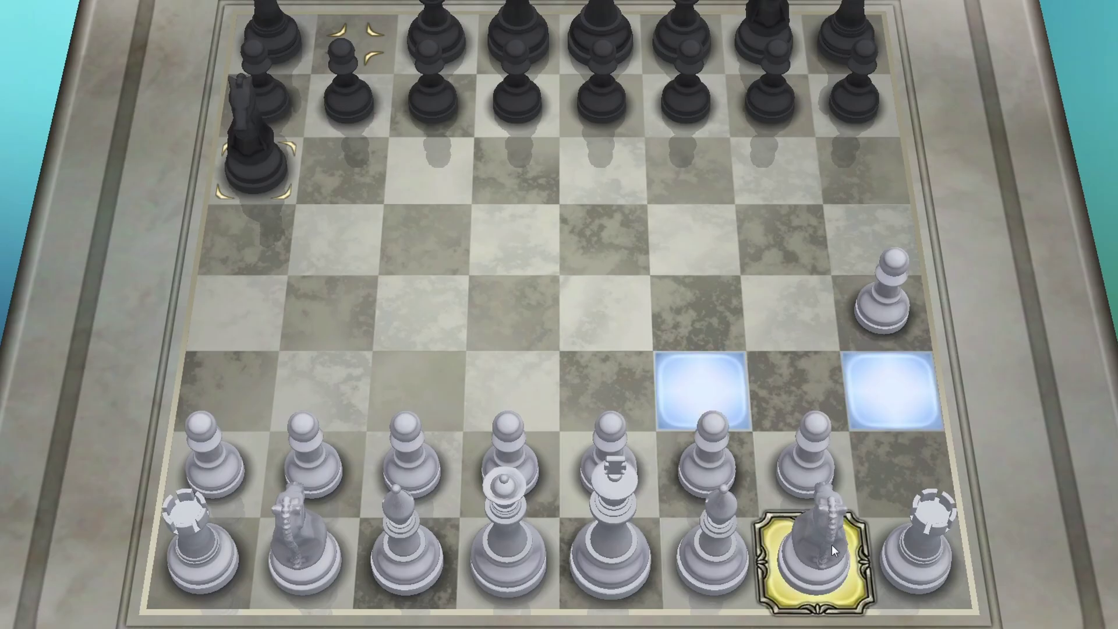
pyautogui.click(885, 390)
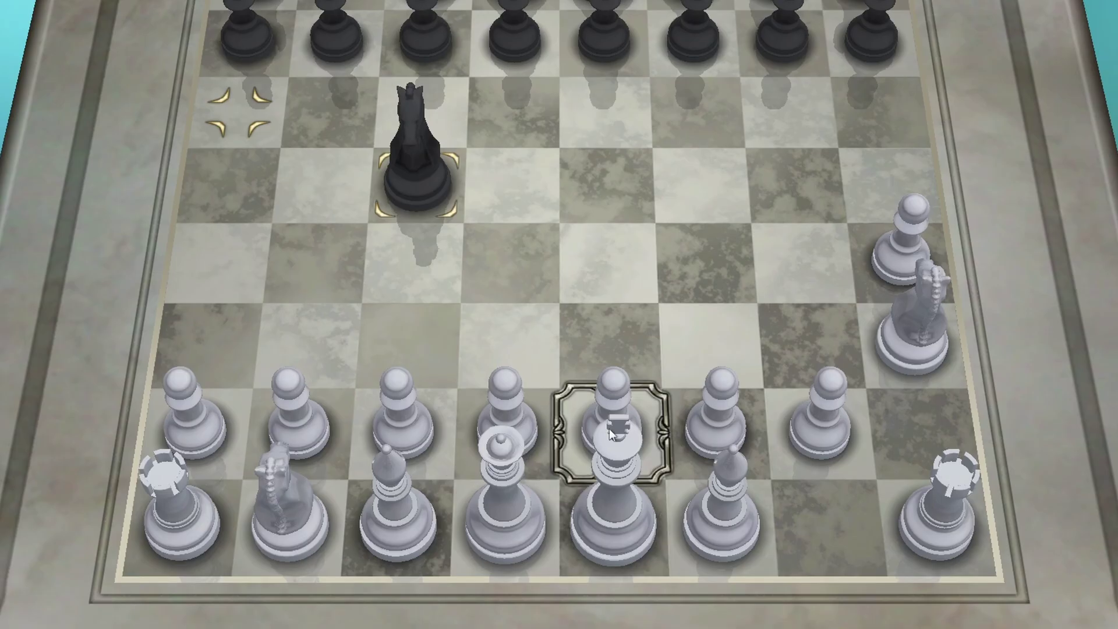
pyautogui.click(609, 428)
pyautogui.click(612, 291)
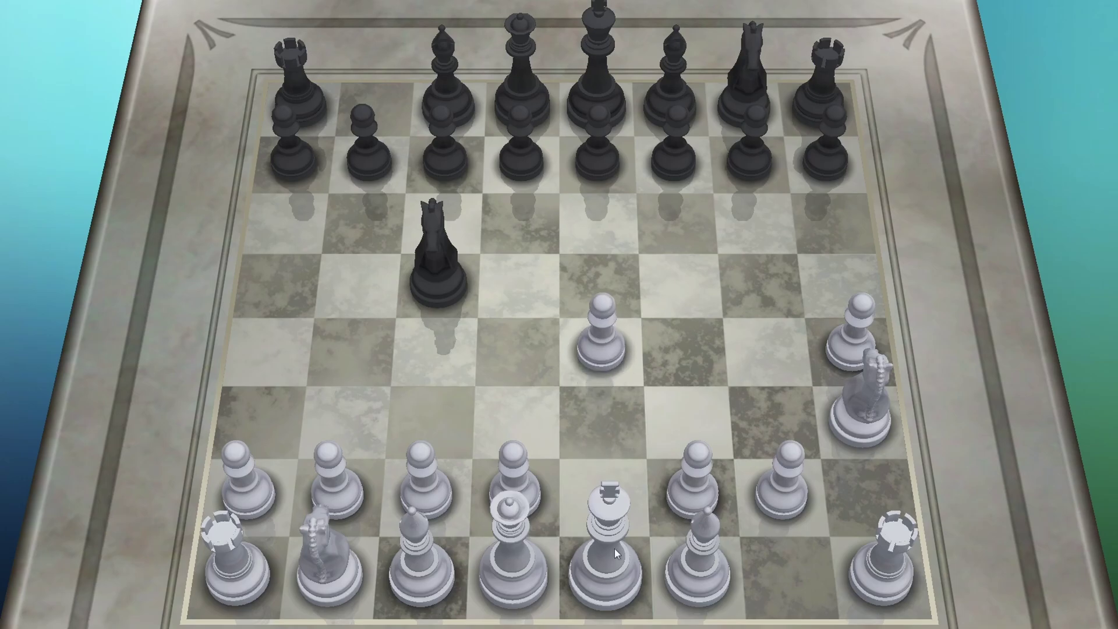
# Continue the chess game by trying the g-pawn and advancing the queen's pawn two squares.
pyautogui.click(857, 414)
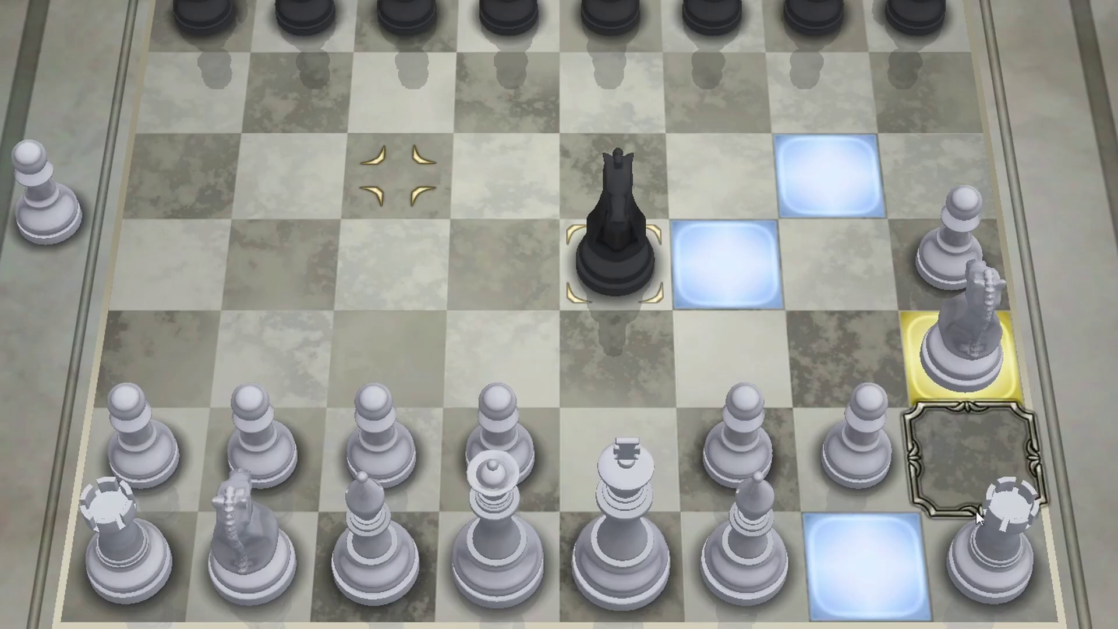
pyautogui.click(977, 515)
pyautogui.click(819, 448)
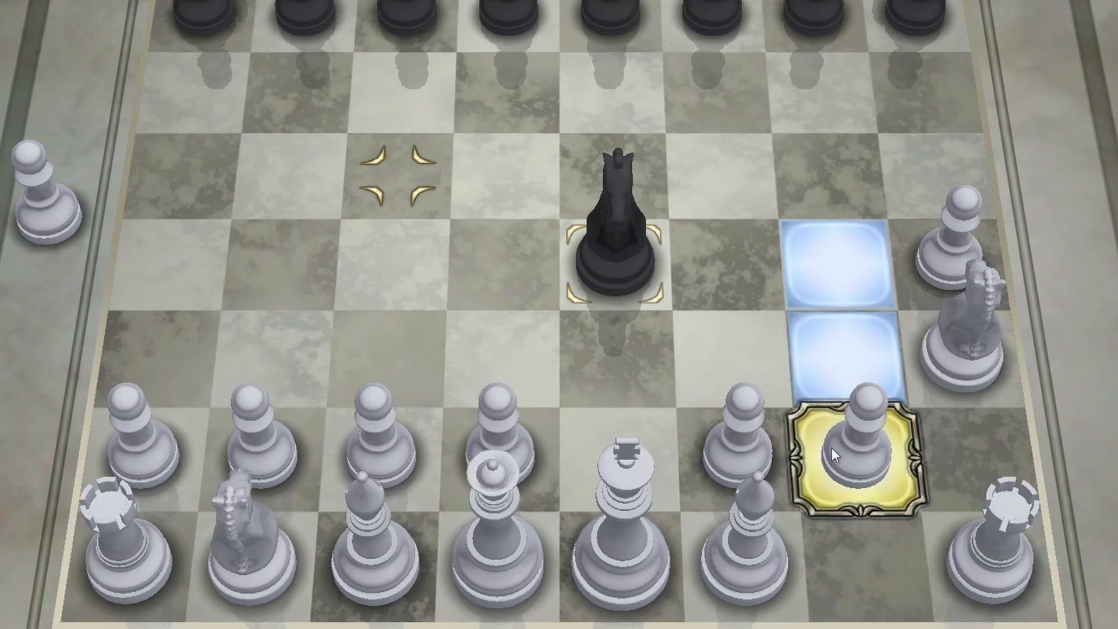
pyautogui.click(764, 446)
pyautogui.click(500, 449)
pyautogui.click(507, 265)
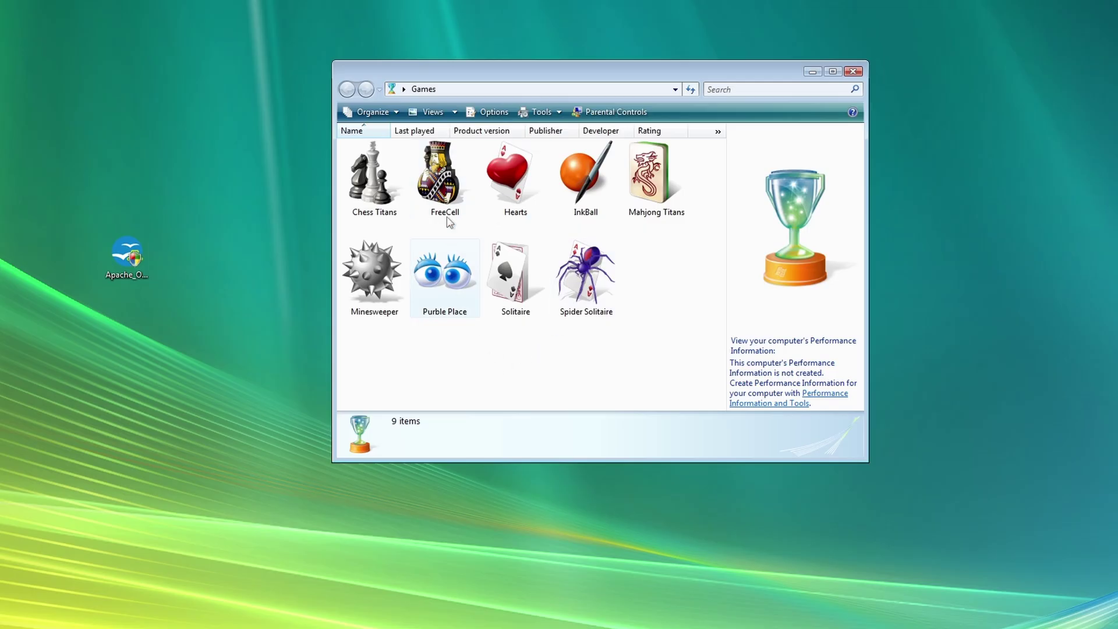
# Try out further games from the Games folder, start Minesweeper and move its window aside.
pyautogui.click(513, 285)
pyautogui.click(520, 350)
pyautogui.click(511, 299)
pyautogui.click(510, 184)
pyautogui.click(441, 213)
pyautogui.click(225, 366)
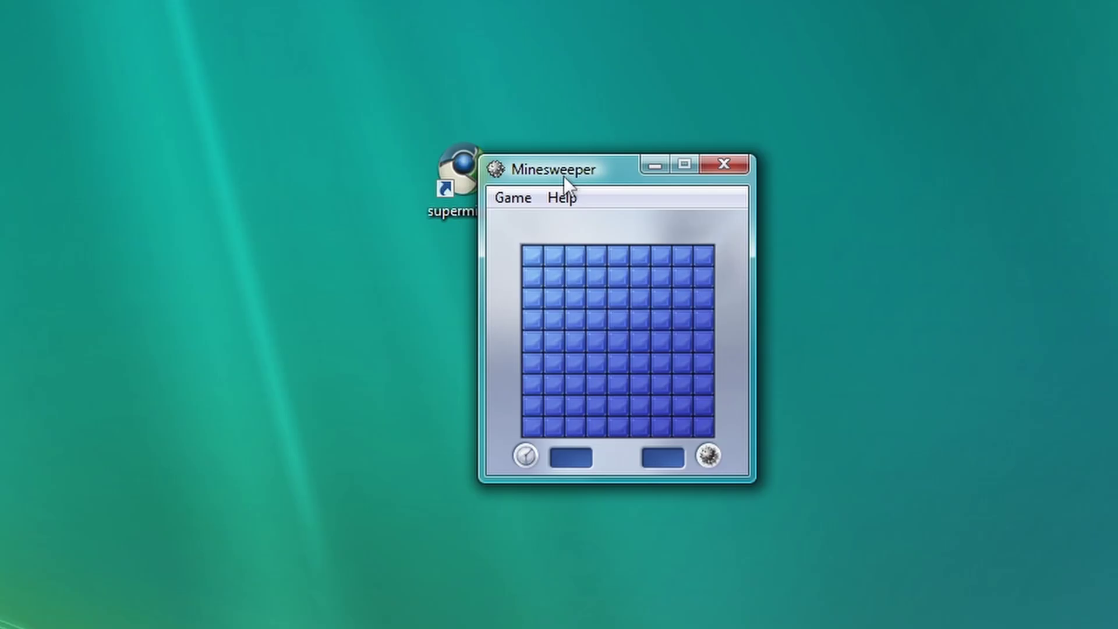
pyautogui.moveTo(564, 176); pyautogui.dragTo(435, 72)
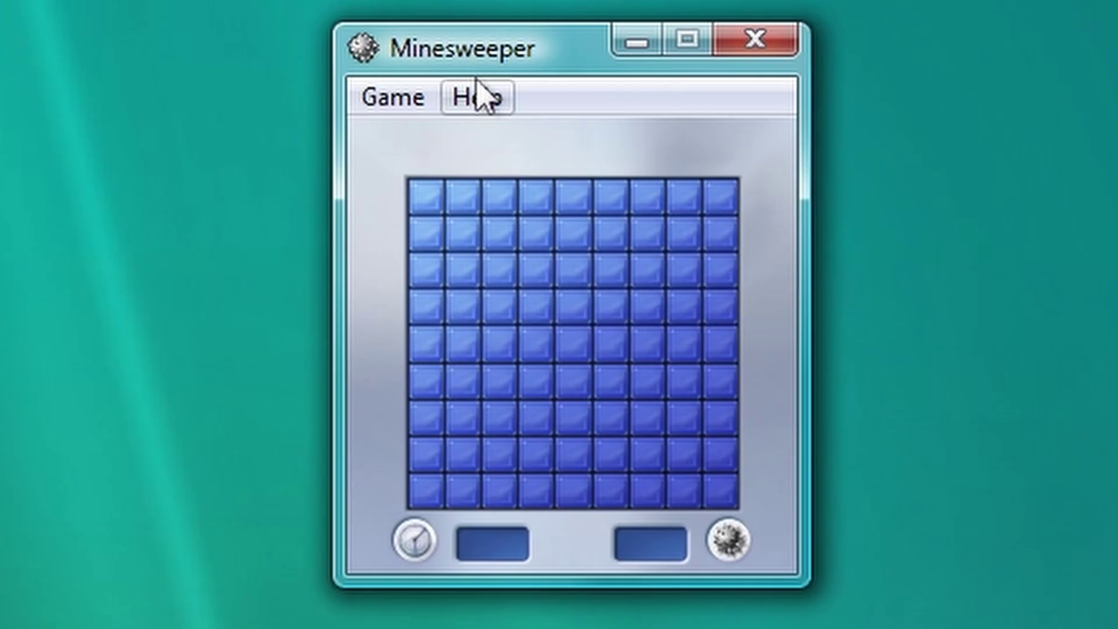
# Play a Minesweeper round, uncovering the upper-left corner square first and several of the remaining covered squares.
pyautogui.click(420, 205)
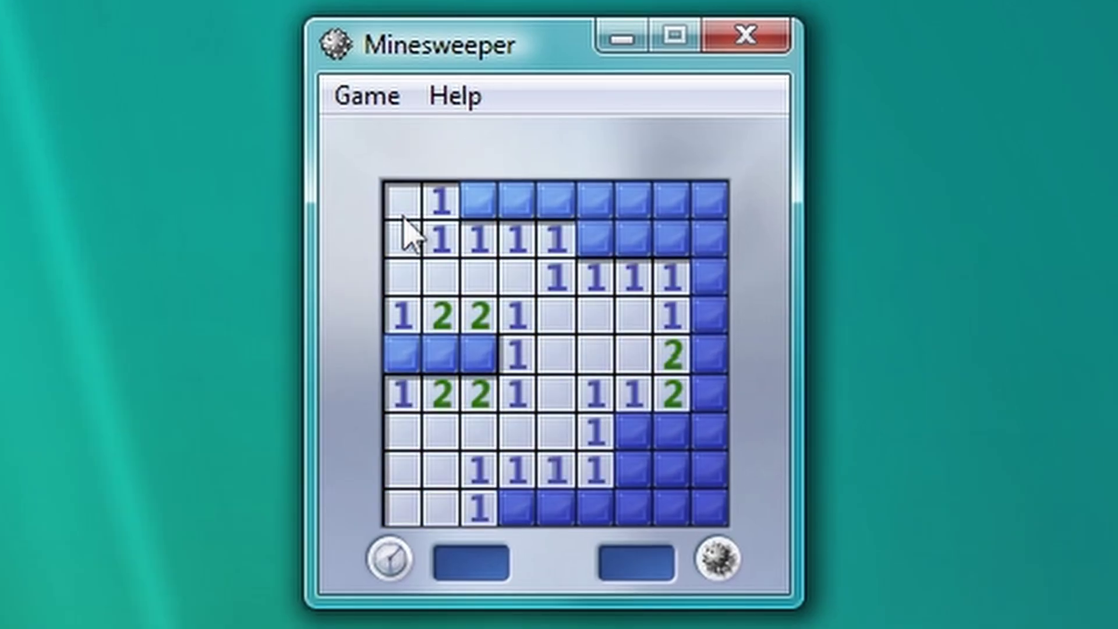
pyautogui.click(673, 471)
pyautogui.click(624, 193)
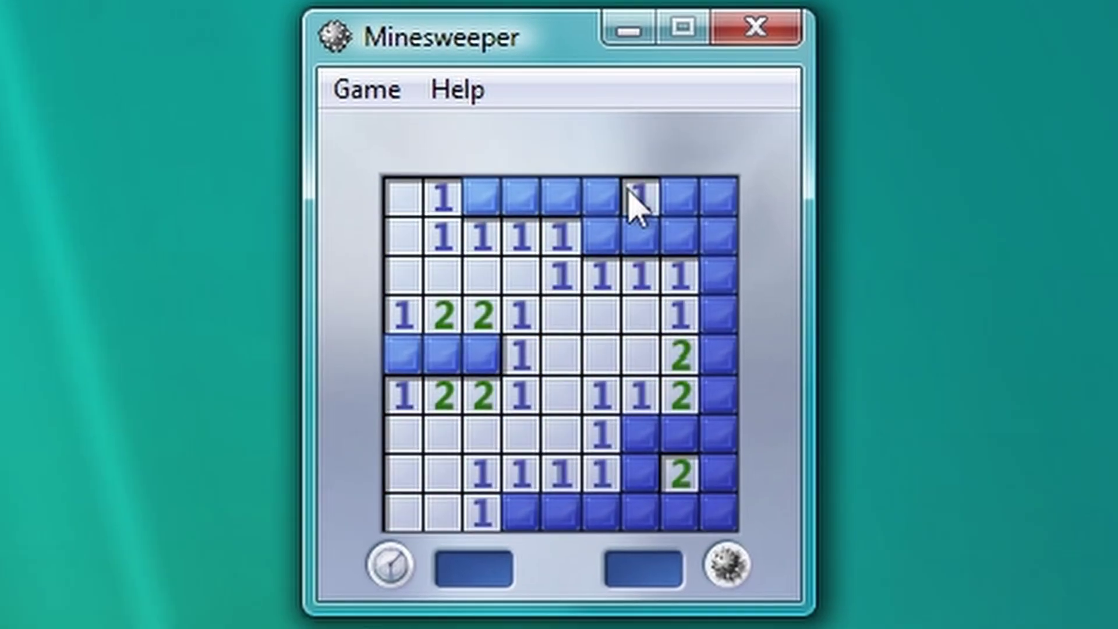
pyautogui.click(683, 205)
pyautogui.click(523, 211)
pyautogui.click(451, 345)
pyautogui.click(412, 280)
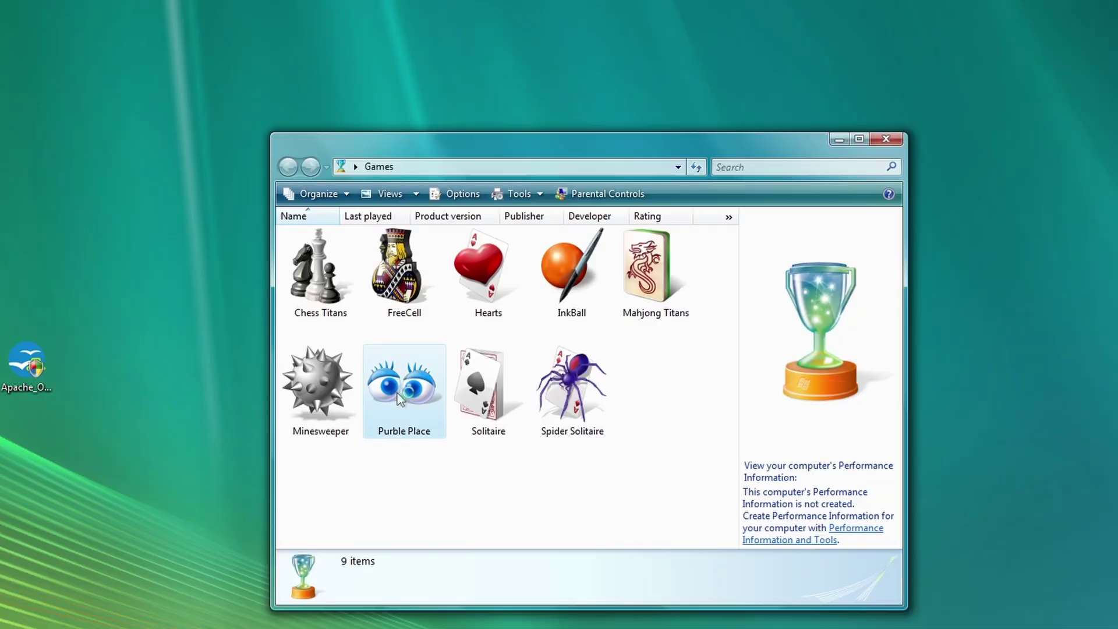
# Start Purble Place, enter the cake bakery and put a round pan on the conveyor belt.
pyautogui.doubleClick(397, 392)
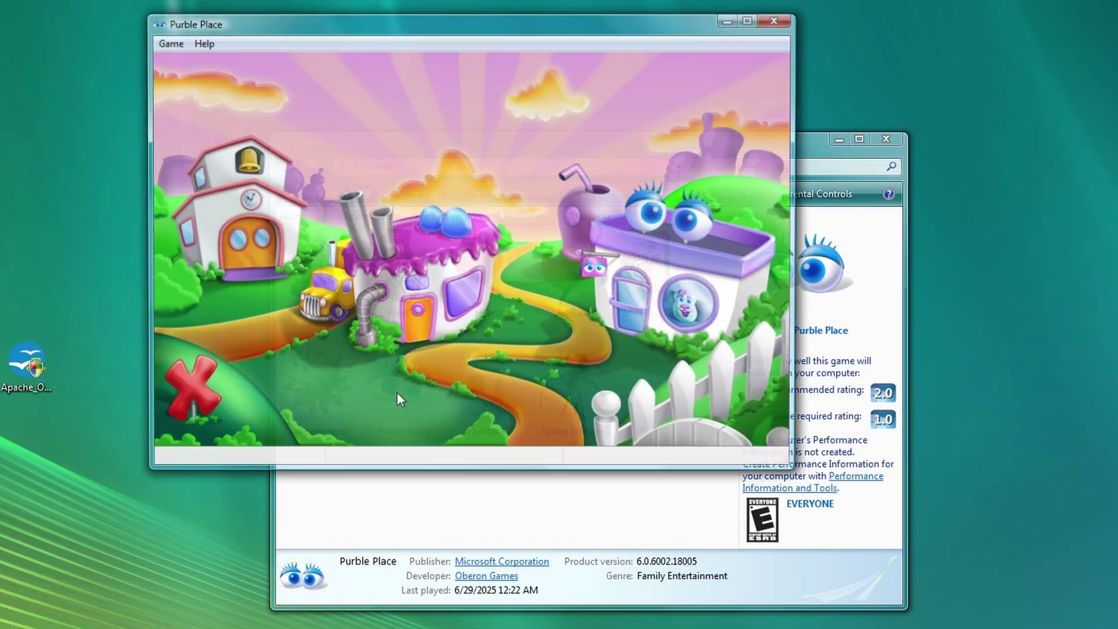
pyautogui.click(444, 256)
pyautogui.click(567, 357)
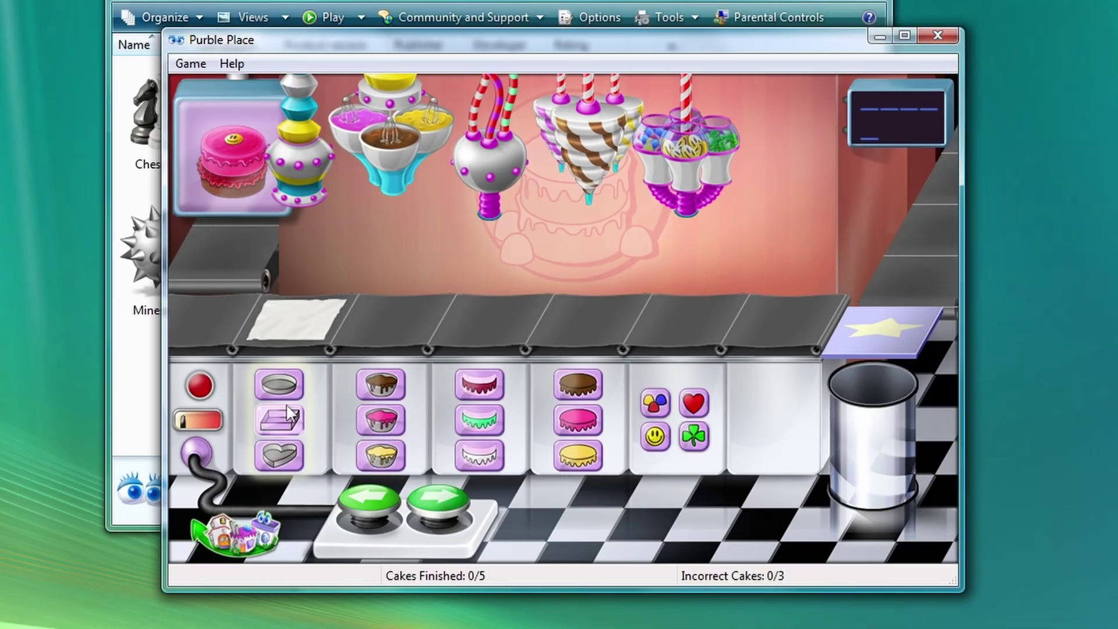
pyautogui.click(450, 339)
pyautogui.click(436, 499)
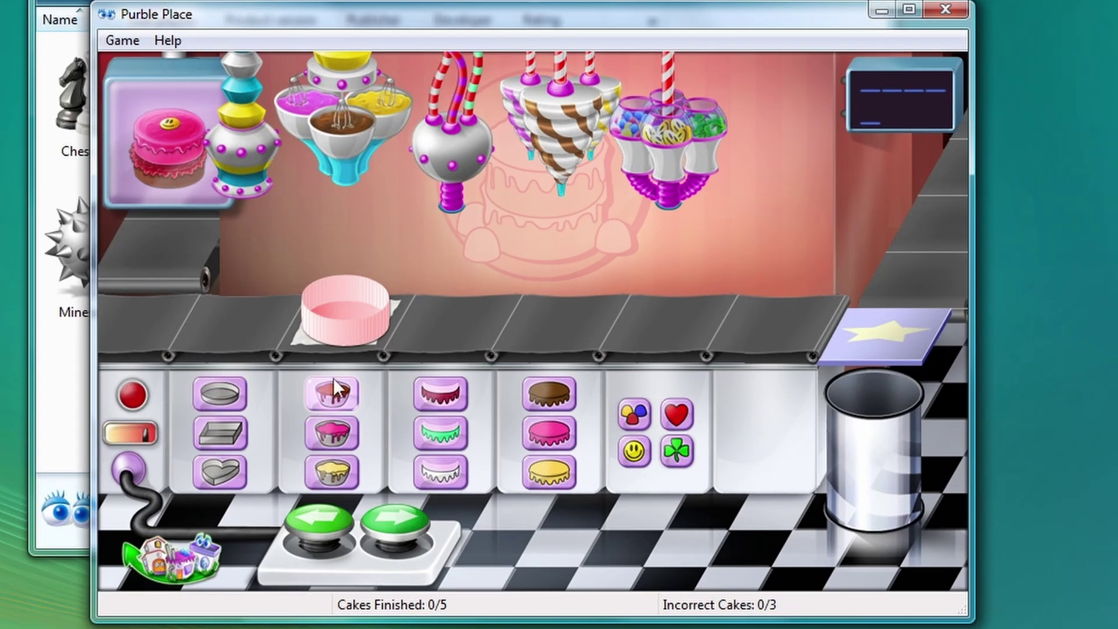
# Fill the round pan with chocolate batter, add the red filling and bring the cake back to the batter station.
pyautogui.click(333, 380)
pyautogui.click(393, 516)
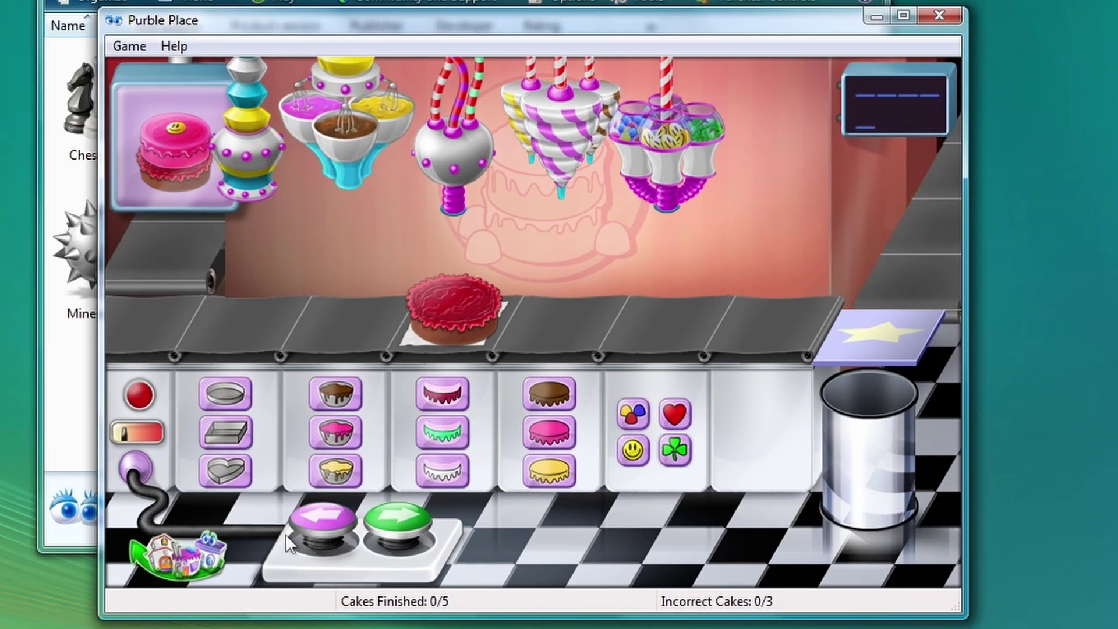
pyautogui.click(325, 531)
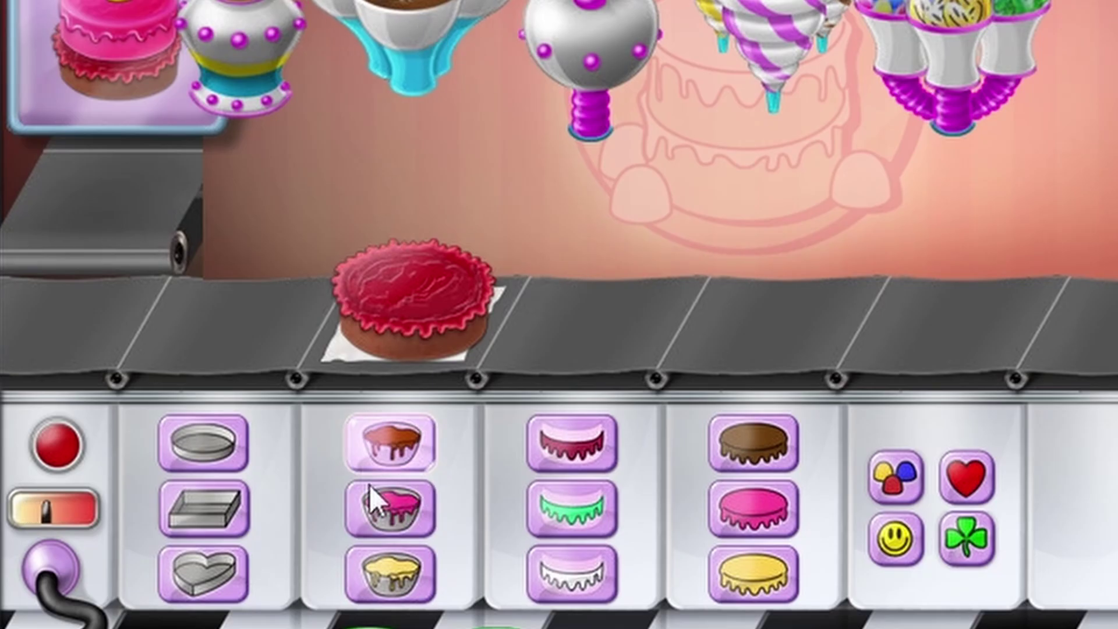
# Add a second round cake layer with pink batter on top of the red filling.
pyautogui.click(381, 516)
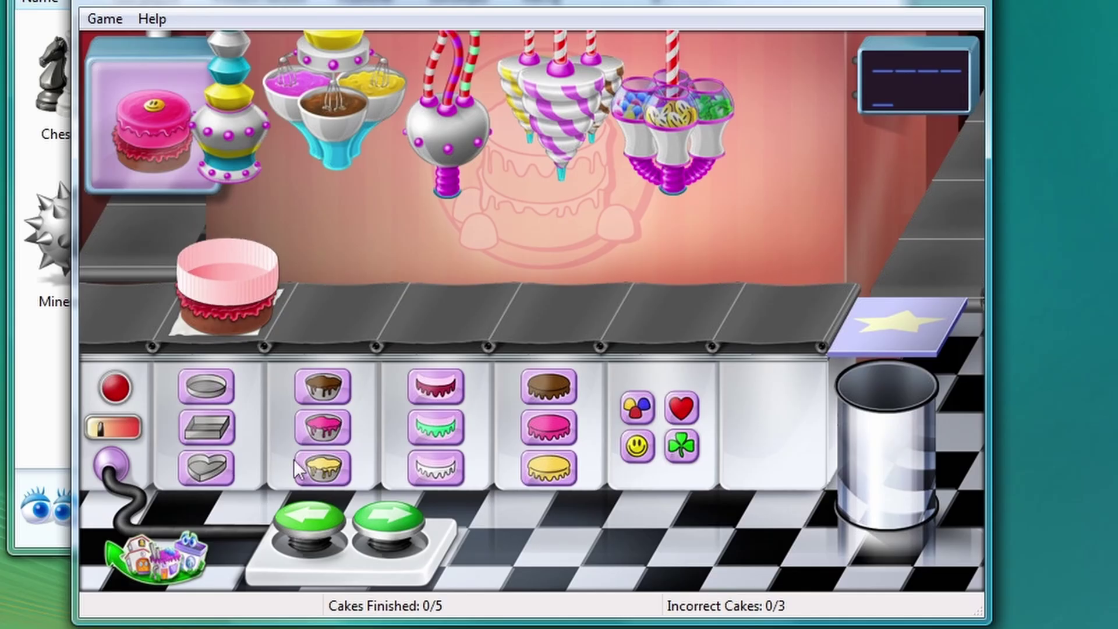
pyautogui.click(378, 523)
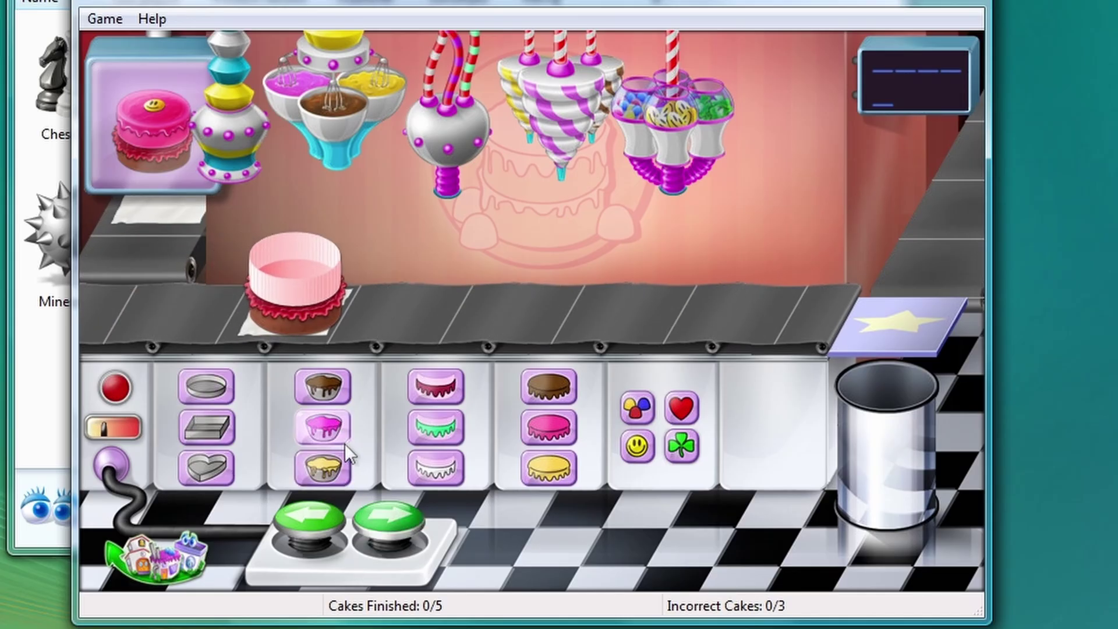
pyautogui.click(312, 417)
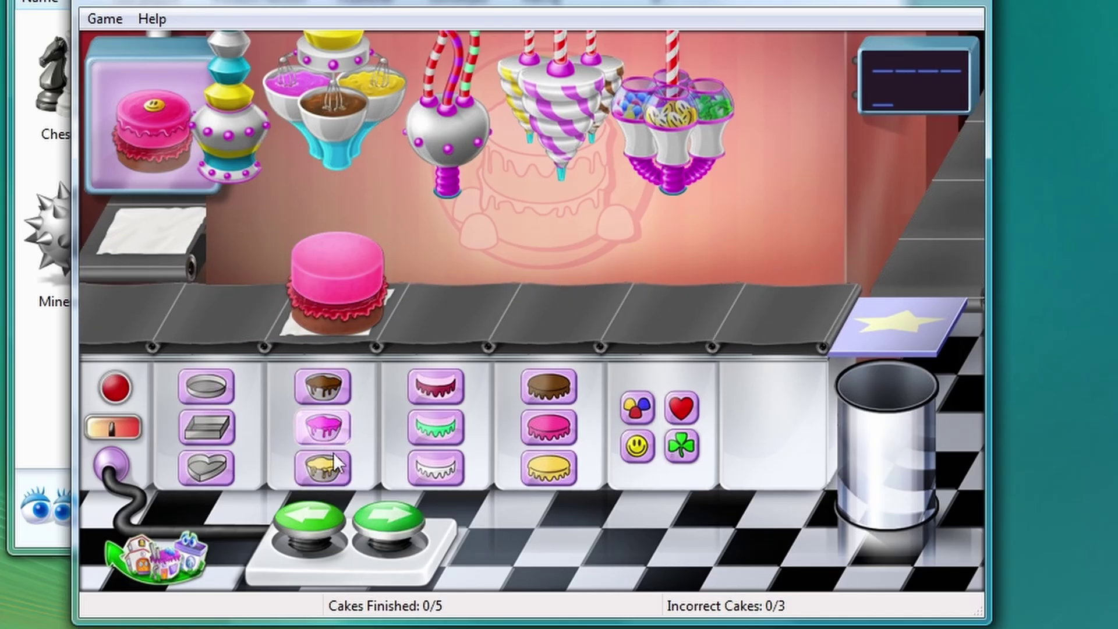
# Finish the cake with pink icing and a smiley decoration, and send it off for packing.
pyautogui.click(374, 524)
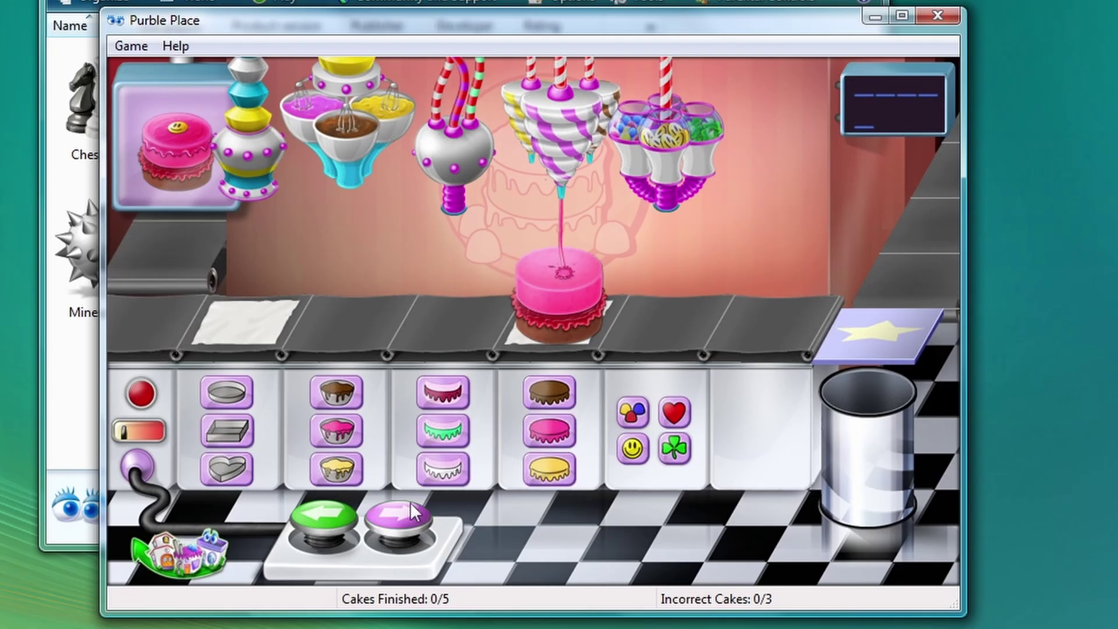
pyautogui.click(409, 502)
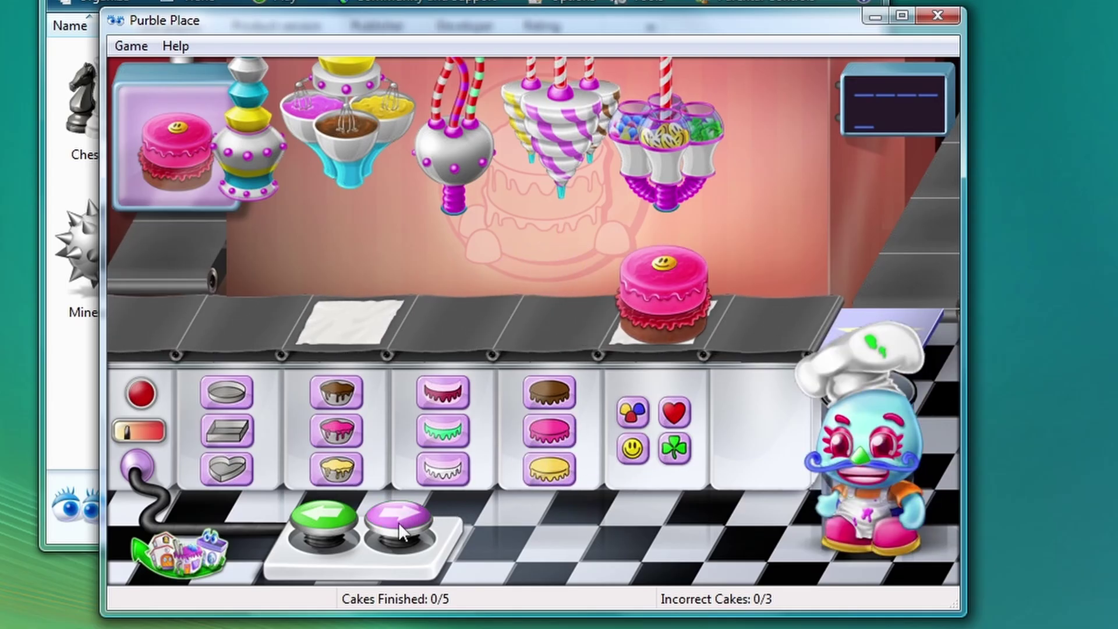
pyautogui.click(399, 524)
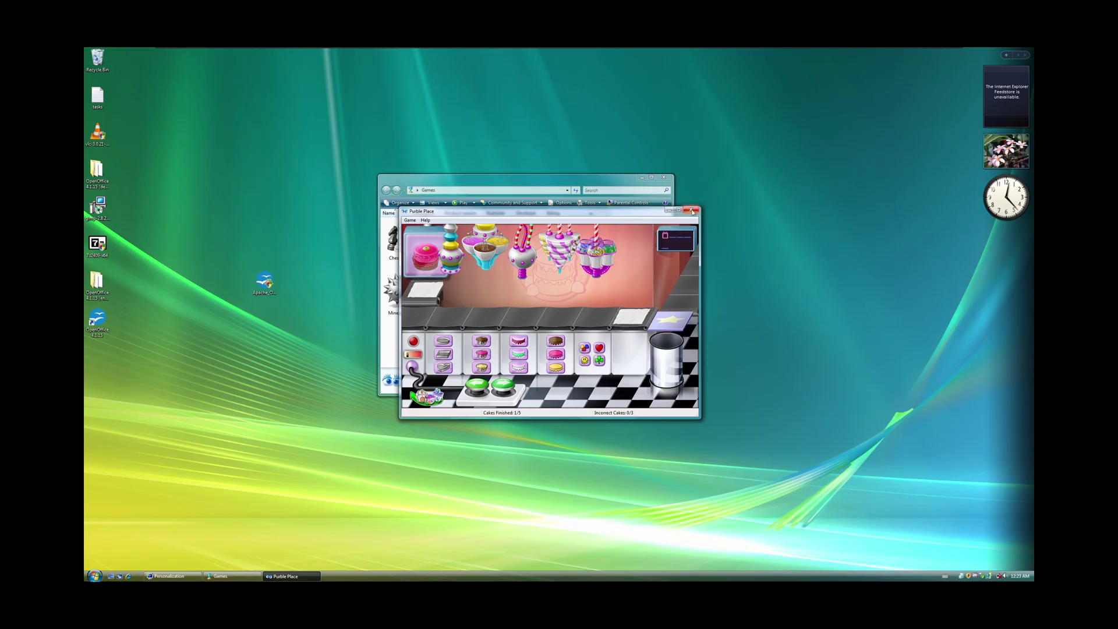
# Close Purble Place and start InkBall from the Games folder.
pyautogui.click(948, 6)
pyautogui.click(424, 316)
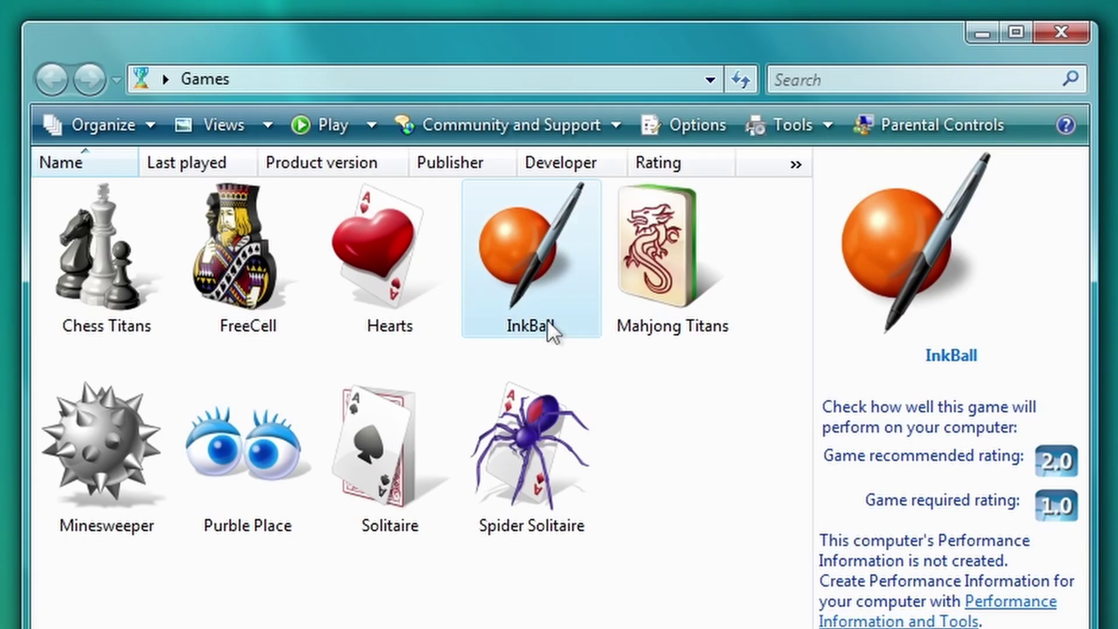
pyautogui.doubleClick(537, 296)
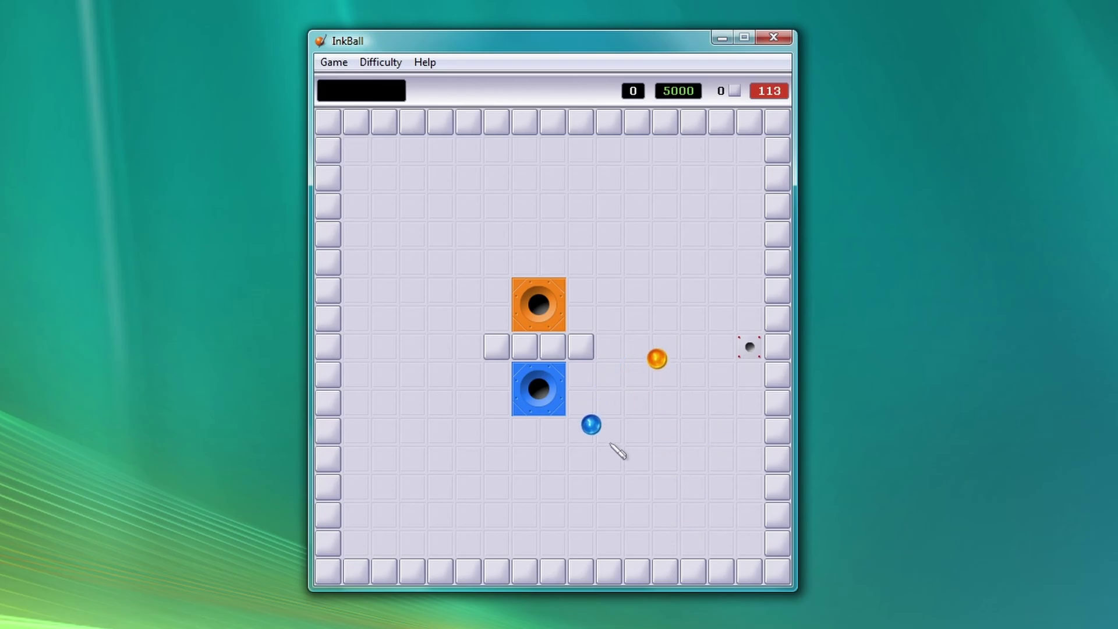
# Play InkBall by drawing ink lines that deflect the balls, including diagonals below the upper block and across the orange hole.
pyautogui.moveTo(625, 354); pyautogui.dragTo(583, 395)
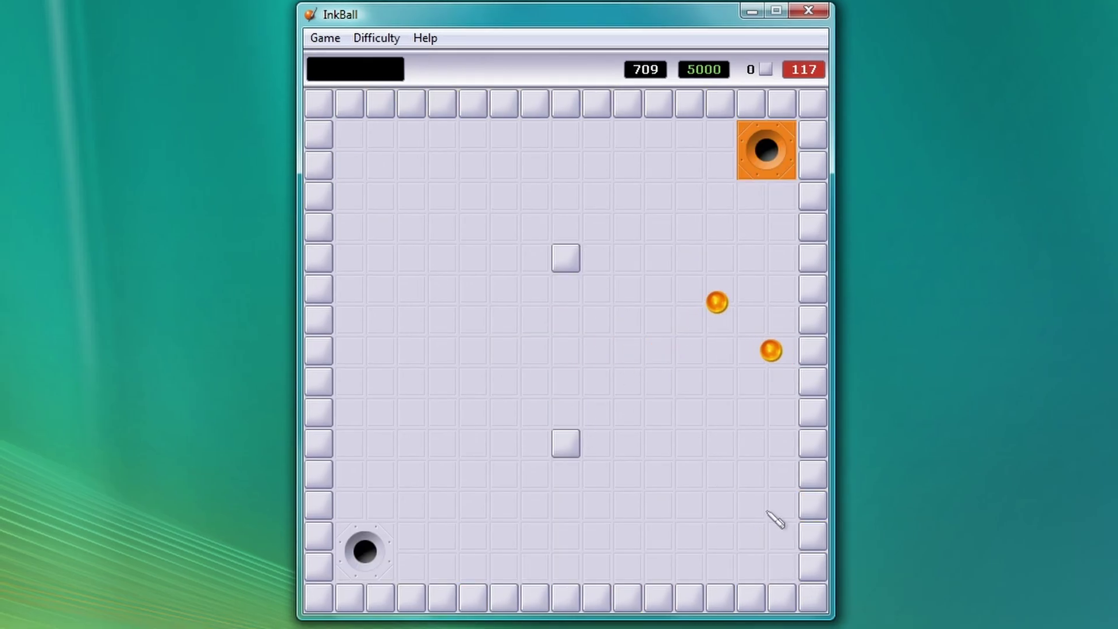
pyautogui.moveTo(638, 220); pyautogui.dragTo(669, 299)
pyautogui.moveTo(571, 266); pyautogui.dragTo(684, 372)
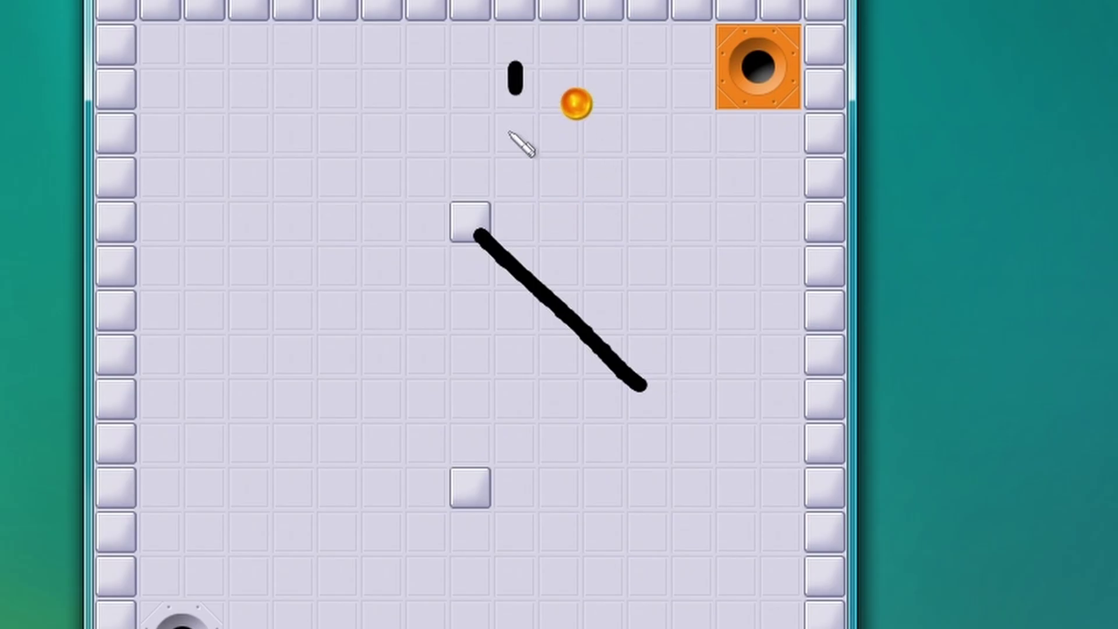
pyautogui.moveTo(505, 167); pyautogui.dragTo(508, 242)
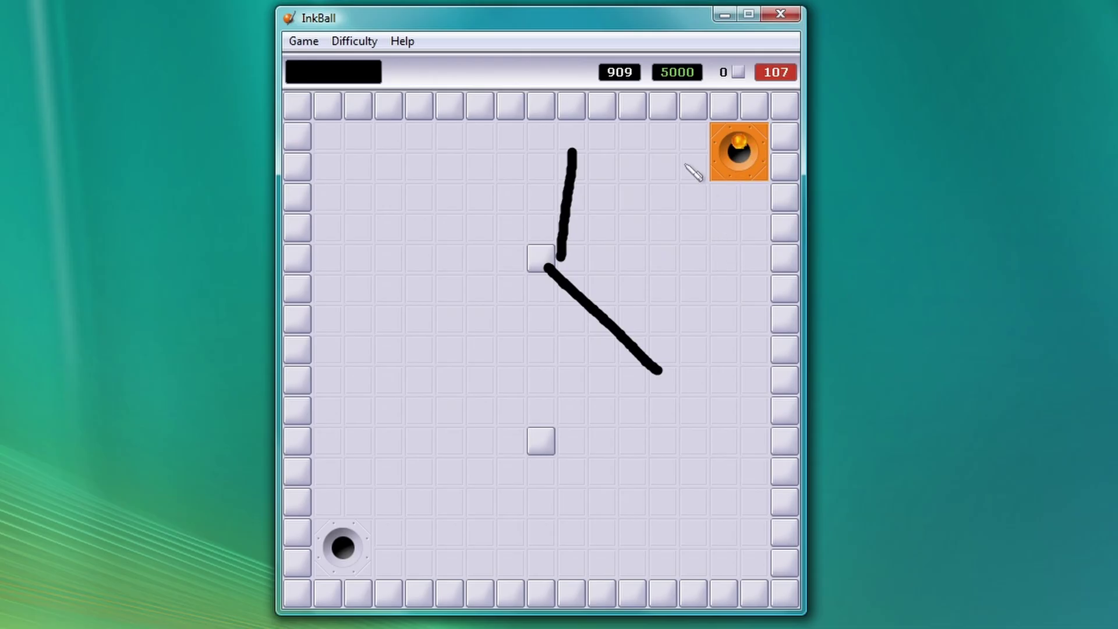
pyautogui.moveTo(688, 140); pyautogui.dragTo(773, 220)
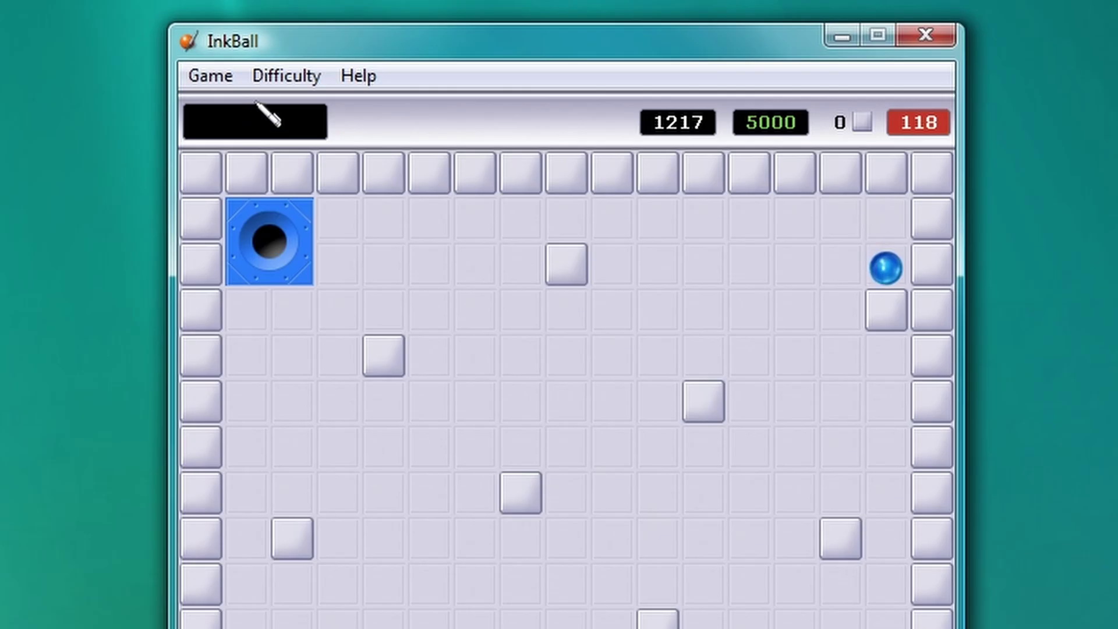
# Switch InkBall to Novice difficulty and draw ink lines that steer the green and blue balls around the centre holes.
pyautogui.click(348, 40)
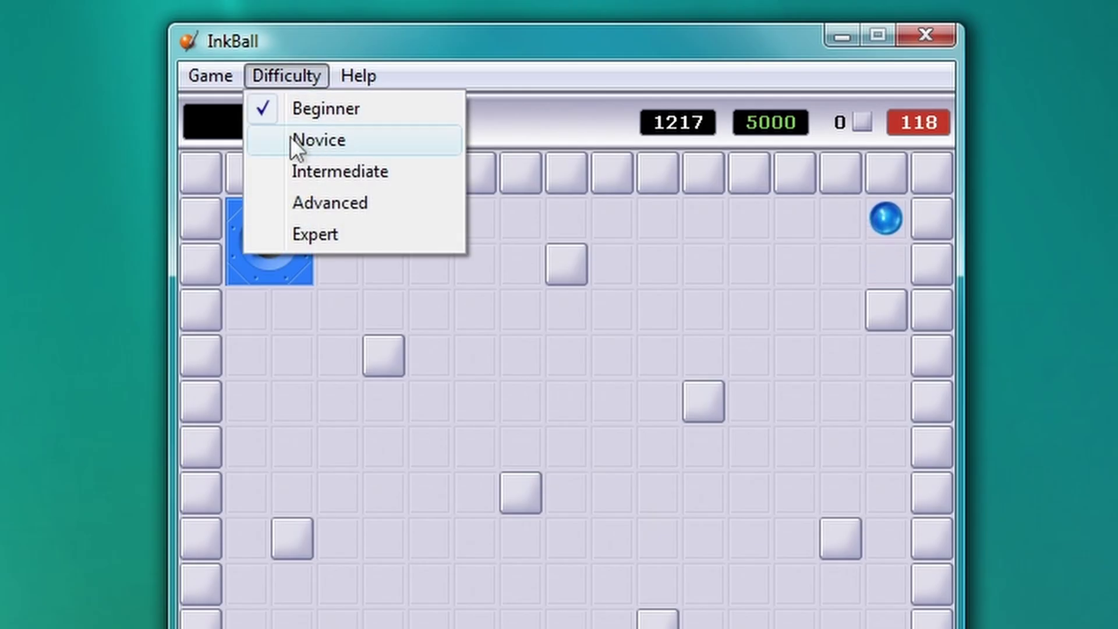
pyautogui.click(334, 141)
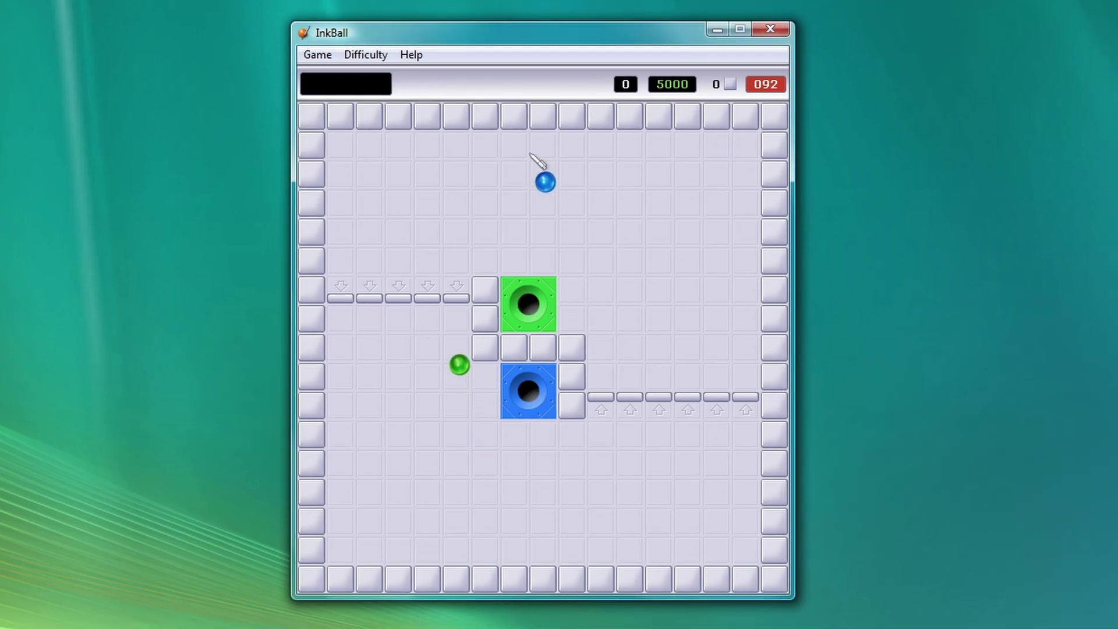
pyautogui.moveTo(314, 167); pyautogui.dragTo(465, 240)
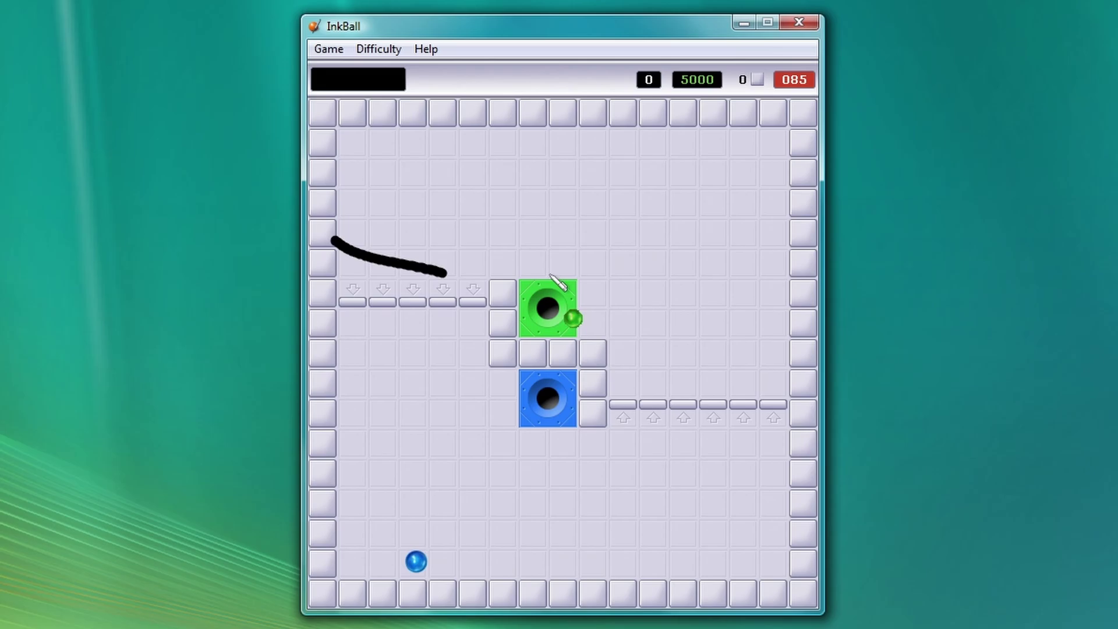
pyautogui.moveTo(500, 227); pyautogui.dragTo(573, 272)
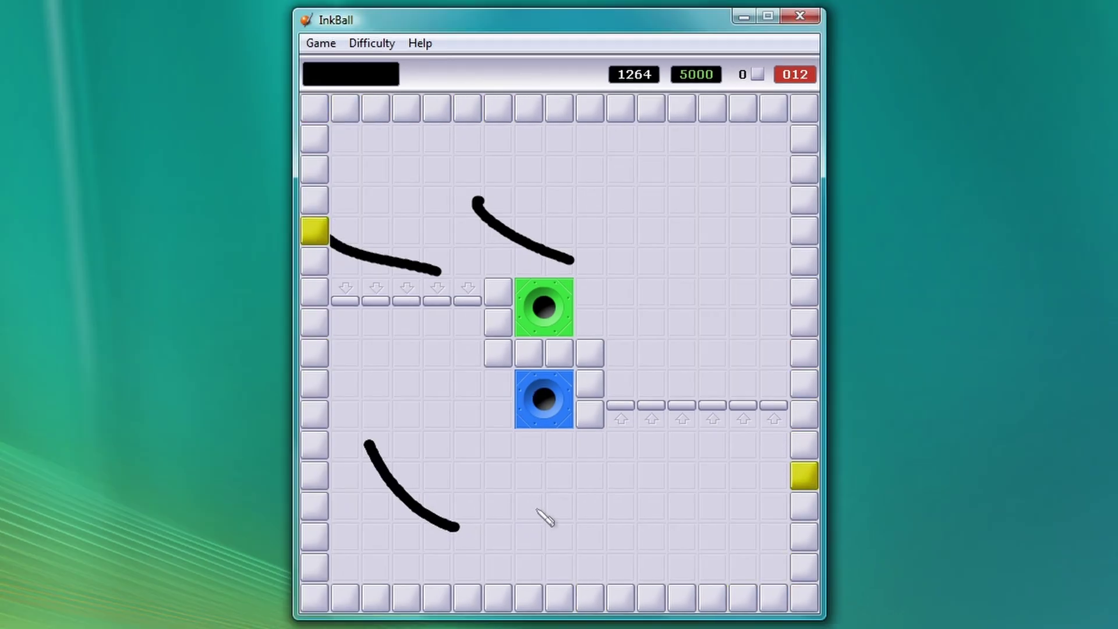
pyautogui.moveTo(700, 228); pyautogui.dragTo(731, 360)
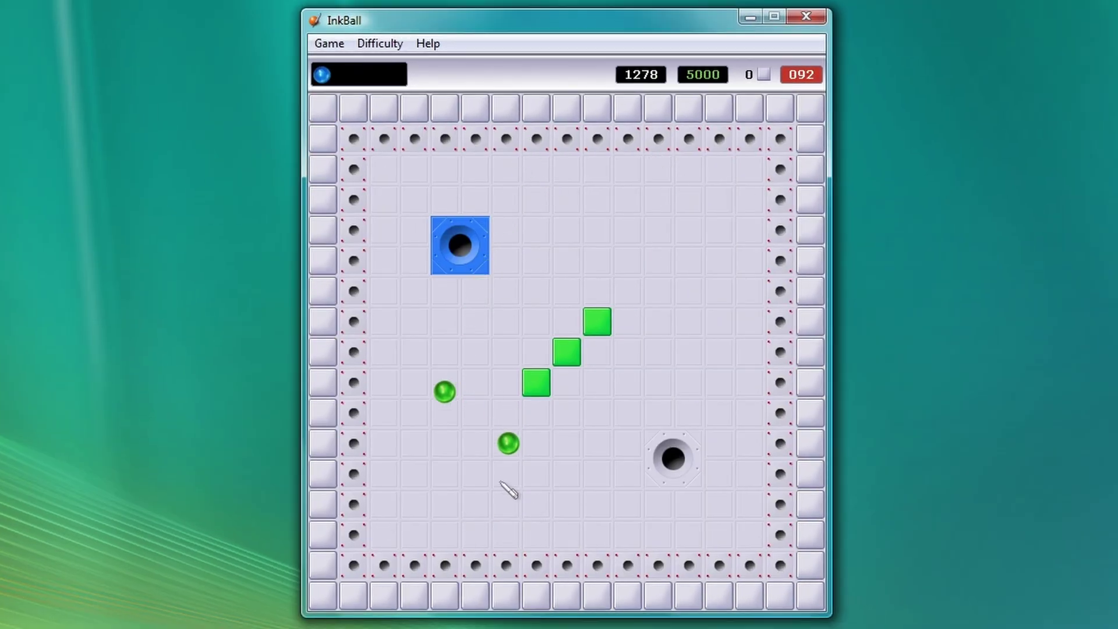
# Play the Novice board with three green blocks by drawing ink lines that deflect the green and blue balls.
pyautogui.moveTo(437, 443); pyautogui.dragTo(484, 211)
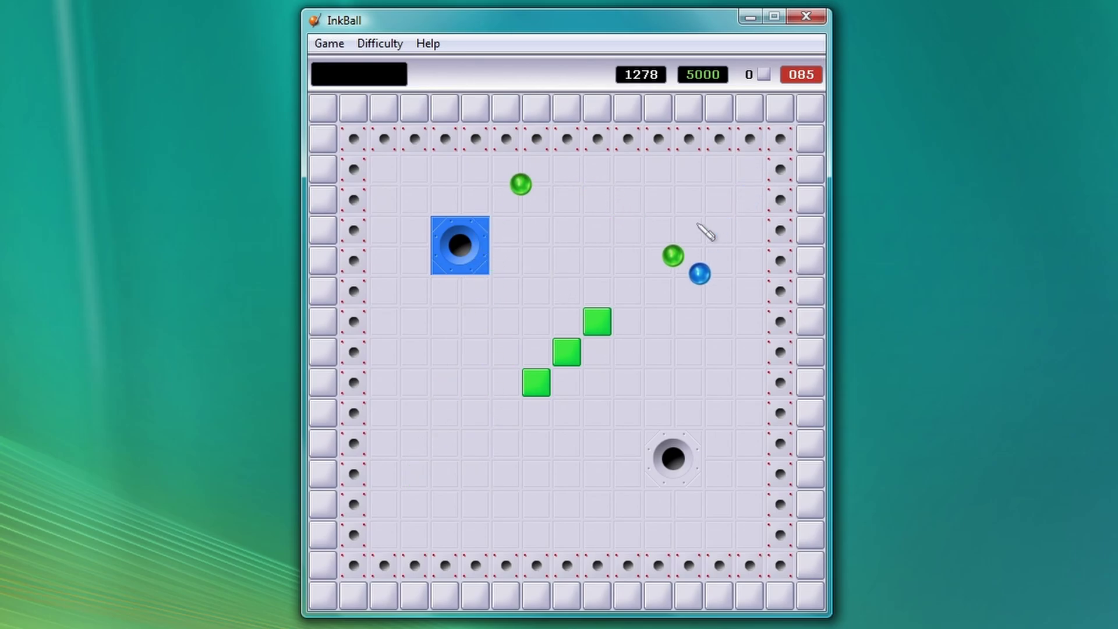
pyautogui.moveTo(606, 437); pyautogui.dragTo(784, 340)
pyautogui.moveTo(648, 225); pyautogui.dragTo(633, 413)
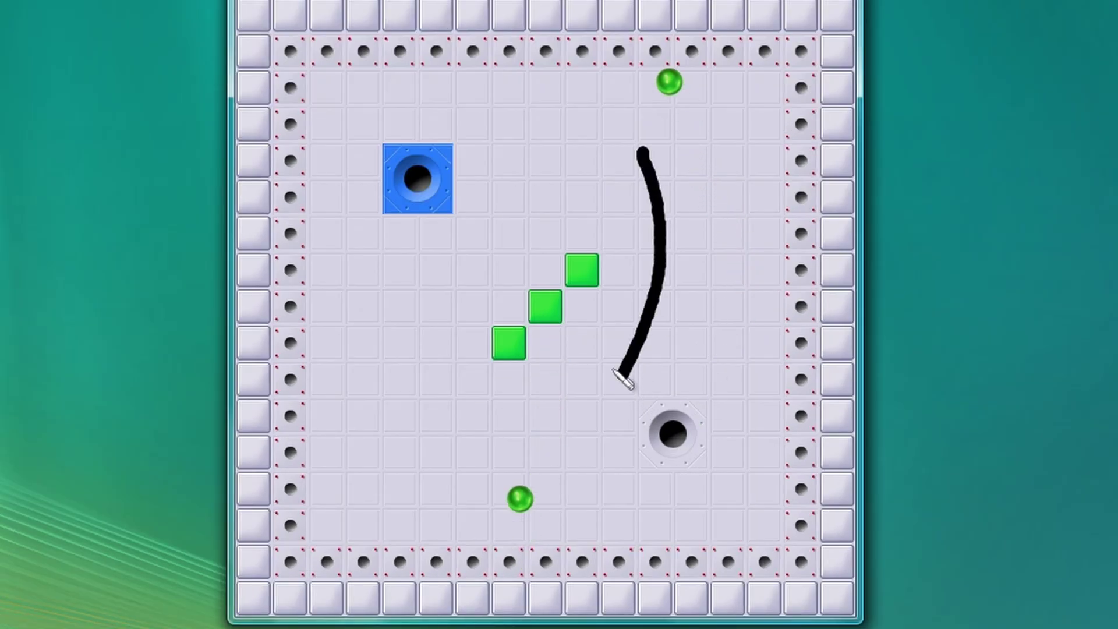
pyautogui.moveTo(501, 233); pyautogui.dragTo(406, 389)
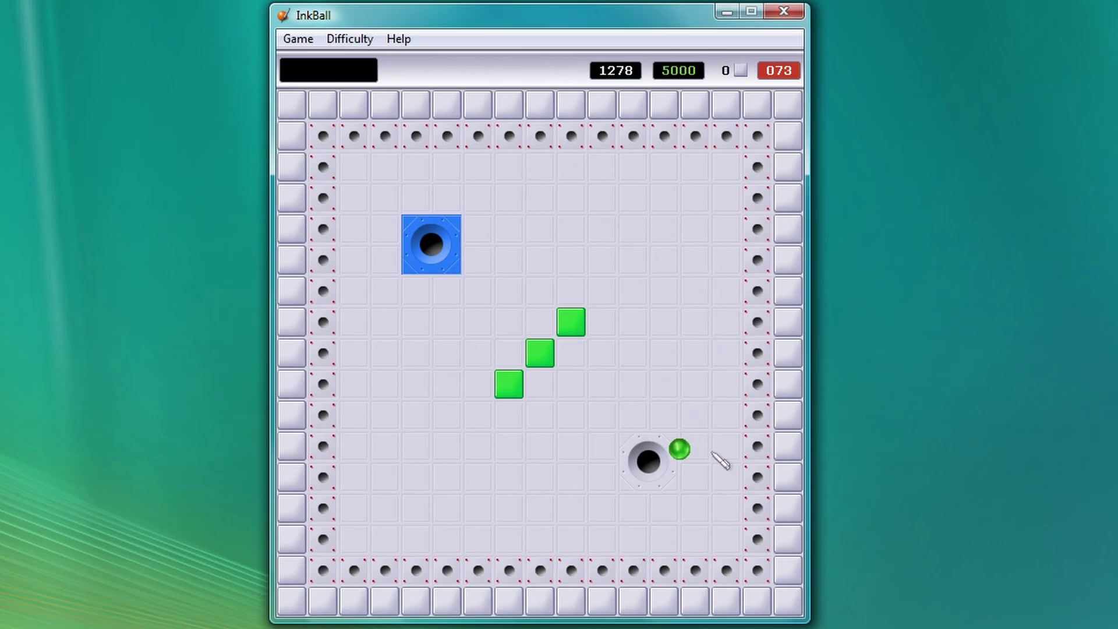
pyautogui.moveTo(618, 384); pyautogui.dragTo(455, 547)
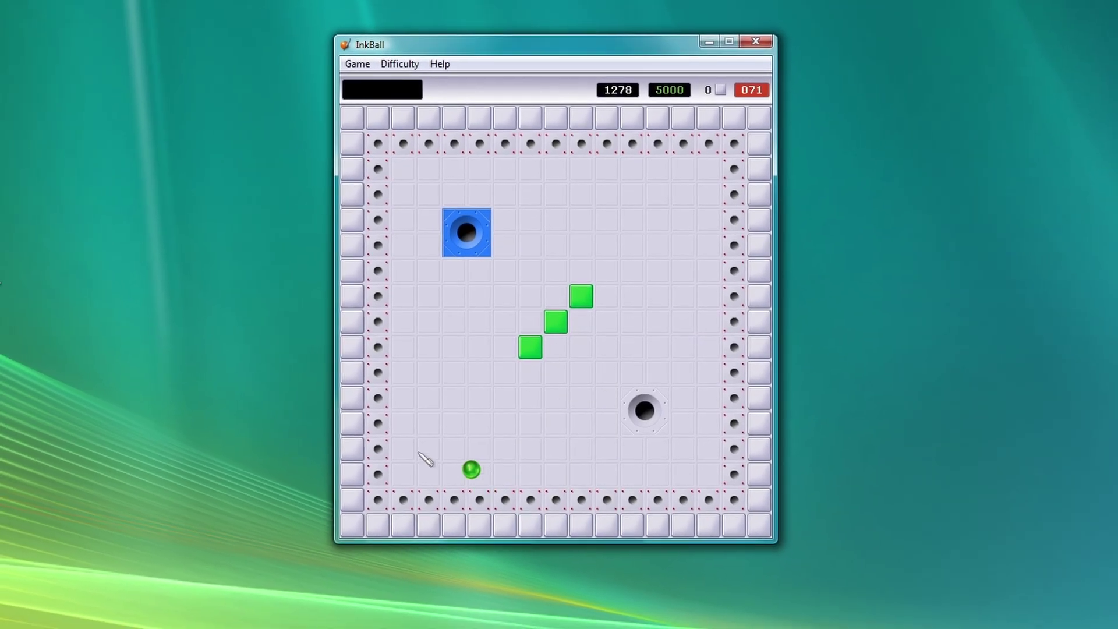
pyautogui.moveTo(419, 452); pyautogui.dragTo(434, 486)
pyautogui.moveTo(455, 359); pyautogui.dragTo(447, 385)
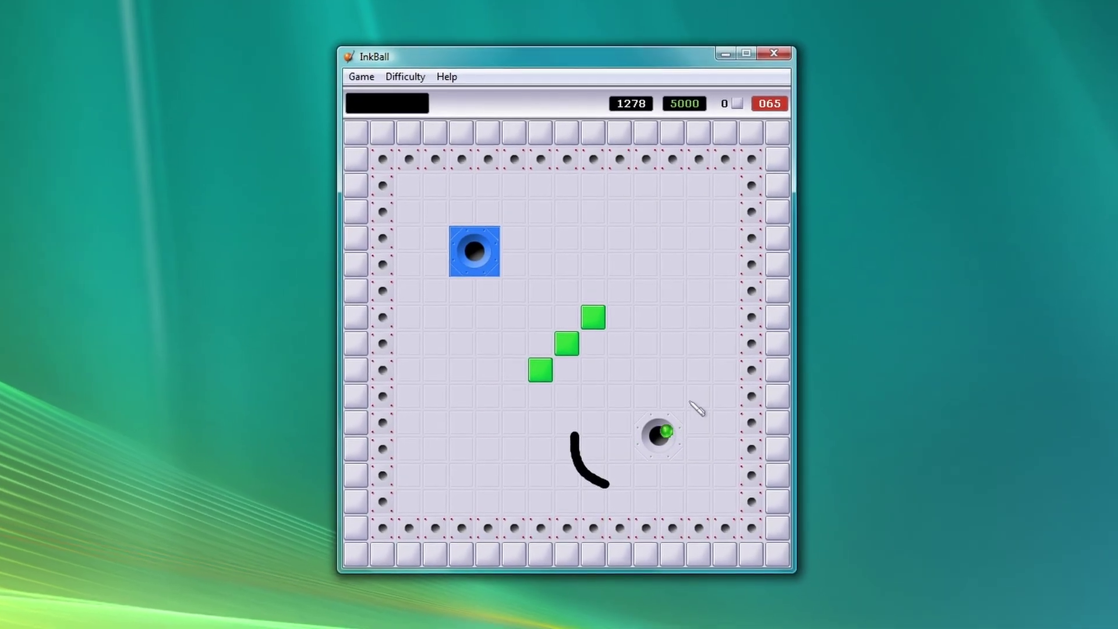
# Switch InkBall to Intermediate difficulty, play a round by drawing ink lines near the coloured holes, and close the game-over message.
pyautogui.click(394, 65)
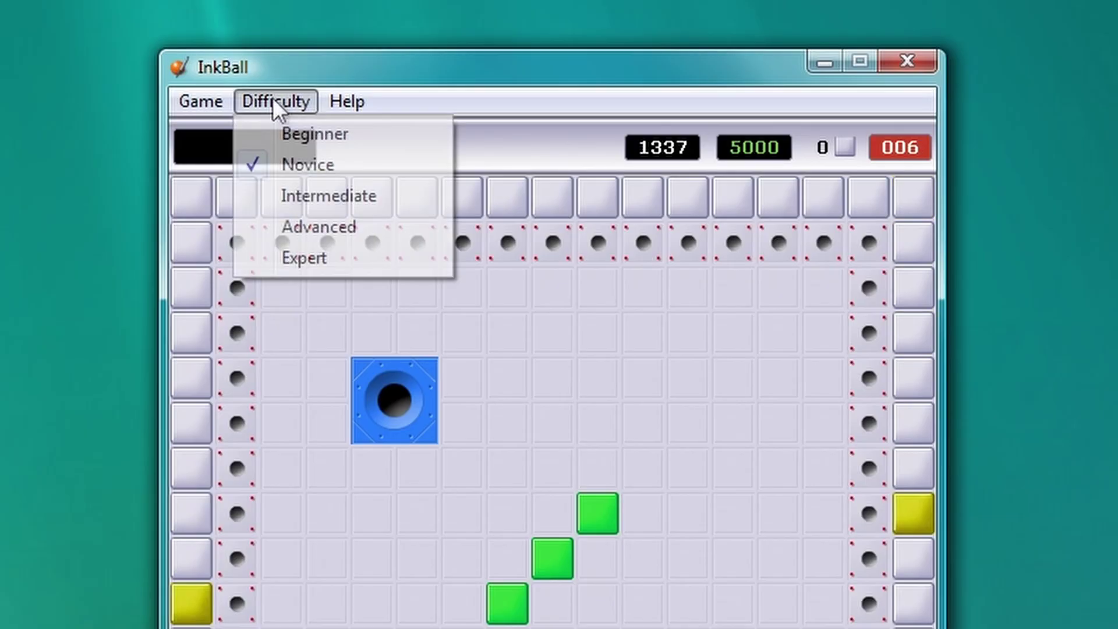
pyautogui.click(303, 197)
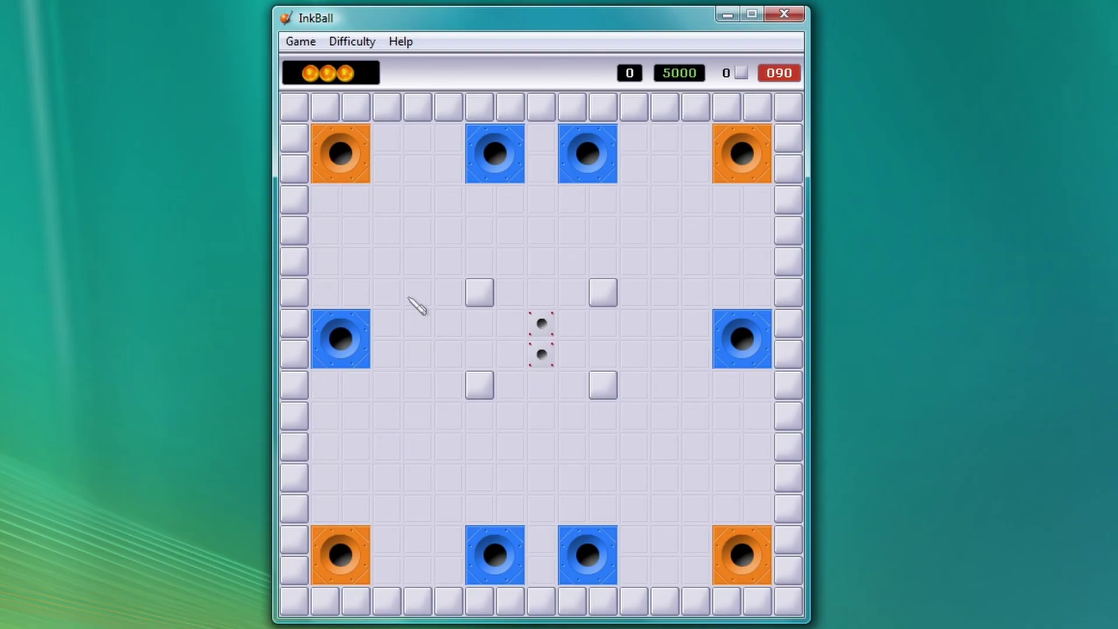
pyautogui.moveTo(424, 165); pyautogui.dragTo(336, 330)
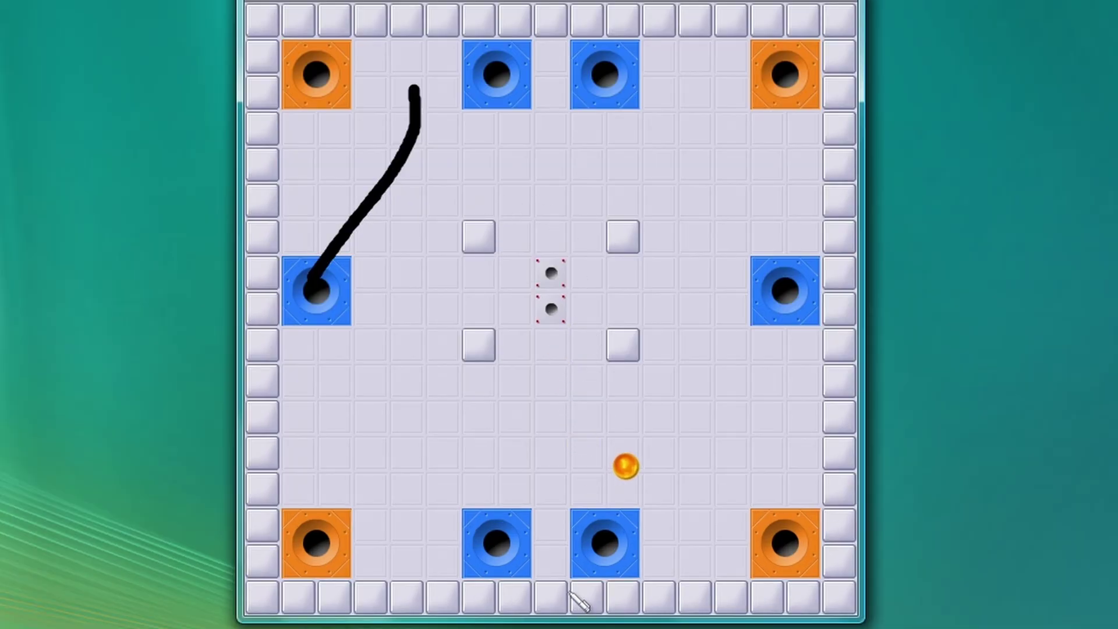
pyautogui.moveTo(675, 521); pyautogui.dragTo(636, 599)
pyautogui.moveTo(734, 389); pyautogui.dragTo(527, 486)
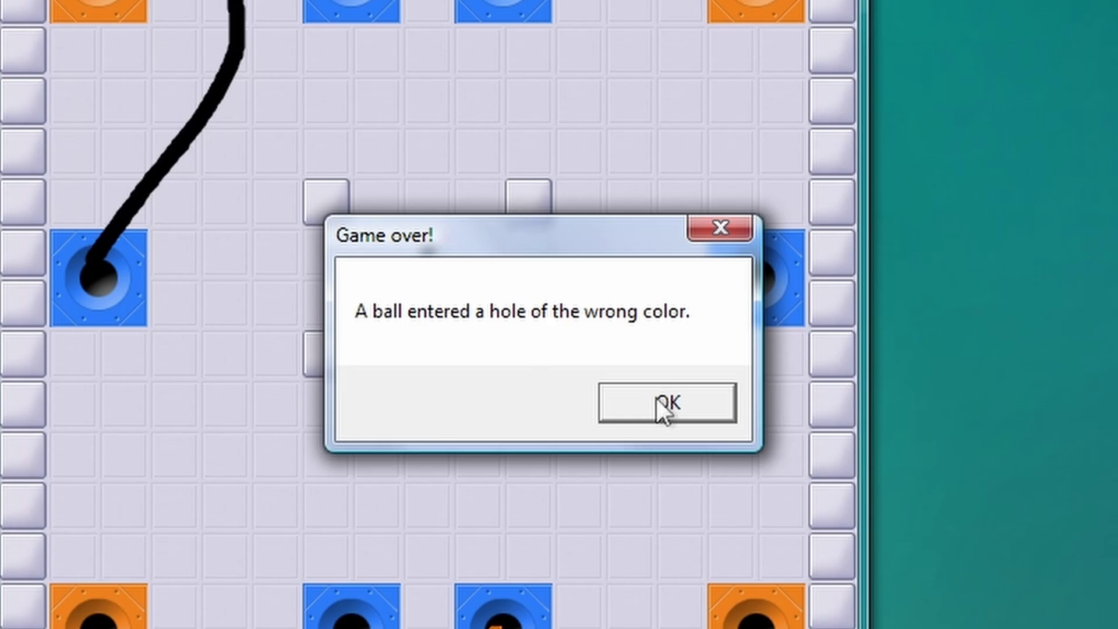
pyautogui.click(657, 398)
# Switch InkBall to Expert difficulty, draw a short ink line beside the yellow hole, and close the game-over message.
pyautogui.click(260, 125)
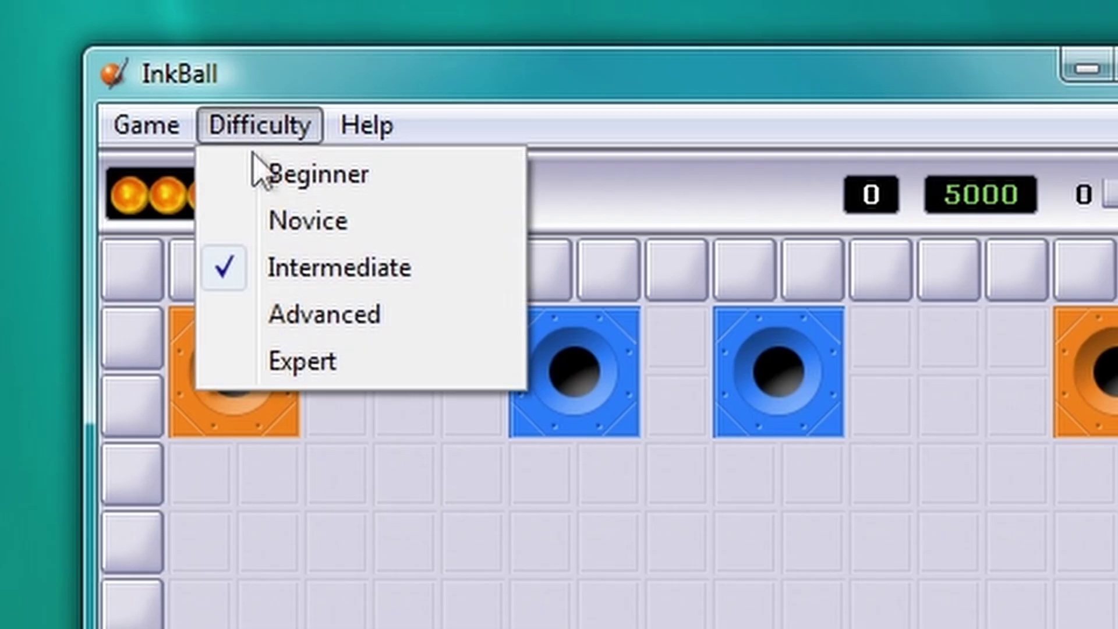
pyautogui.click(341, 366)
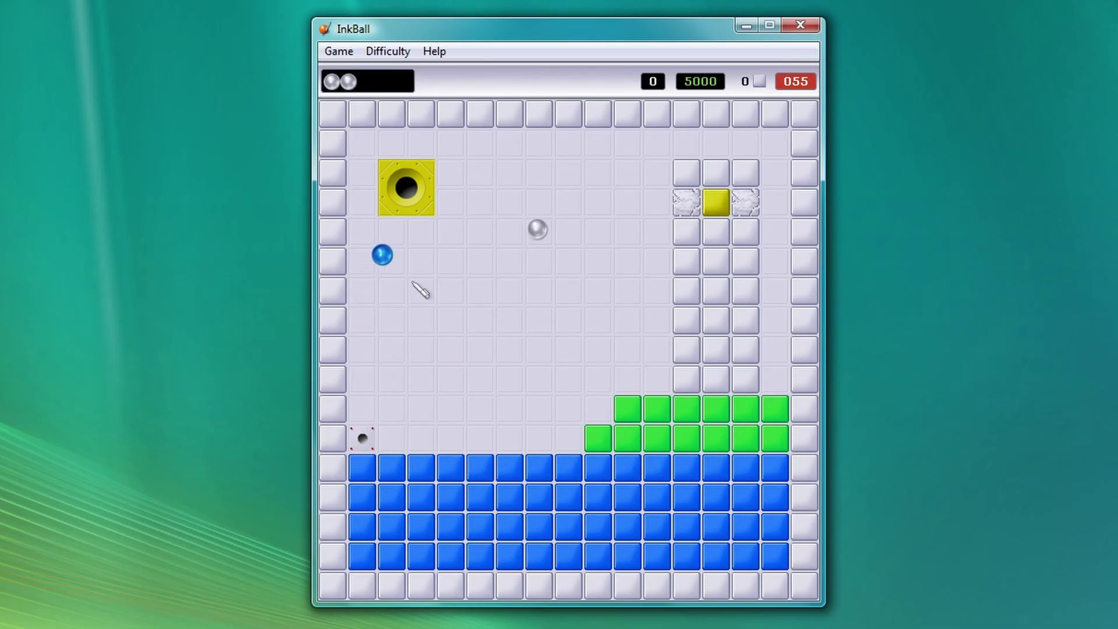
pyautogui.moveTo(434, 165); pyautogui.dragTo(461, 165)
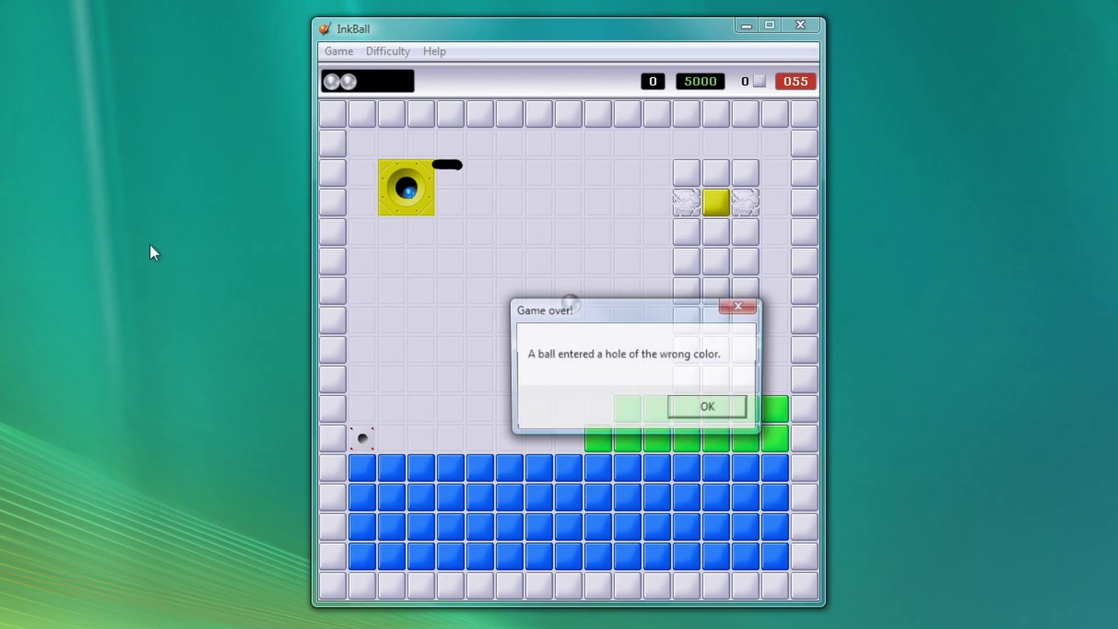
pyautogui.click(694, 407)
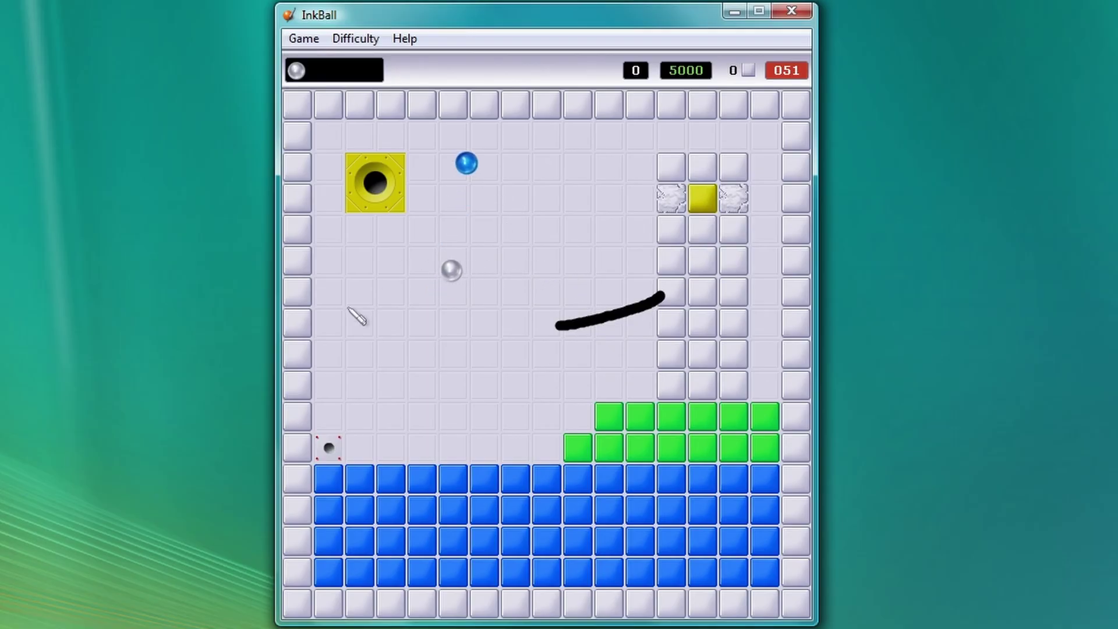
# Play another Expert round, drawing long ink lines below and beside the yellow hole to deflect the balls.
pyautogui.moveTo(478, 207); pyautogui.dragTo(377, 489)
pyautogui.moveTo(483, 234); pyautogui.dragTo(375, 384)
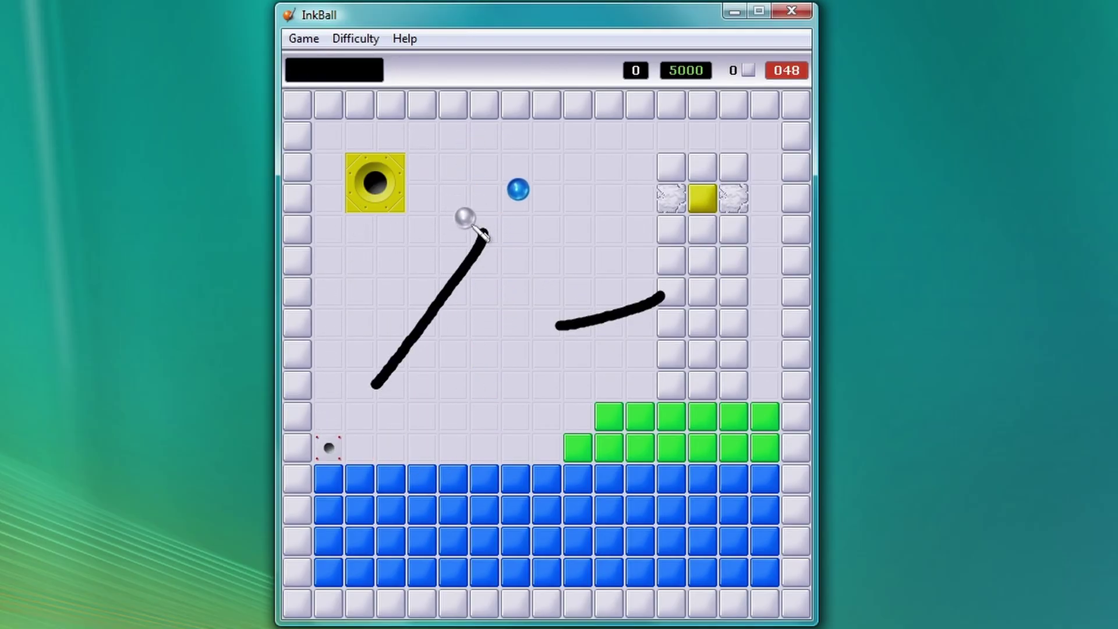
pyautogui.click(452, 218)
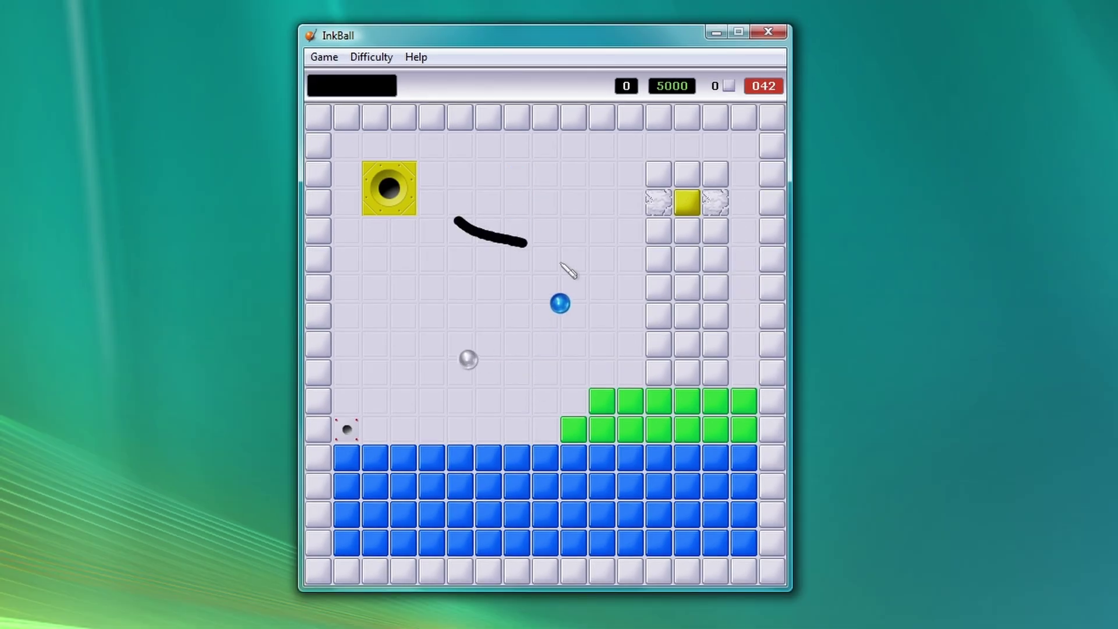
pyautogui.moveTo(486, 182); pyautogui.dragTo(611, 204)
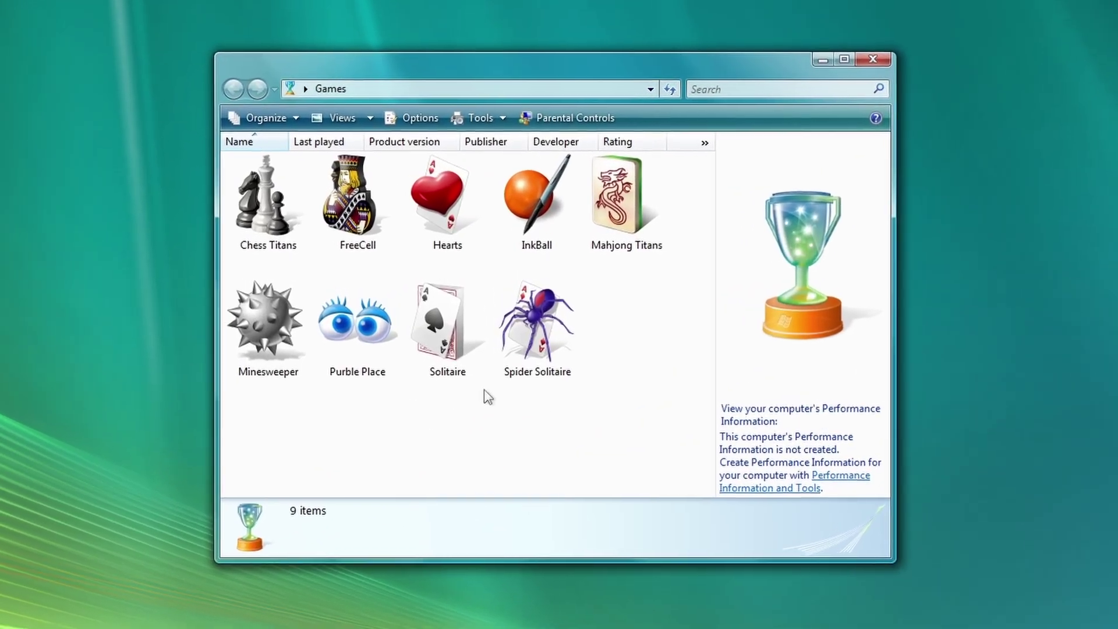
pyautogui.click(526, 230)
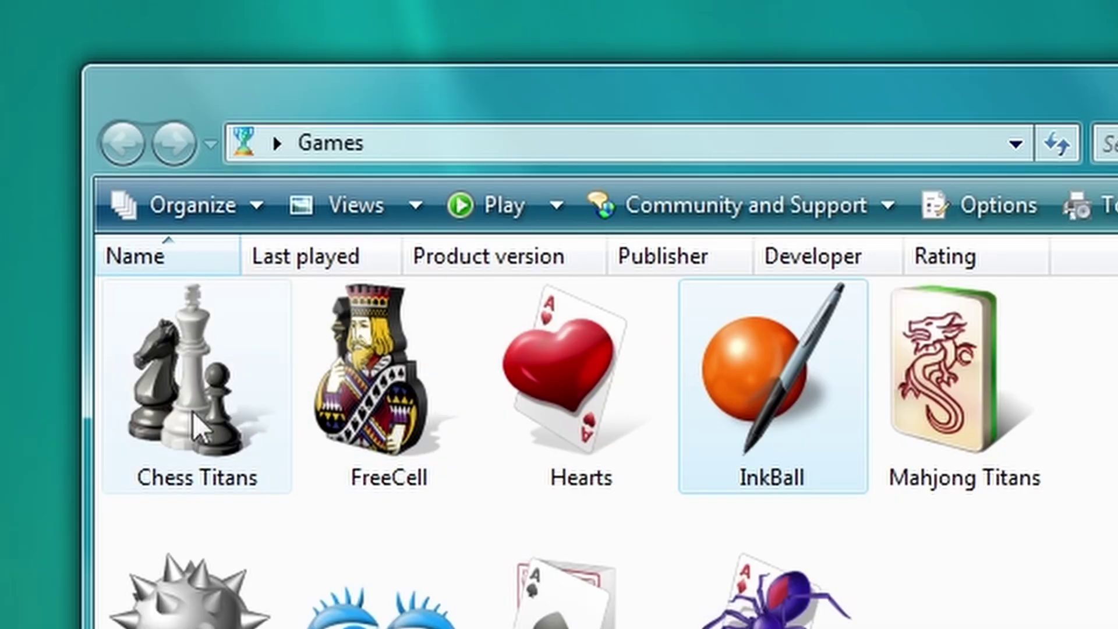
pyautogui.click(240, 202)
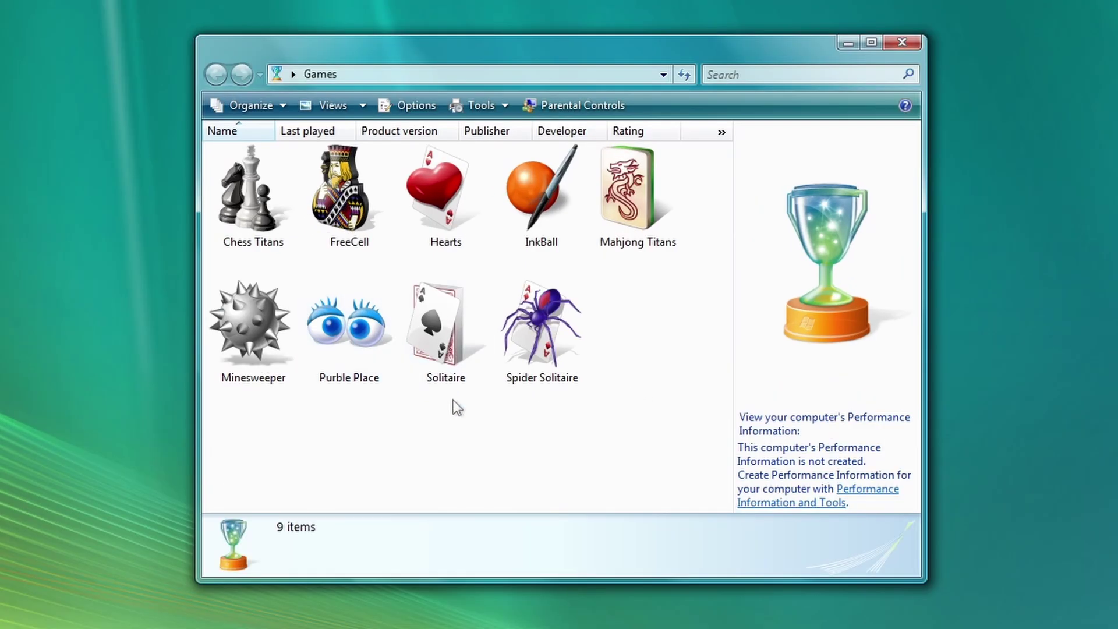
pyautogui.rightClick(566, 396)
pyautogui.click(524, 410)
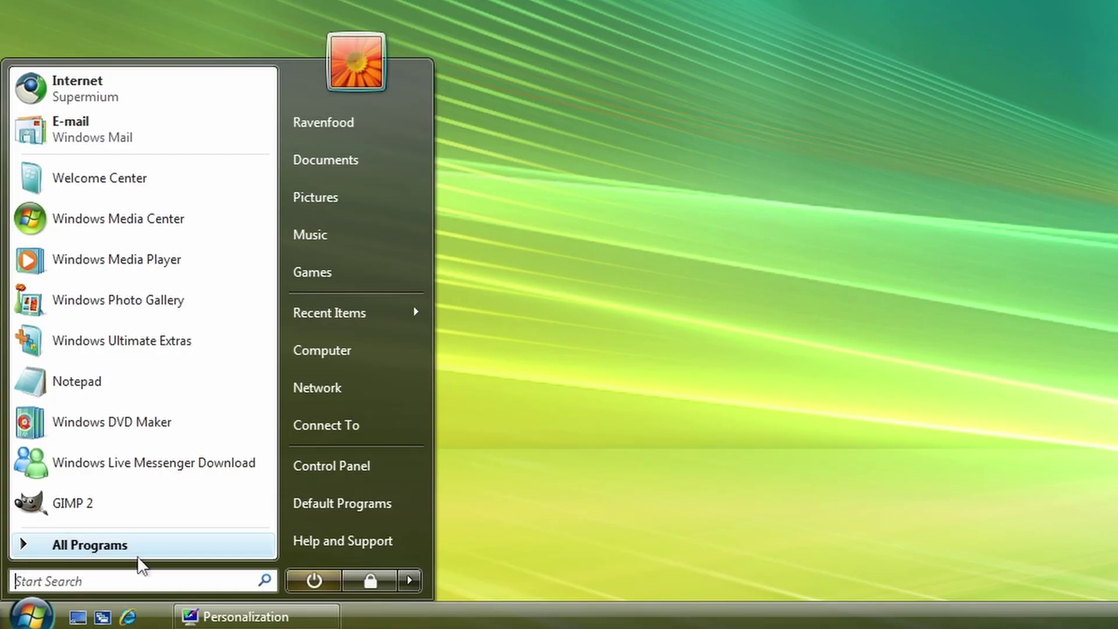
# Launch Windows Movie Maker and import the Autumn Leaves picture from the Sample Pictures folder.
pyautogui.click(138, 553)
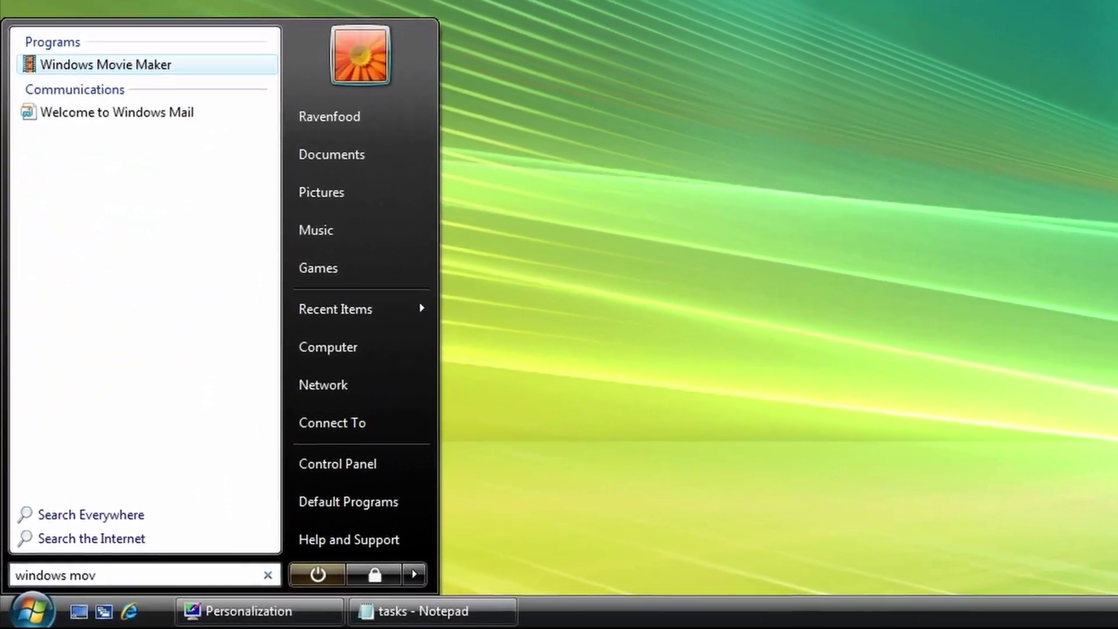
pyautogui.press('Return')
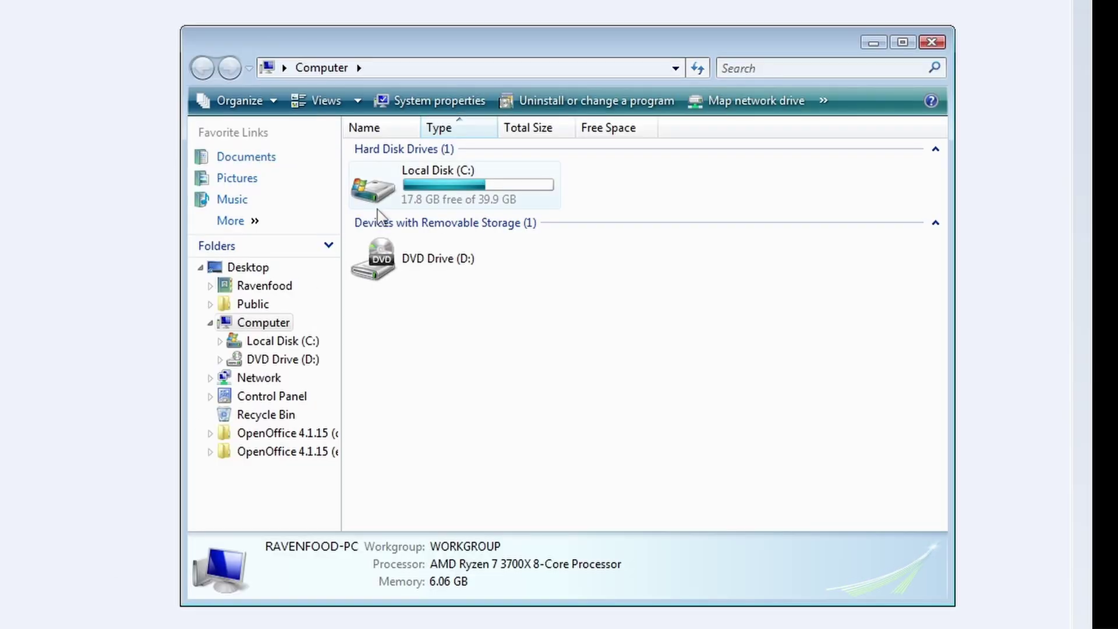
pyautogui.doubleClick(378, 195)
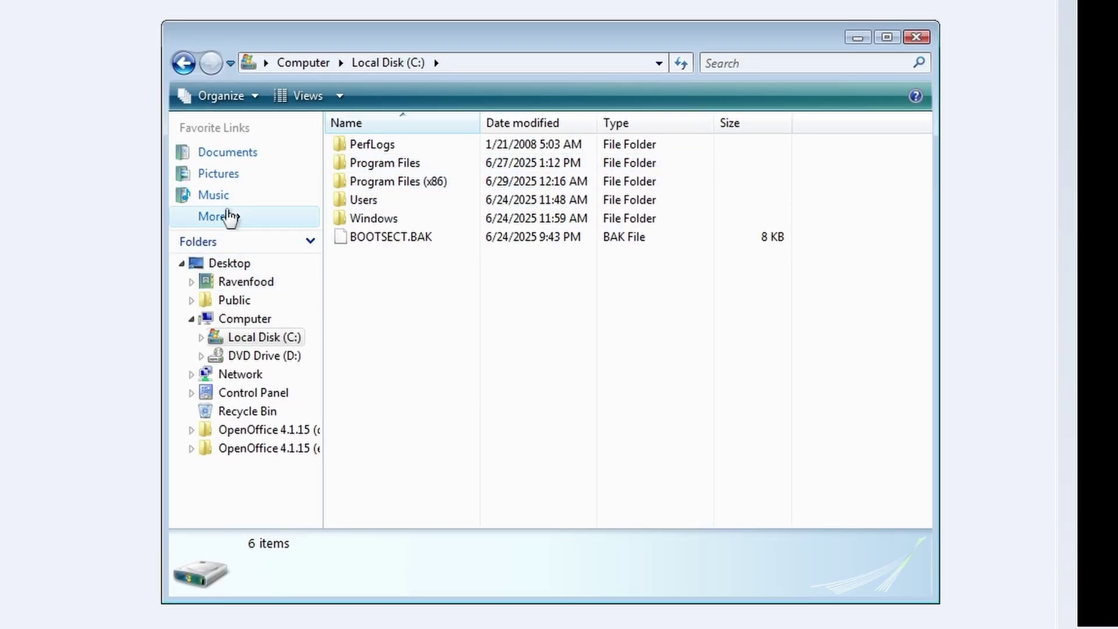
pyautogui.click(218, 195)
pyautogui.click(228, 178)
pyautogui.doubleClick(382, 195)
pyautogui.moveTo(401, 198); pyautogui.dragTo(0, 279)
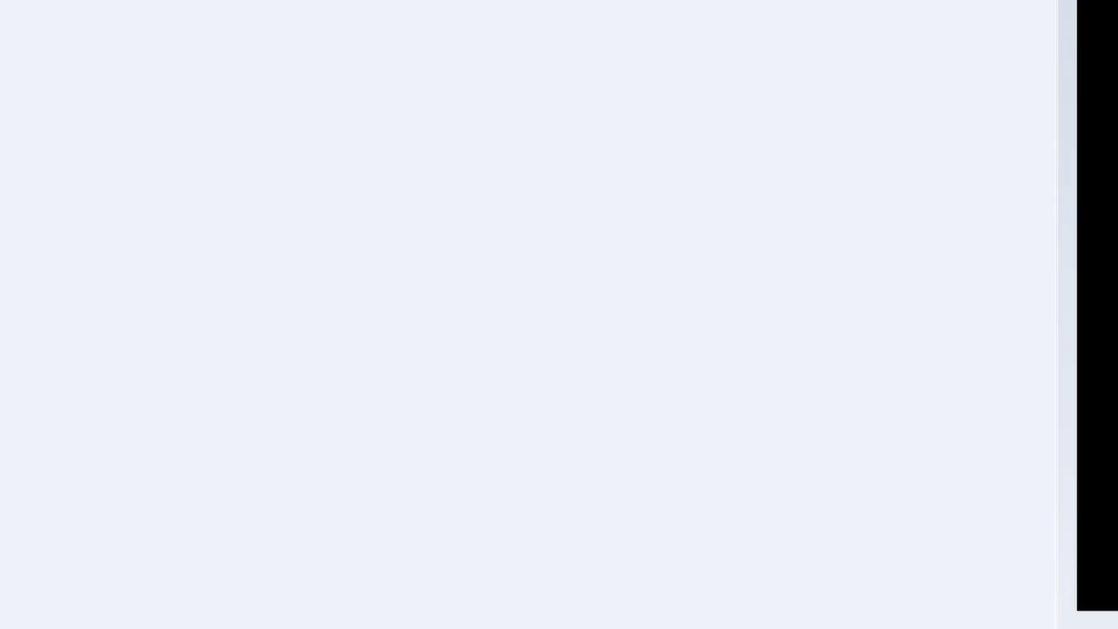
# Import all the pictures in the Sample Pictures folder into Windows Movie Maker's imported media.
pyautogui.click(163, 621)
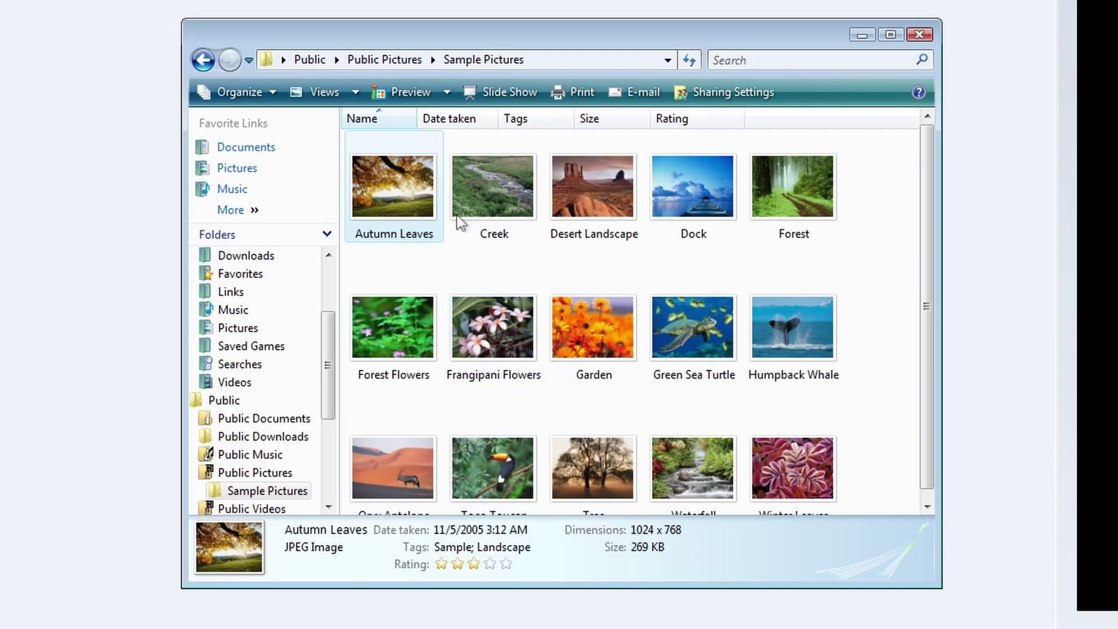
pyautogui.moveTo(512, 231); pyautogui.dragTo(139, 125)
pyautogui.click(524, 252)
pyautogui.moveTo(860, 488); pyautogui.dragTo(333, 124)
pyautogui.moveTo(333, 124); pyautogui.dragTo(332, 124)
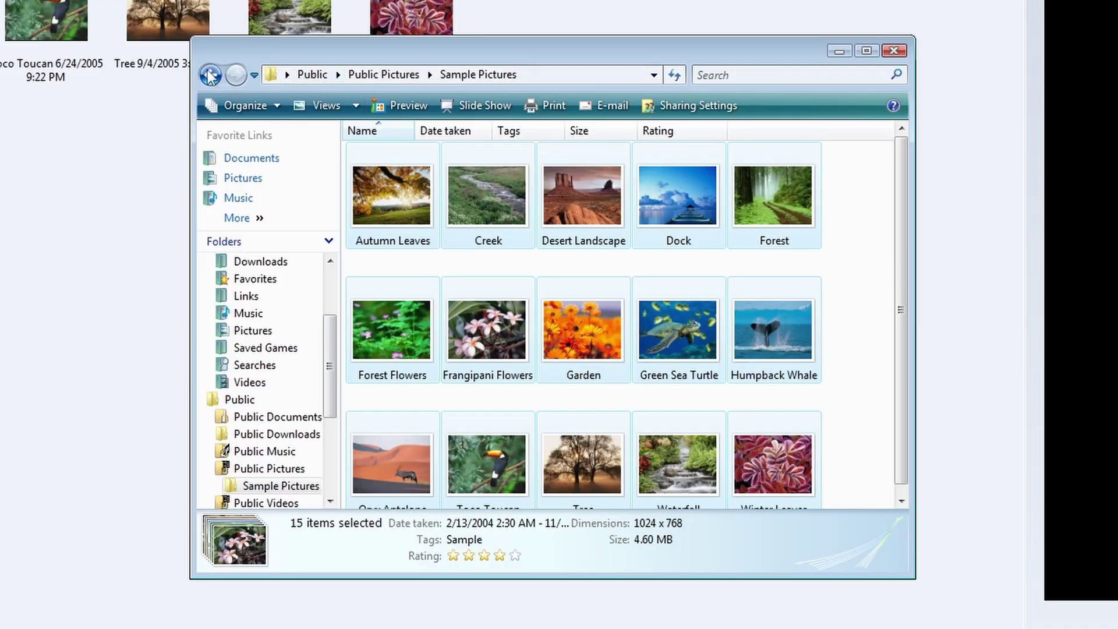
# Play the Lake sample video in Windows Media Player, and import it from Sample Videos into Windows Movie Maker.
pyautogui.click(210, 75)
pyautogui.moveTo(434, 326); pyautogui.dragTo(516, 376)
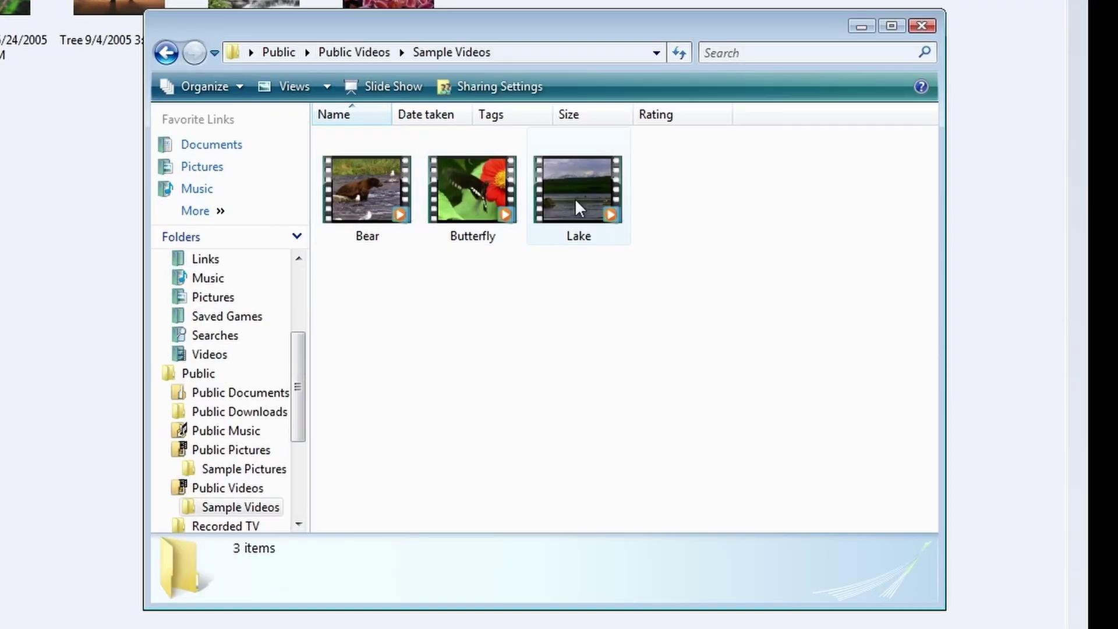
pyautogui.doubleClick(576, 201)
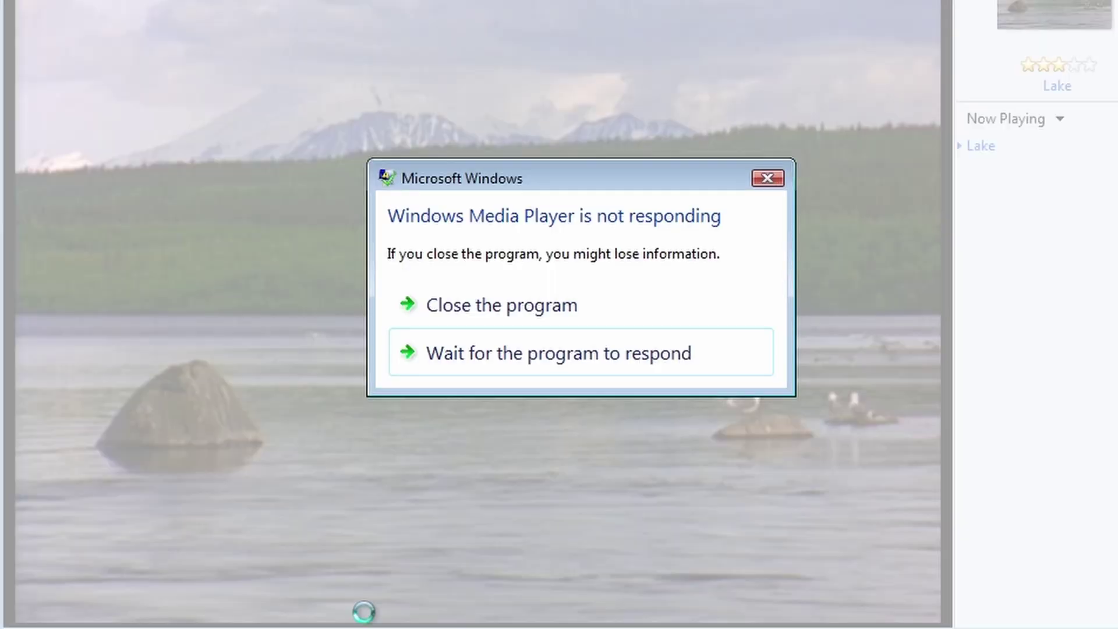
pyautogui.click(550, 292)
pyautogui.moveTo(502, 243); pyautogui.dragTo(273, 286)
pyautogui.moveTo(199, 302); pyautogui.dragTo(201, 304)
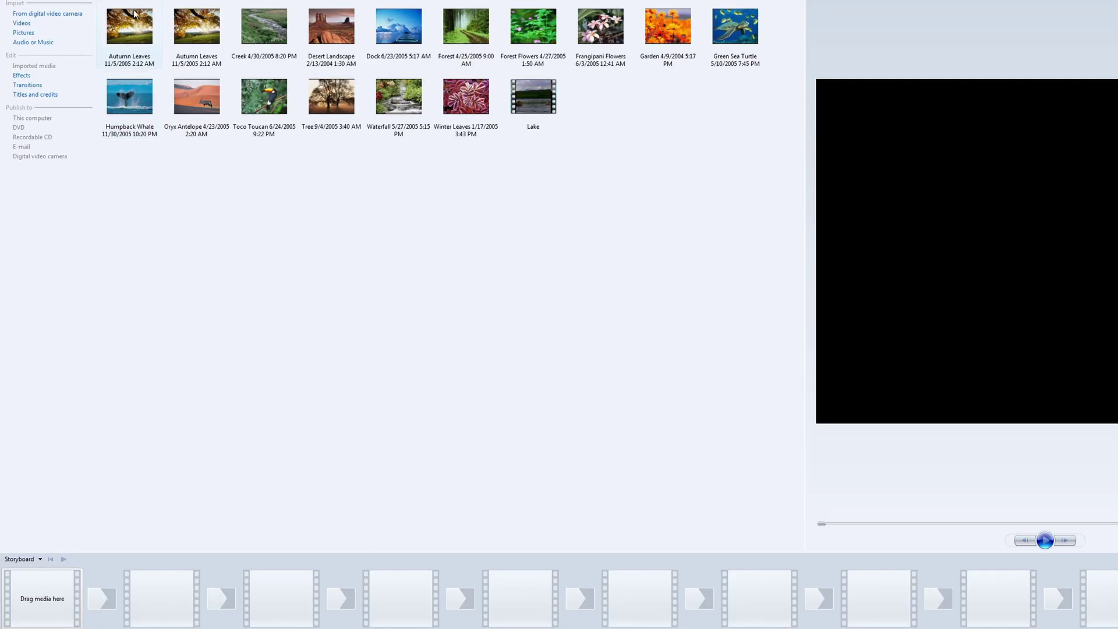
# Place the Autumn Leaves picture in the first storyboard frame and the Lake video in the second.
pyautogui.moveTo(128, 26); pyautogui.dragTo(38, 586)
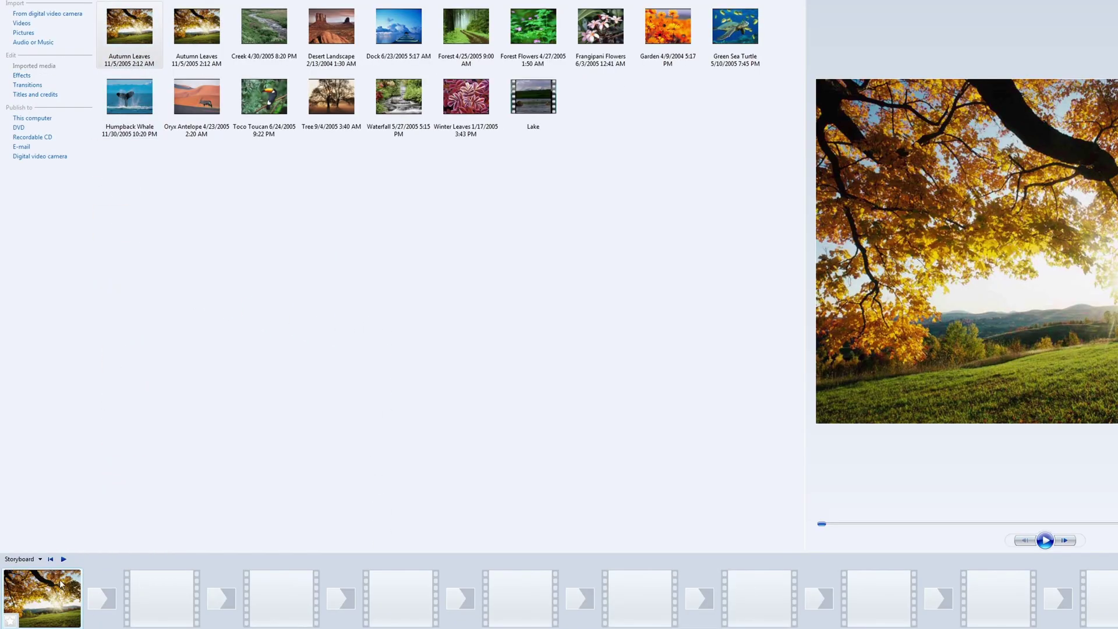
pyautogui.moveTo(537, 96); pyautogui.dragTo(166, 582)
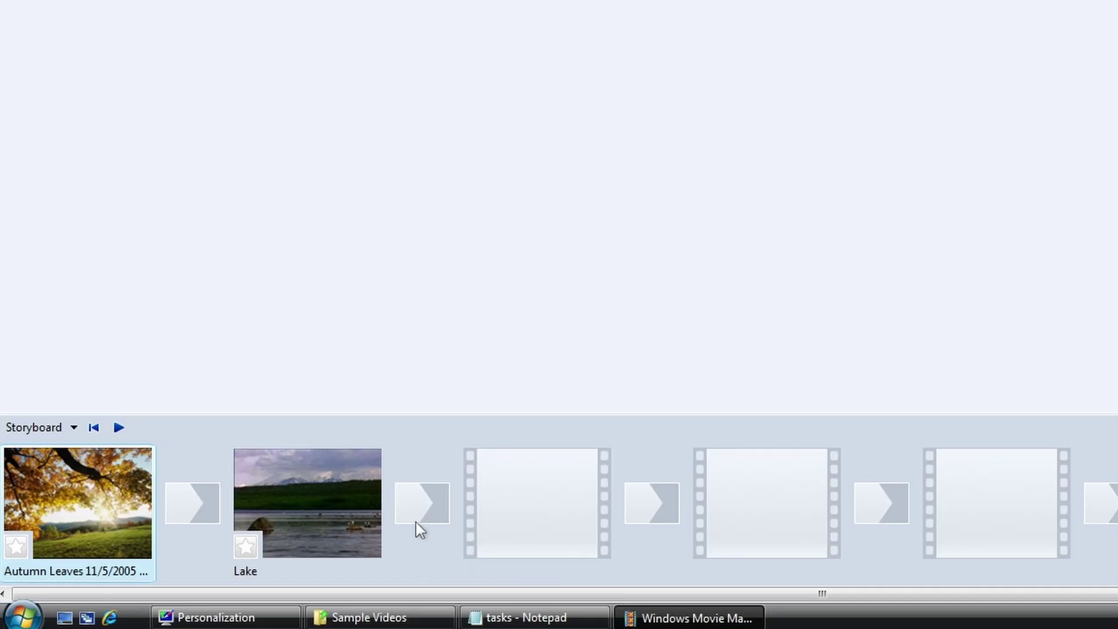
# Remove the Lake clip from the storyboard, and close the unresponsive Windows Movie Maker.
pyautogui.click(209, 536)
pyautogui.rightClick(209, 535)
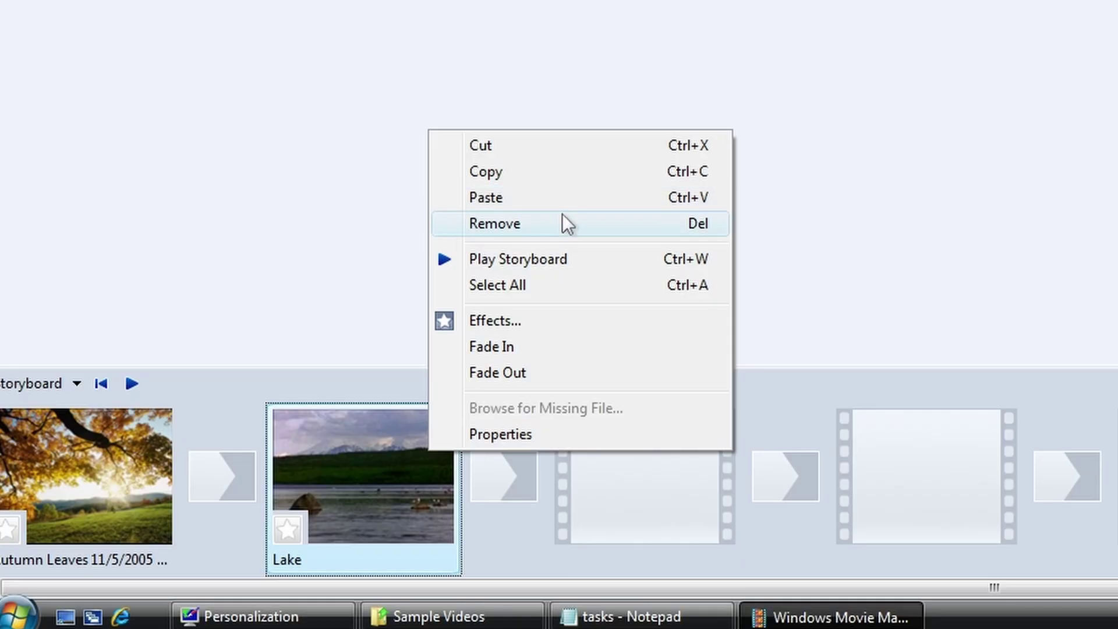
pyautogui.click(469, 297)
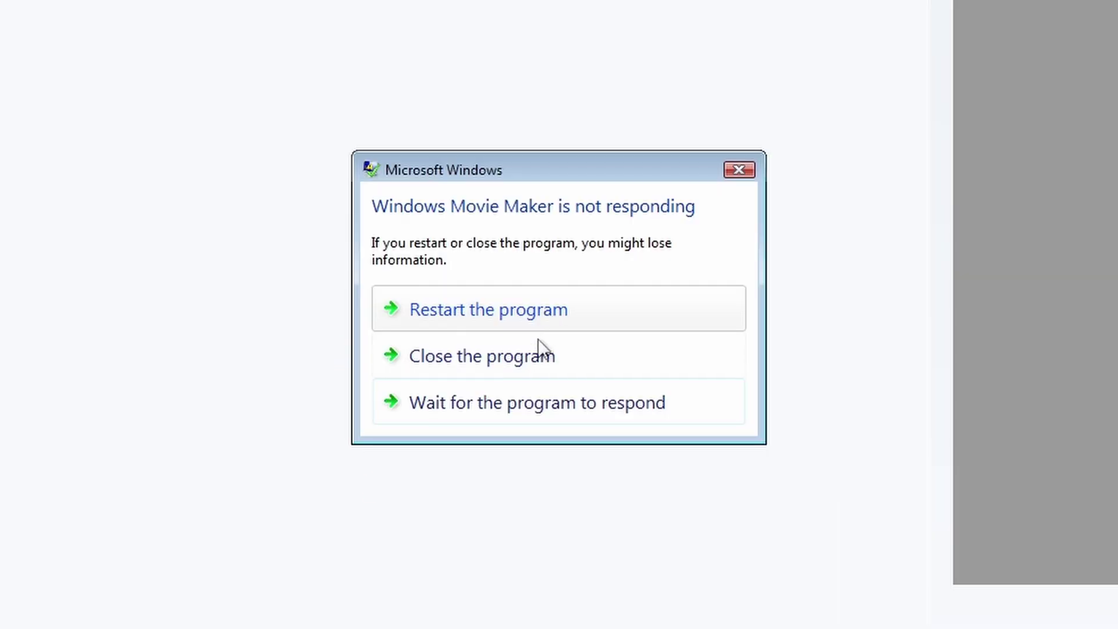
pyautogui.click(539, 352)
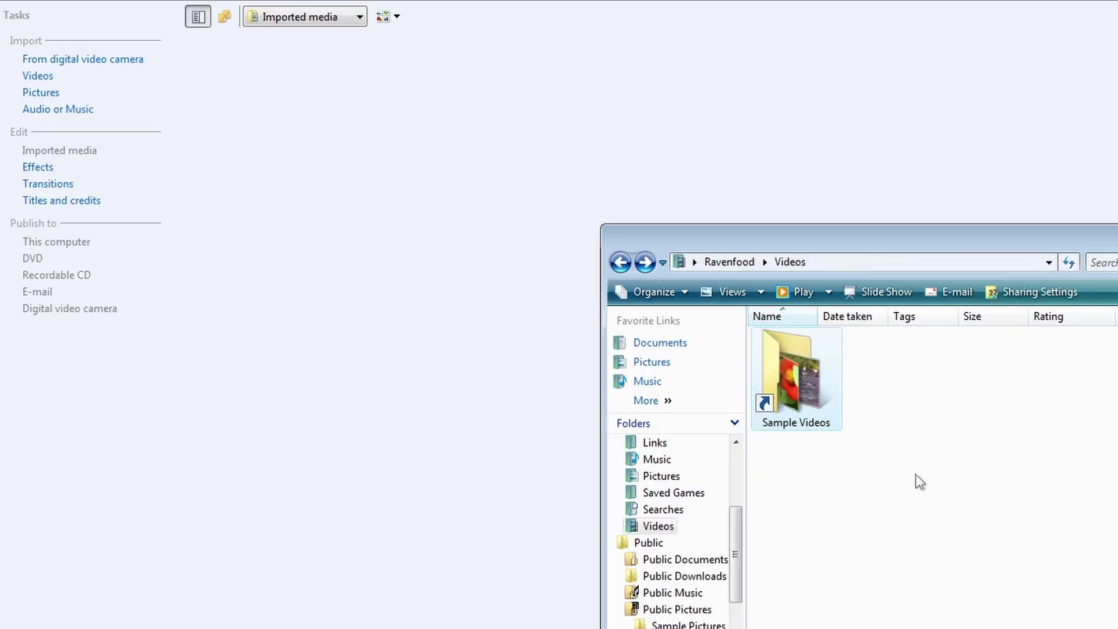
# Cancel the problem report for the unresponsive Windows Movie Maker, and apply the Blur effect to the Autumn Leaves storyboard picture.
pyautogui.doubleClick(774, 424)
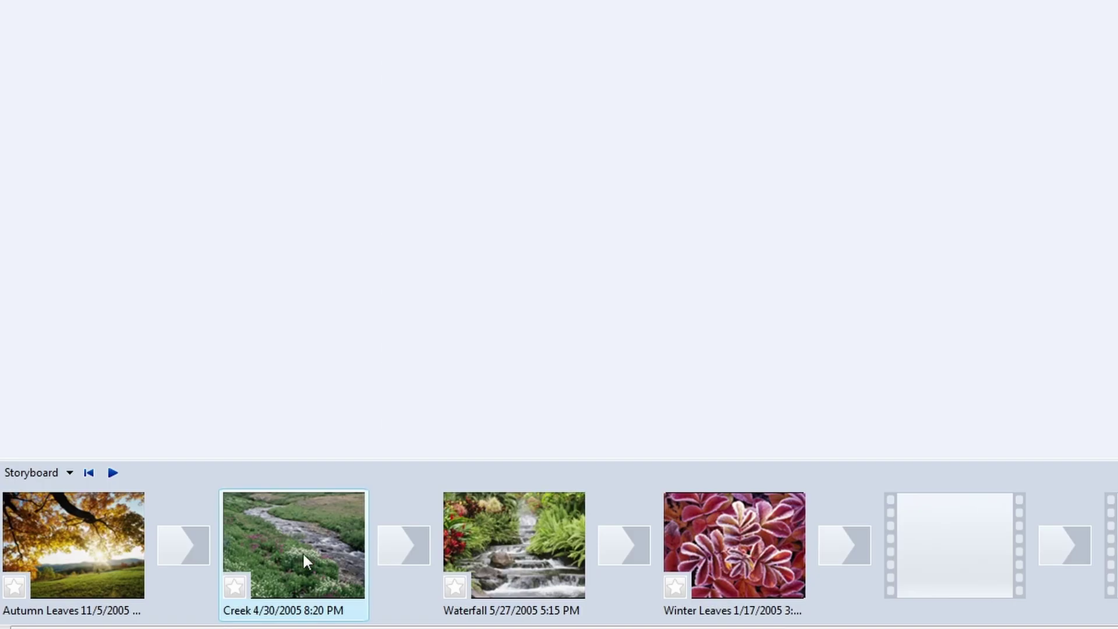
pyautogui.click(124, 546)
pyautogui.rightClick(120, 544)
pyautogui.click(271, 227)
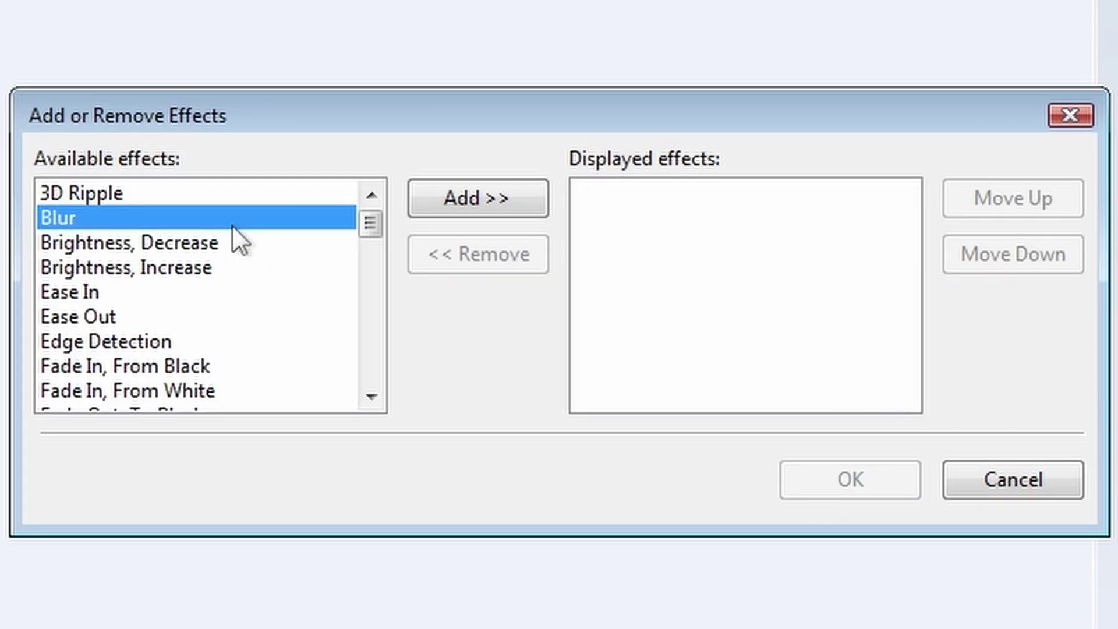
pyautogui.click(474, 212)
pyautogui.click(782, 436)
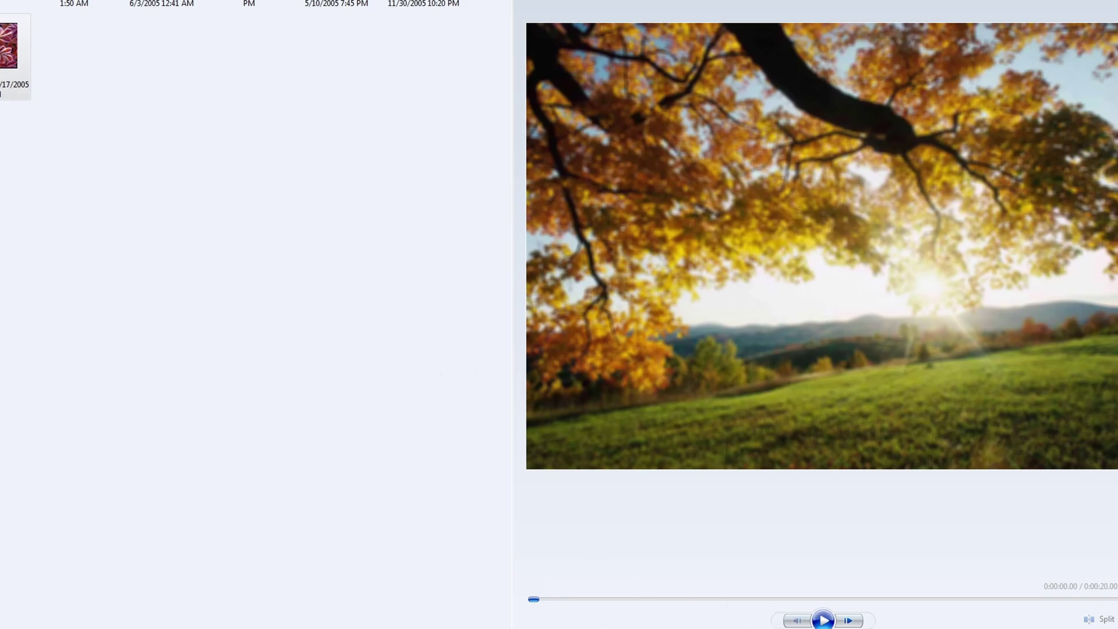
# Add a Diamond transition after Autumn Leaves, a Split, Vertical transition after Creek and a third transition after Waterfall in the storyboard.
pyautogui.click(216, 495)
pyautogui.rightClick(196, 499)
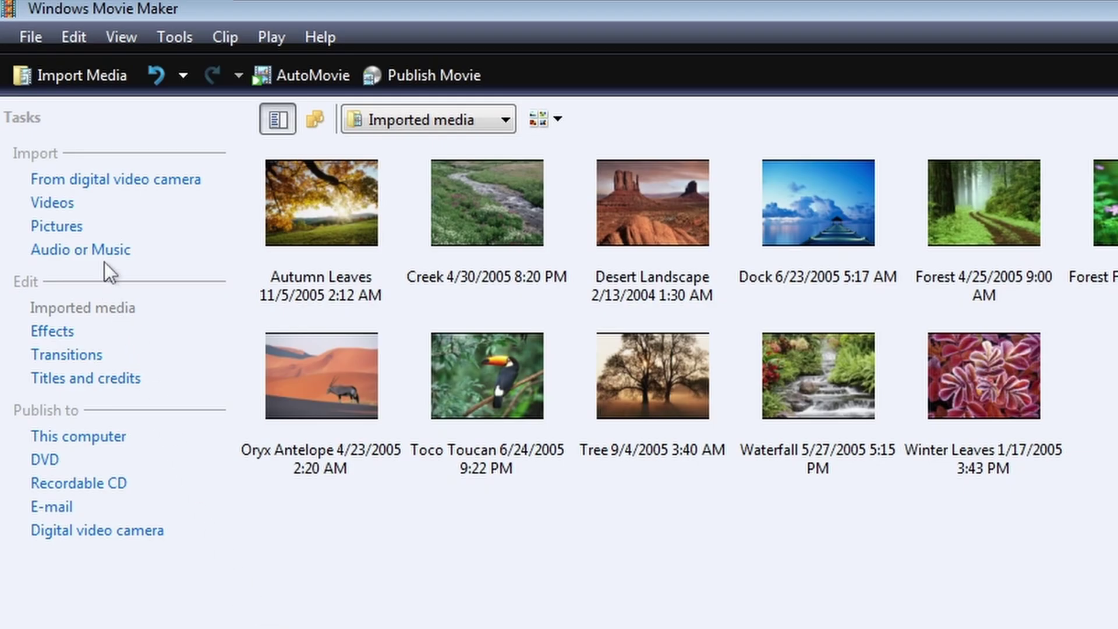
pyautogui.click(65, 354)
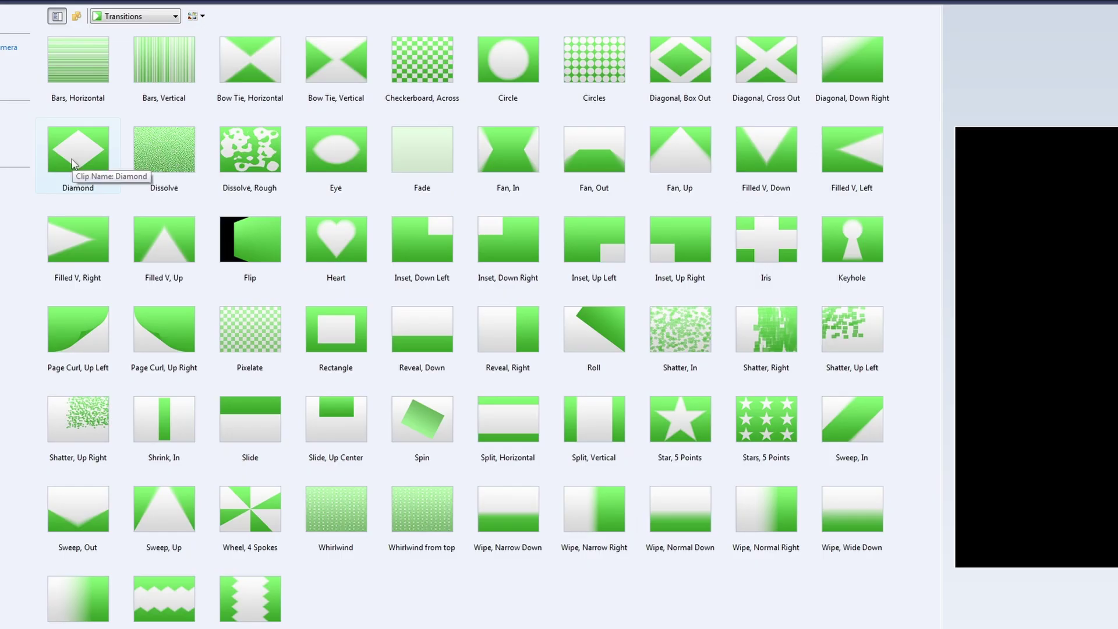
pyautogui.moveTo(72, 163); pyautogui.dragTo(39, 628)
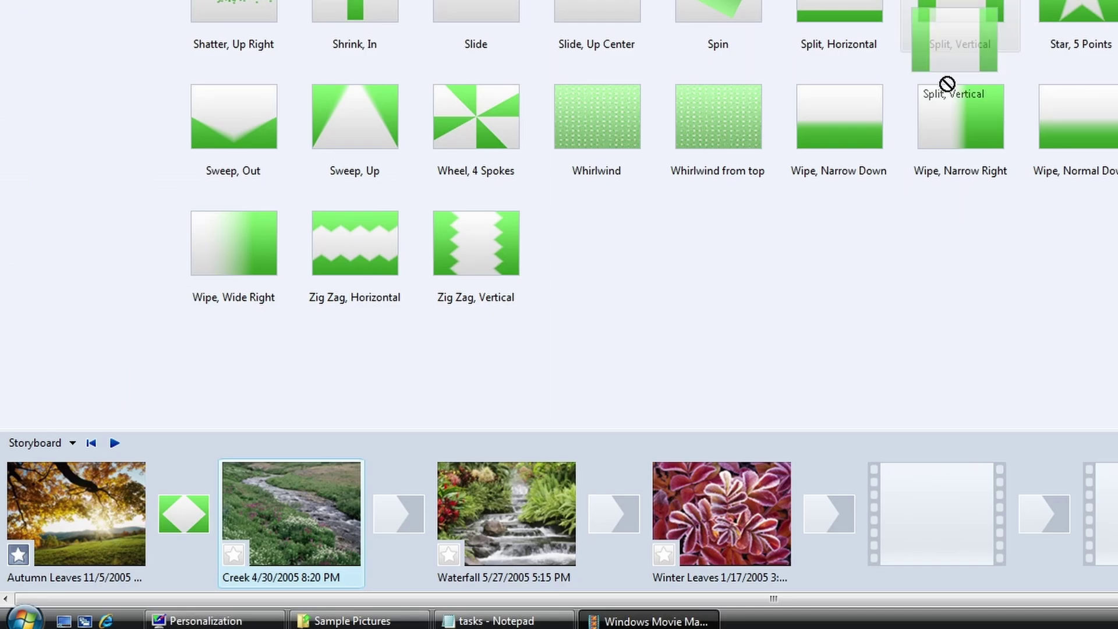
pyautogui.moveTo(948, 82); pyautogui.dragTo(613, 491)
pyautogui.moveTo(431, 518); pyautogui.dragTo(431, 518)
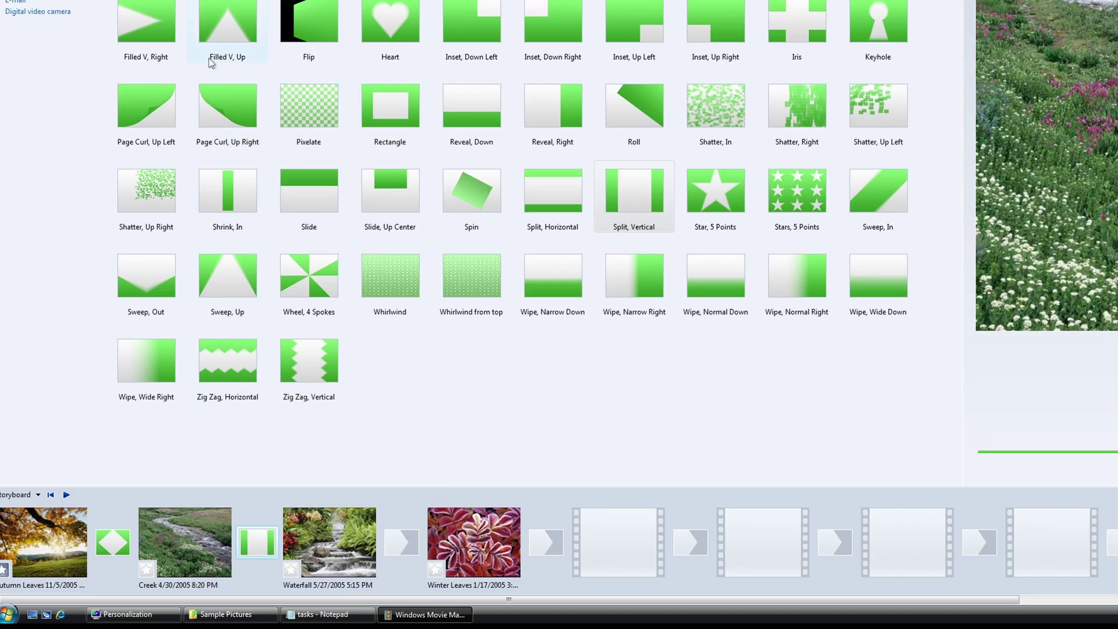
pyautogui.moveTo(211, 62); pyautogui.dragTo(405, 530)
# Apply the Spin 360 video effect to the Creek picture in the storyboard.
pyautogui.click(35, 217)
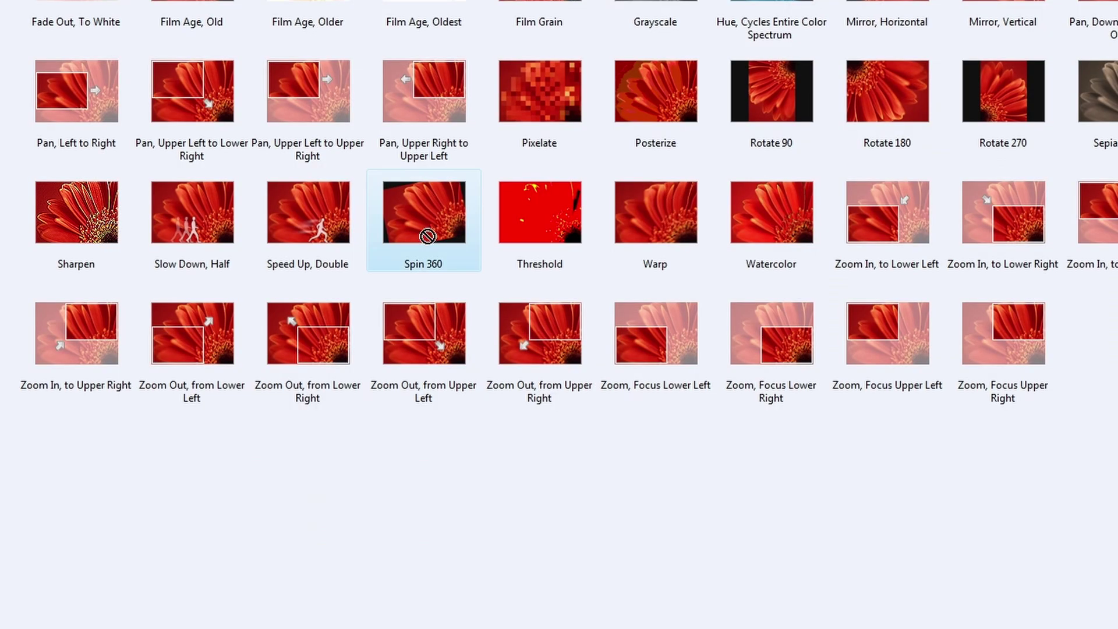
pyautogui.moveTo(634, 348); pyautogui.dragTo(512, 628)
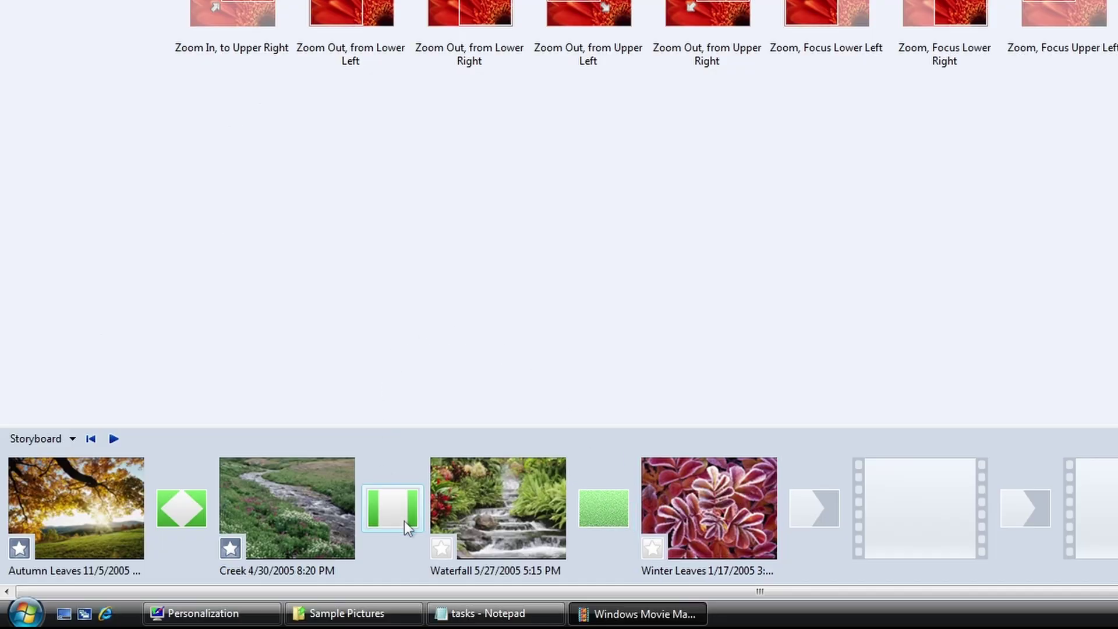
pyautogui.rightClick(285, 505)
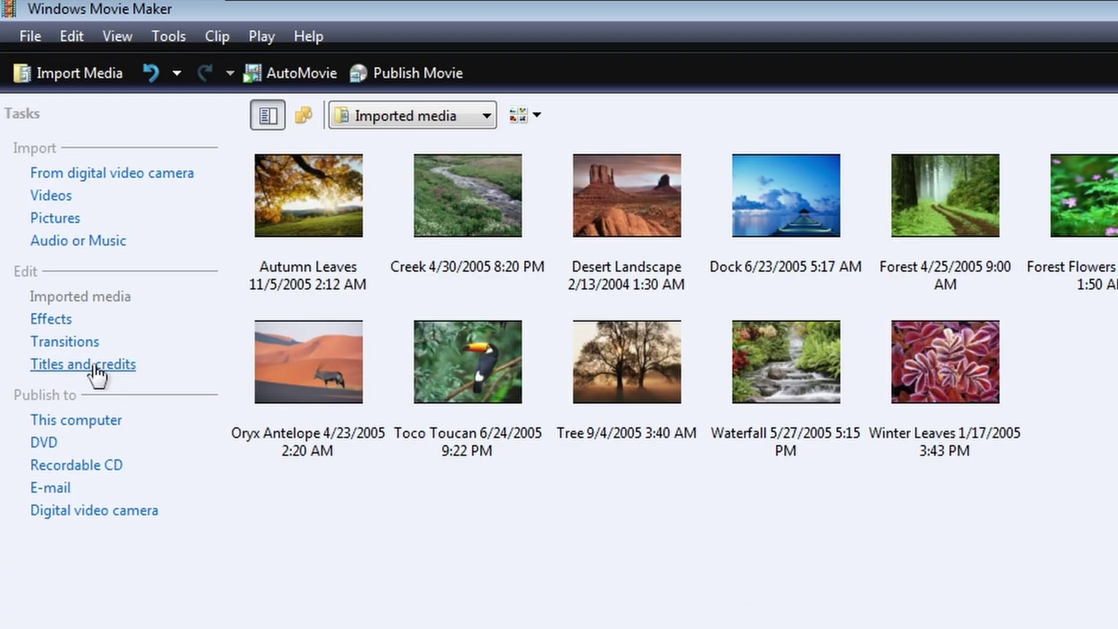
# Add a title reading "Windows Movie Beauty" at the beginning of the movie.
pyautogui.click(96, 373)
pyautogui.click(131, 169)
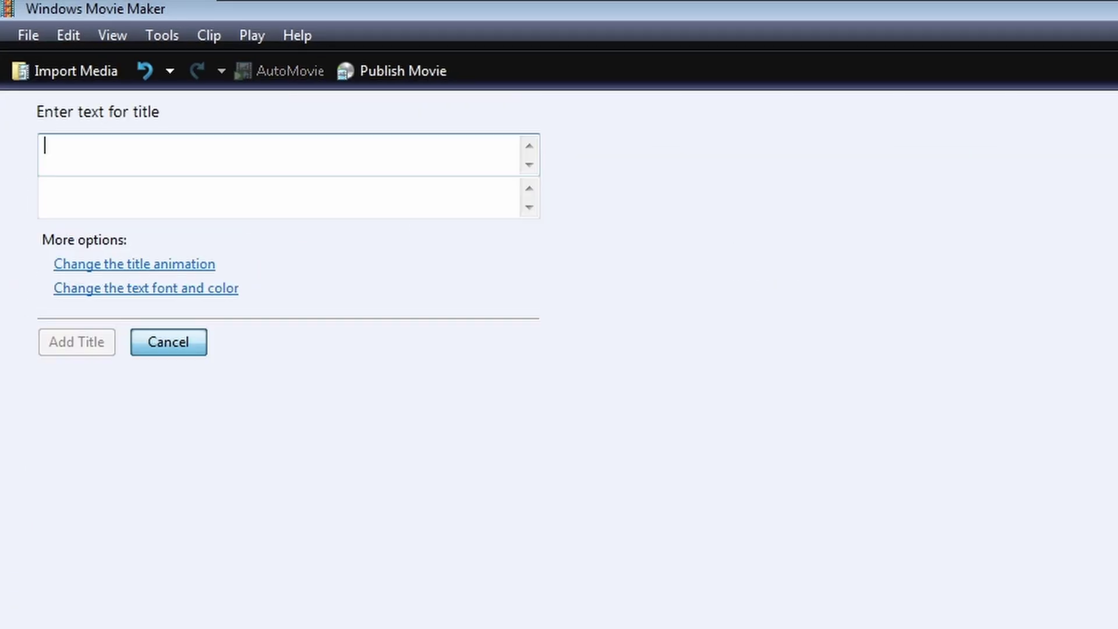
pyautogui.write('Windows Movie Beauty')
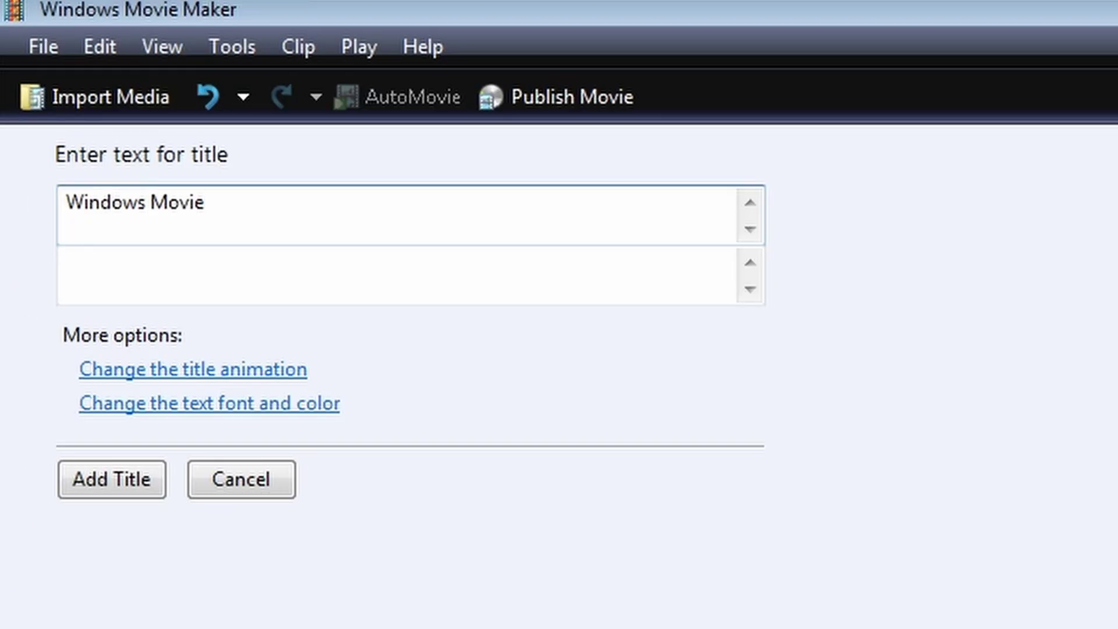
pyautogui.click(104, 491)
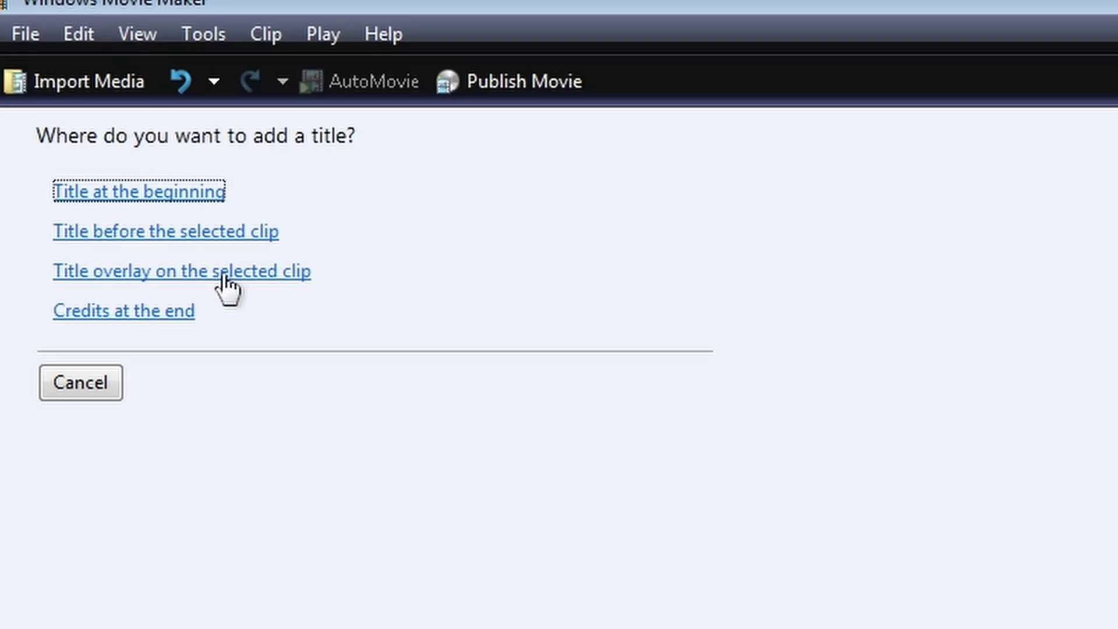
# Add a title reading "Subscribe" over the Autumn Leaves clip.
pyautogui.click(221, 274)
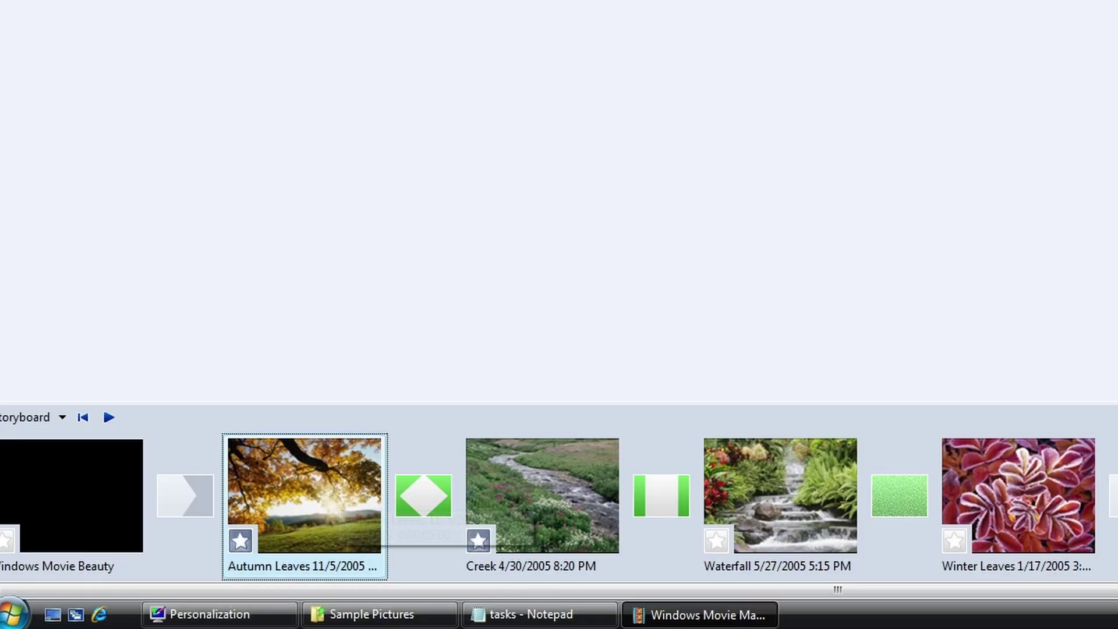
pyautogui.write('Subscri')
pyautogui.write('be')
pyautogui.click(102, 464)
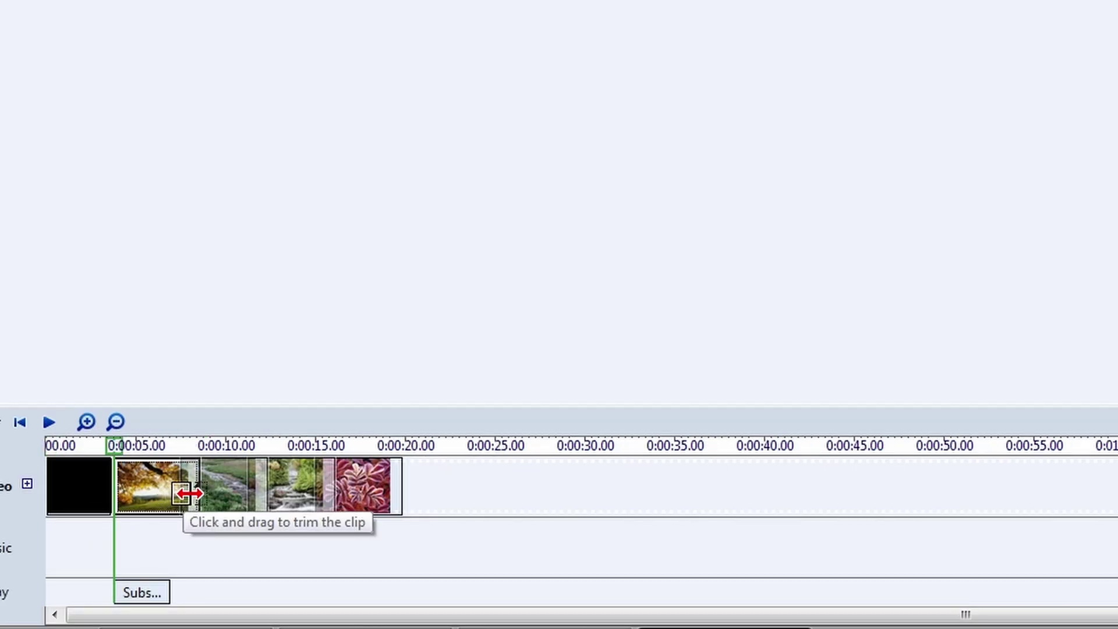
# Shorten the picture clips on the timeline by trimming their ends, starting with Autumn Leaves.
pyautogui.moveTo(190, 493); pyautogui.dragTo(180, 491)
pyautogui.moveTo(230, 498); pyautogui.dragTo(217, 499)
pyautogui.moveTo(217, 498); pyautogui.dragTo(216, 498)
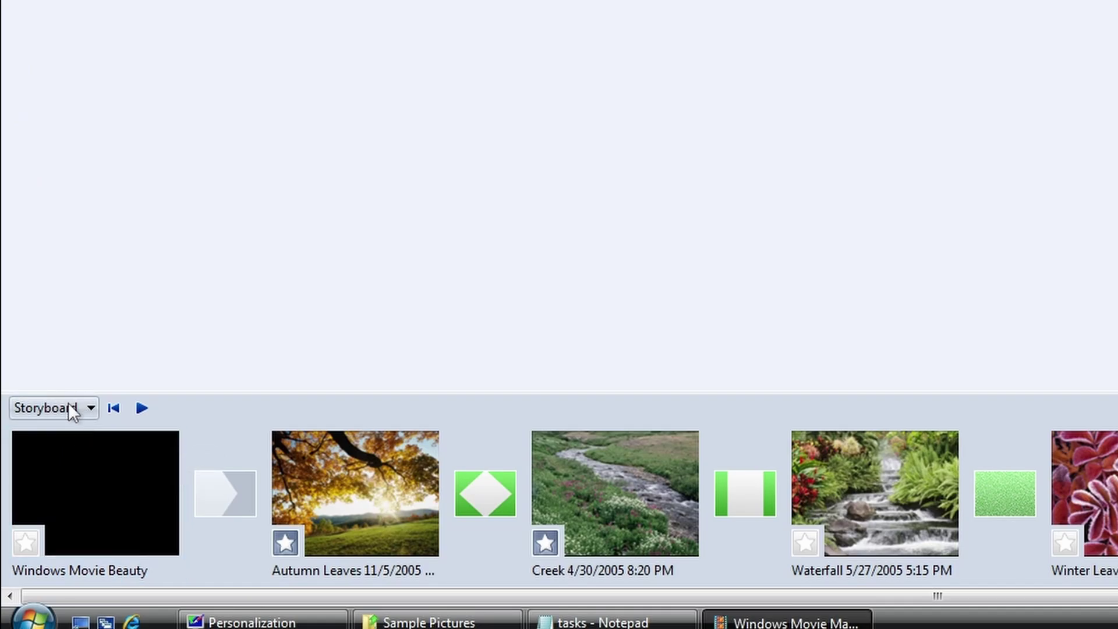
# Show the timeline and move the Windows Movie Beauty title from the Video track to the start of the Title Overlay track.
pyautogui.click(69, 403)
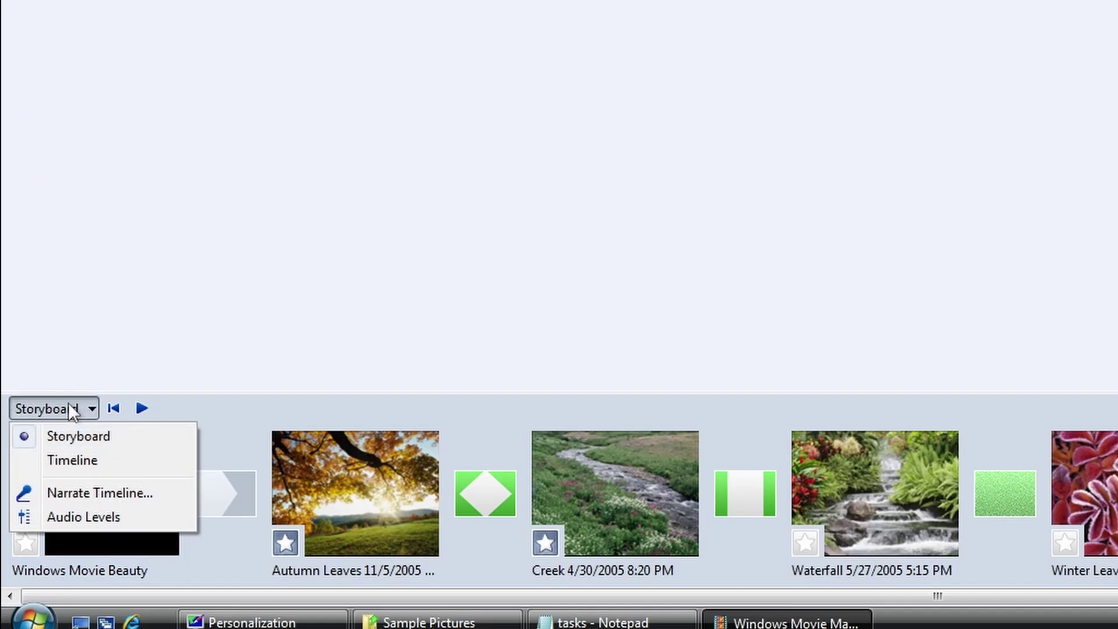
pyautogui.click(94, 458)
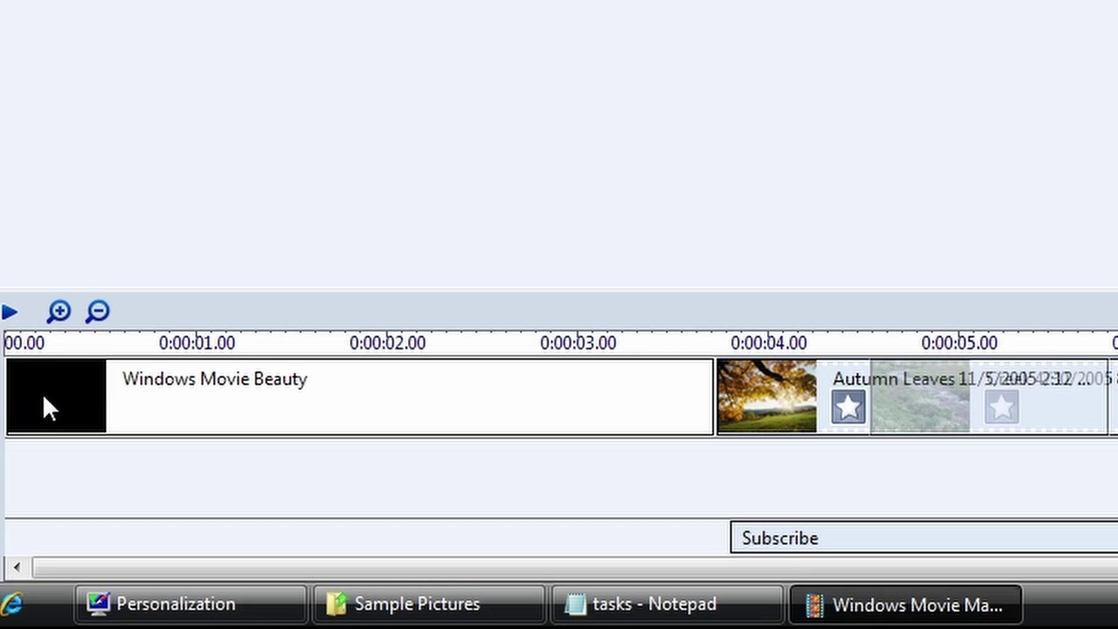
pyautogui.moveTo(155, 477); pyautogui.dragTo(158, 491)
pyautogui.moveTo(44, 467); pyautogui.dragTo(72, 548)
pyautogui.moveTo(160, 546); pyautogui.dragTo(158, 550)
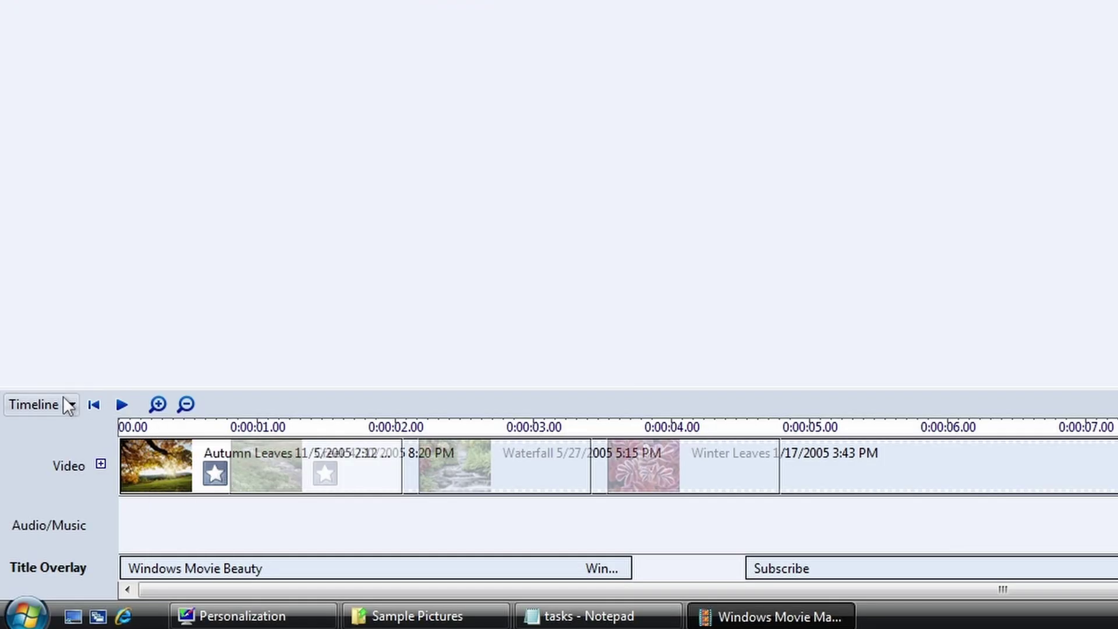
# Return to the storyboard and append the Garden, Green Sea Turtle, Humpback Whale and Oryx Antelope pictures after Winter Leaves.
pyautogui.click(65, 397)
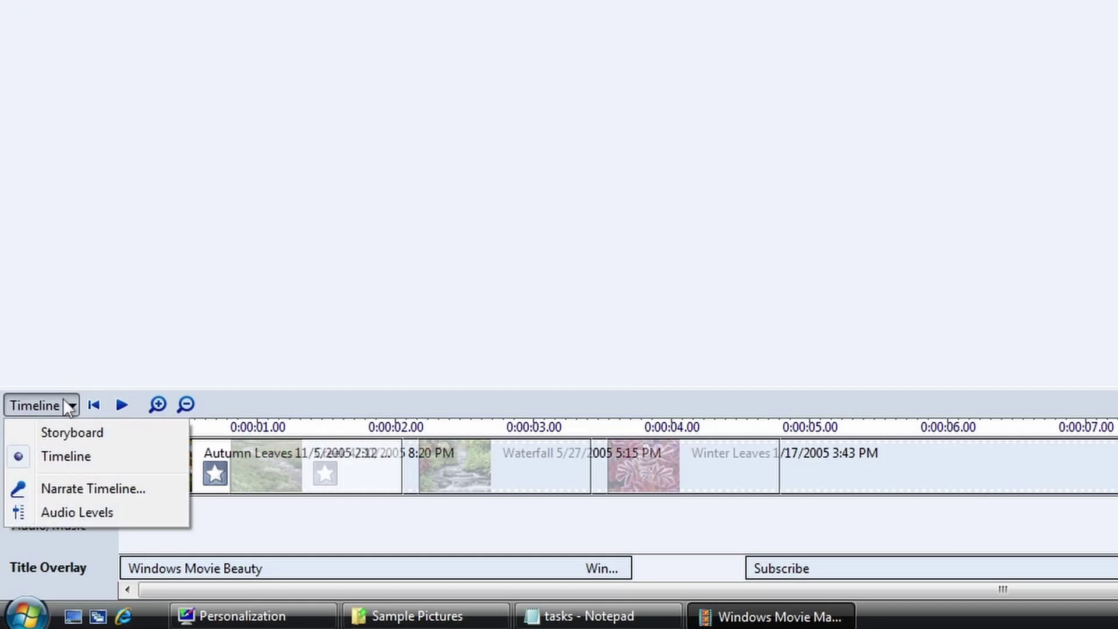
pyautogui.click(80, 431)
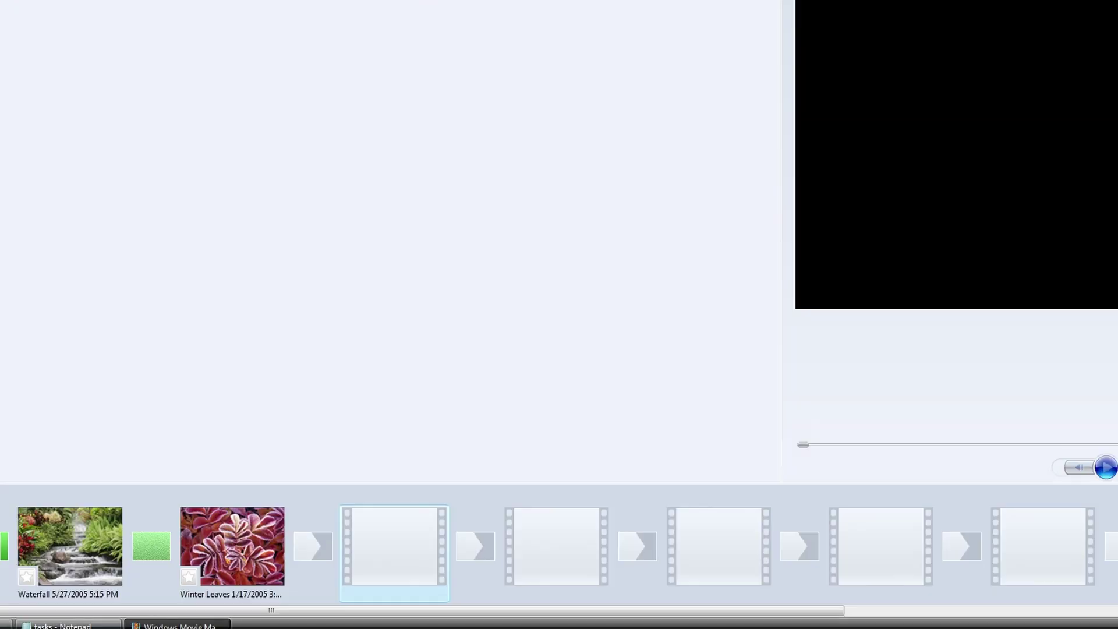
pyautogui.moveTo(469, 1); pyautogui.dragTo(472, 94)
pyautogui.moveTo(408, 552); pyautogui.dragTo(409, 552)
pyautogui.moveTo(588, 1); pyautogui.dragTo(595, 299)
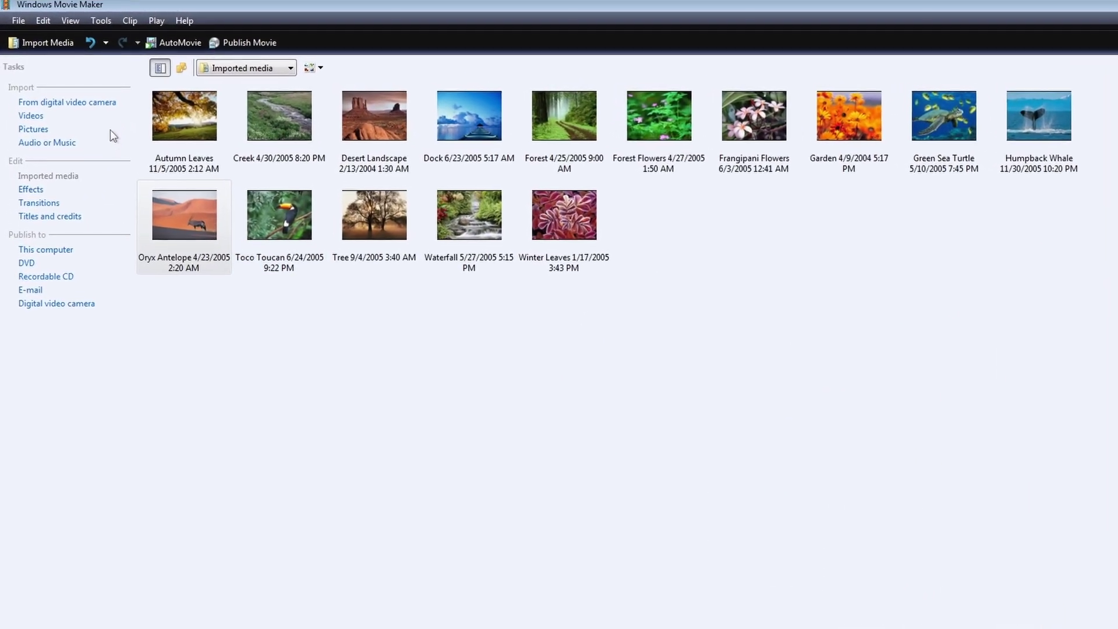
# Add transitions between the appended pictures, including Dissolve, Rough before Garden, Fan, In before Green Sea Turtle and Stars, 5 Points before Oryx Antelope.
pyautogui.click(41, 203)
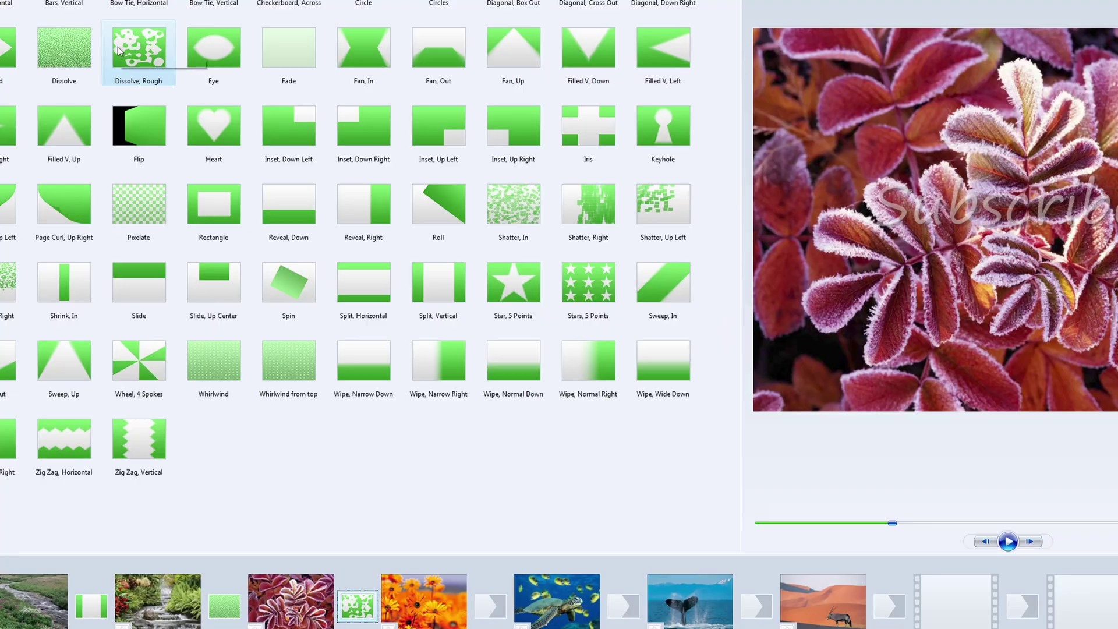
pyautogui.moveTo(123, 70); pyautogui.dragTo(331, 495)
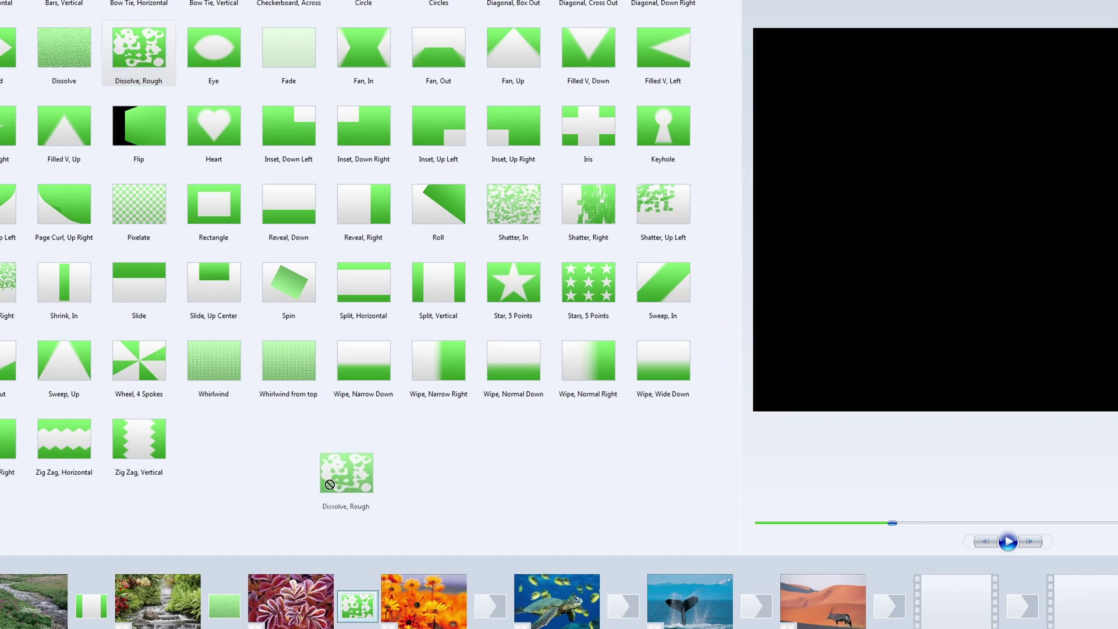
pyautogui.moveTo(363, 46); pyautogui.dragTo(552, 547)
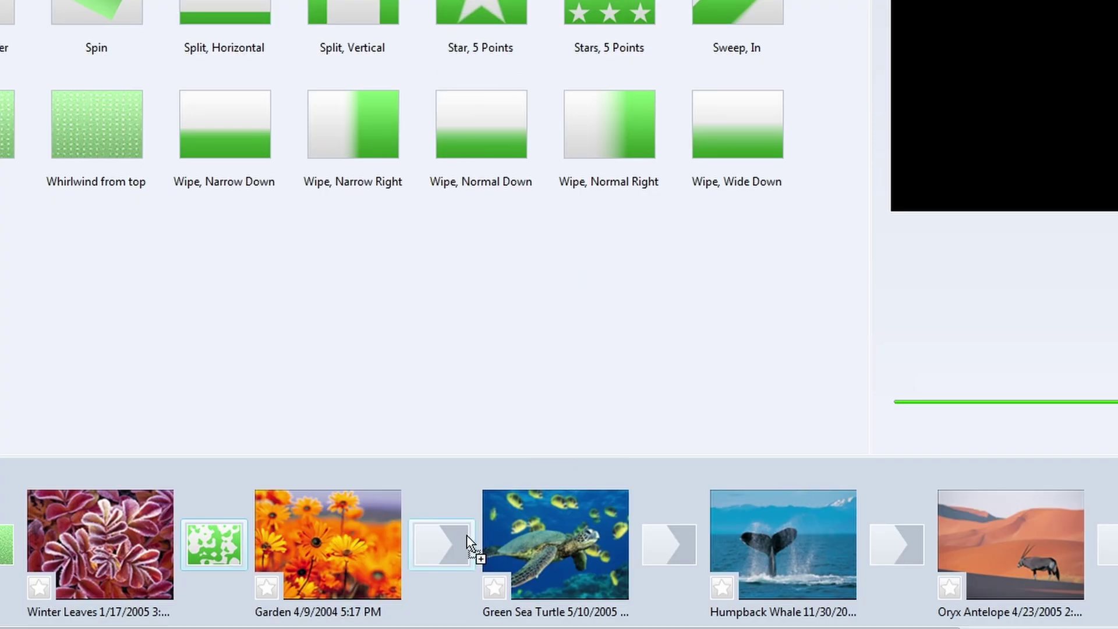
pyautogui.moveTo(217, 136); pyautogui.dragTo(226, 146)
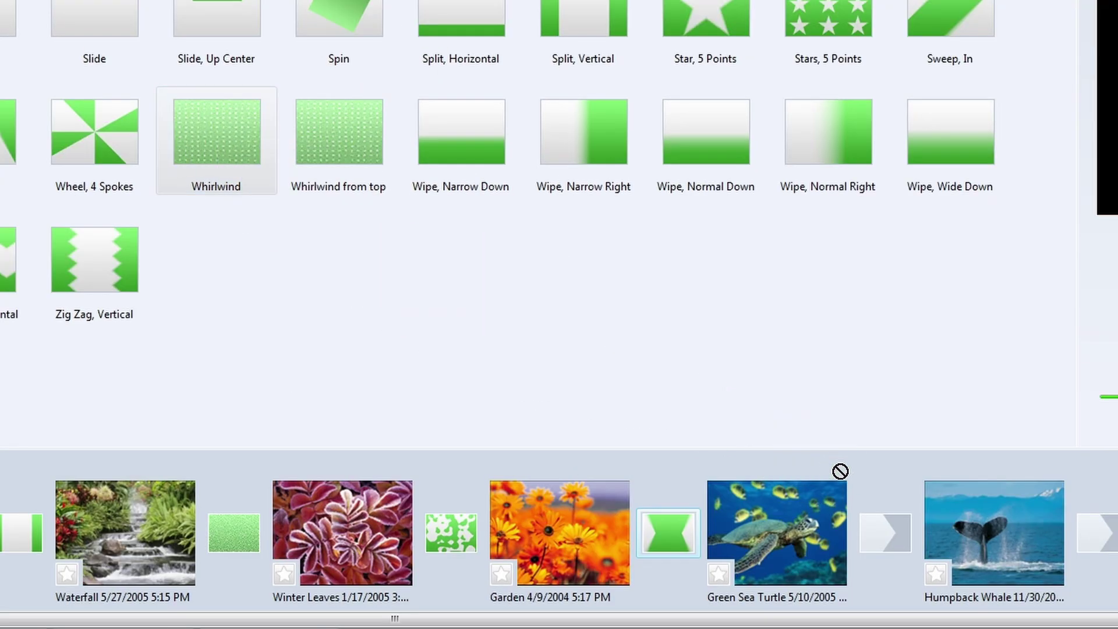
pyautogui.moveTo(839, 471); pyautogui.dragTo(885, 533)
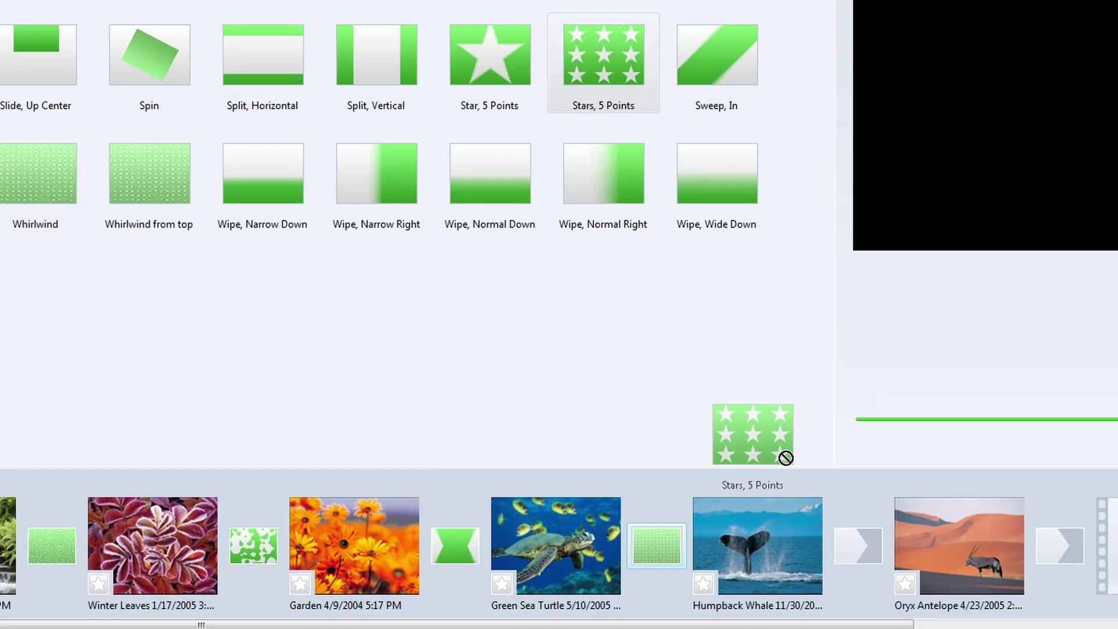
pyautogui.moveTo(855, 524); pyautogui.dragTo(853, 522)
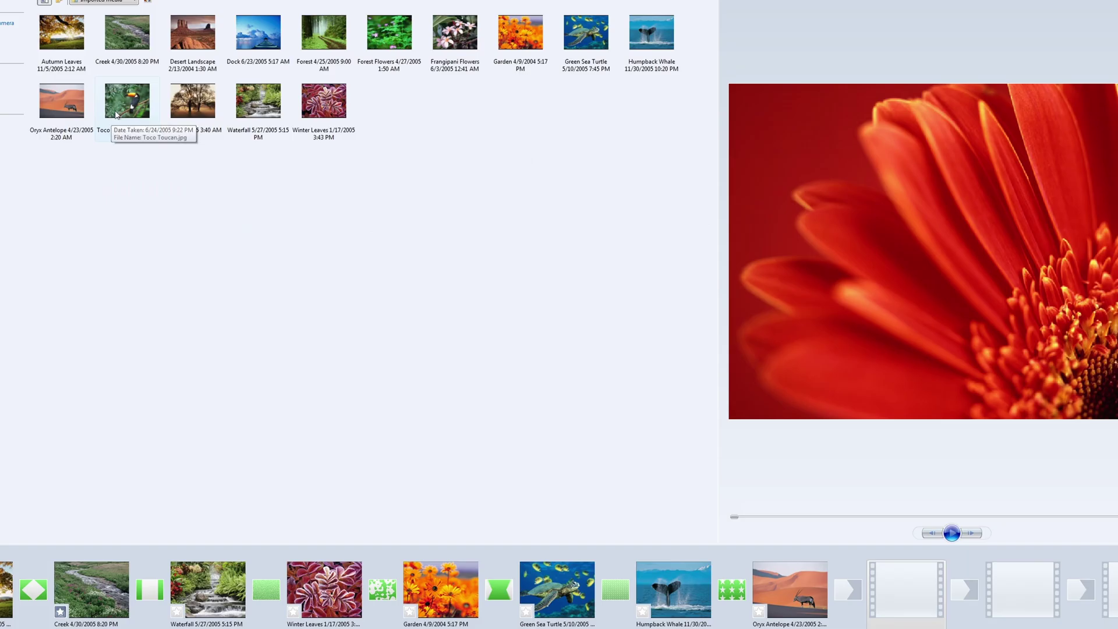
pyautogui.moveTo(118, 112); pyautogui.dragTo(886, 621)
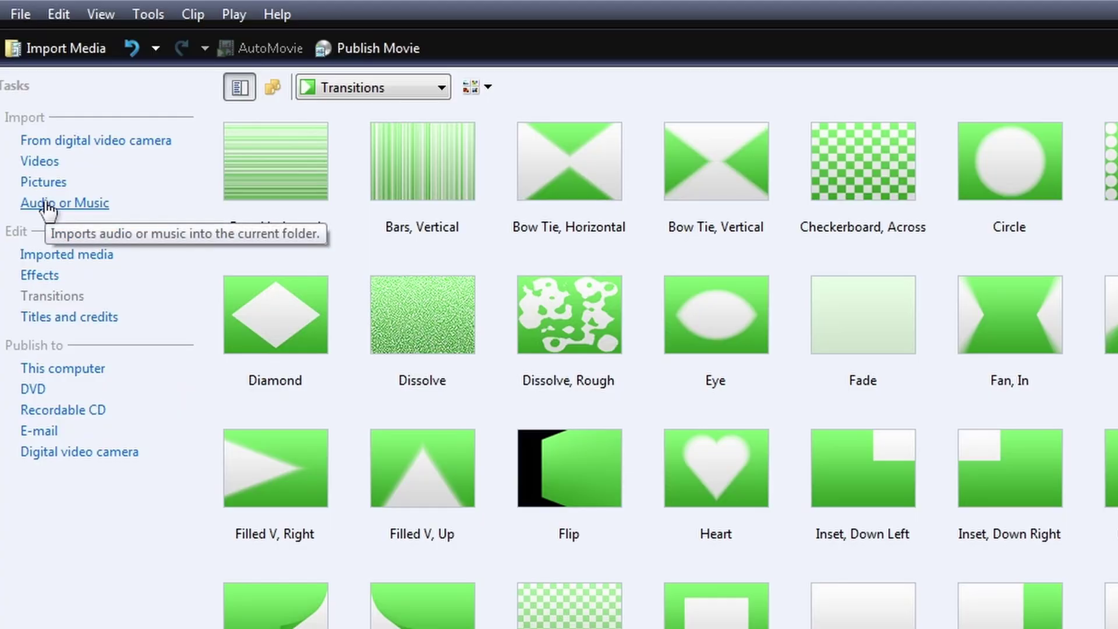
# Play the Amanda track from Sample Music in Windows Media Player, close the player, and import the track into Windows Movie Maker.
pyautogui.click(46, 203)
pyautogui.doubleClick(219, 175)
pyautogui.click(217, 204)
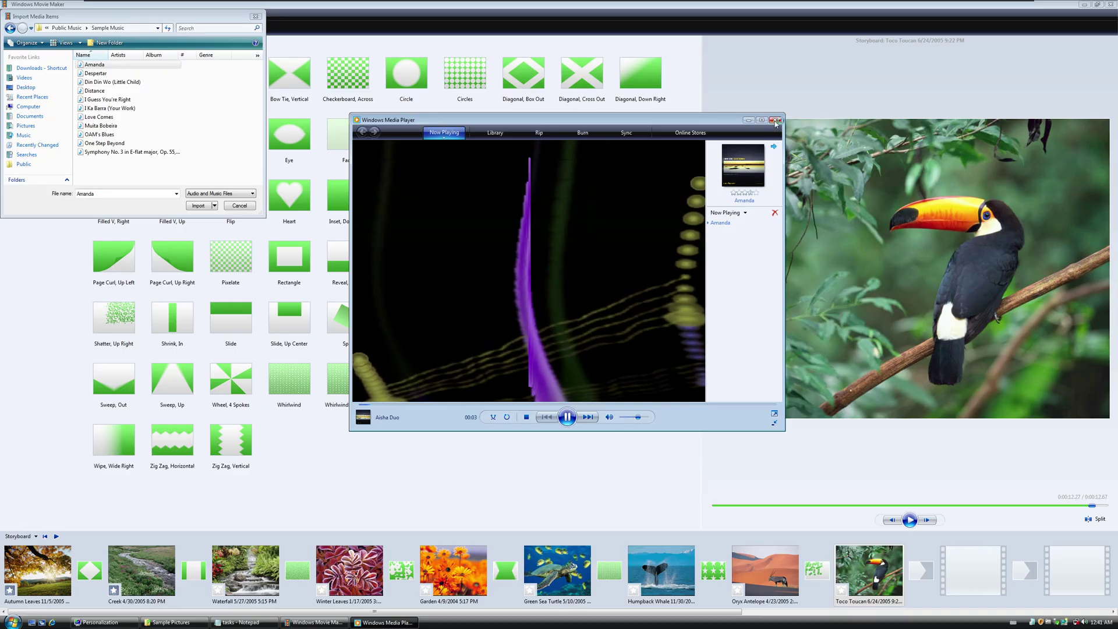
pyautogui.click(958, 34)
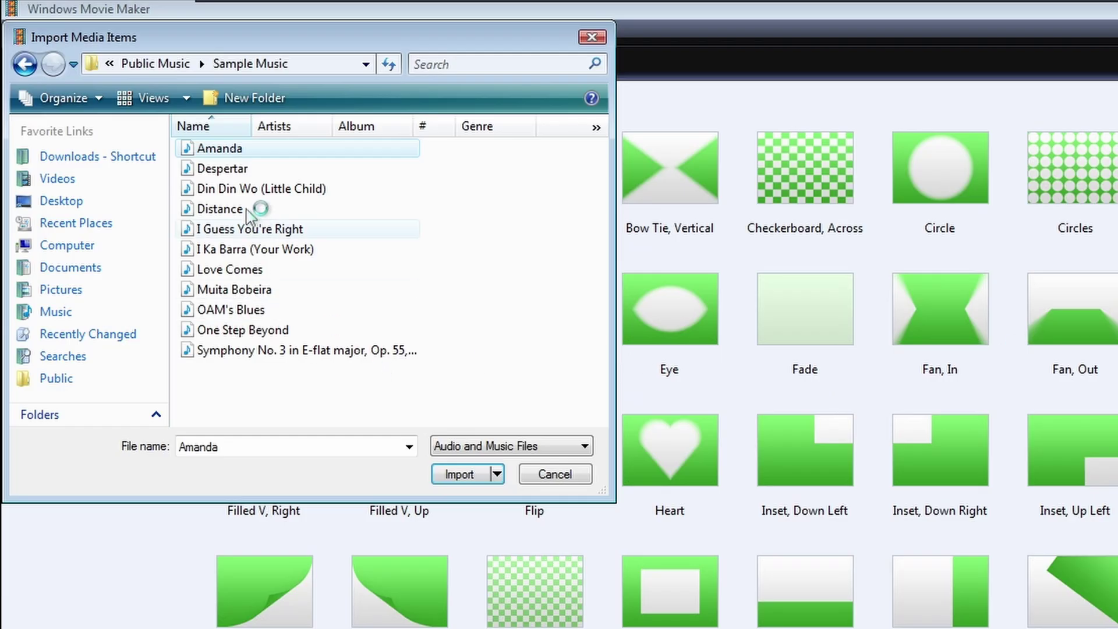
# Show the timeline and place the Amanda track at the start of the Audio/Music track.
pyautogui.click(39, 392)
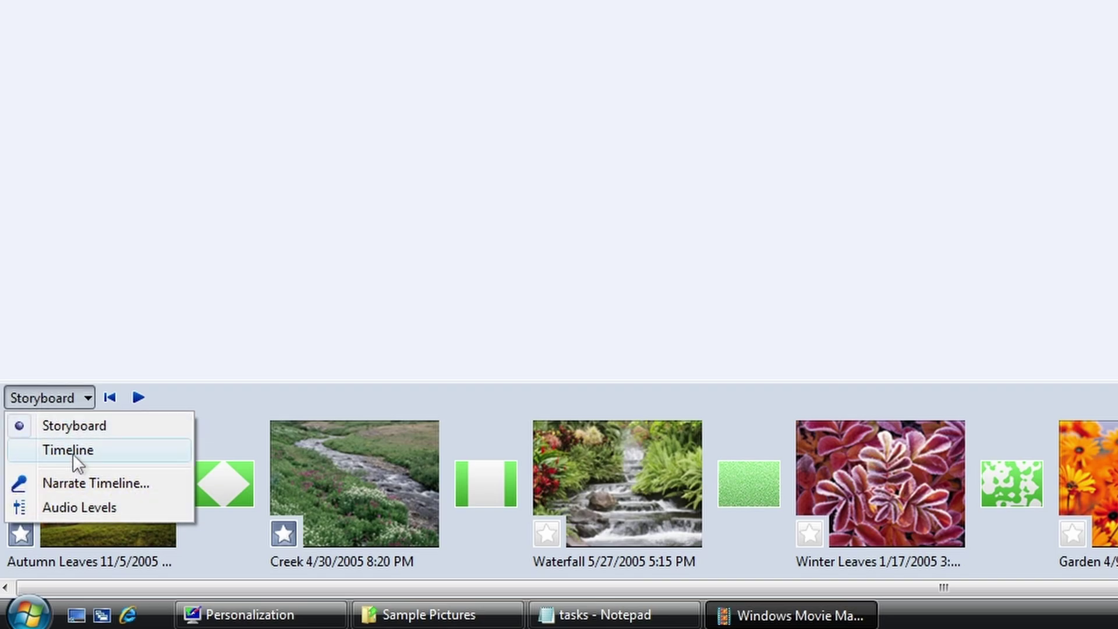
pyautogui.click(72, 453)
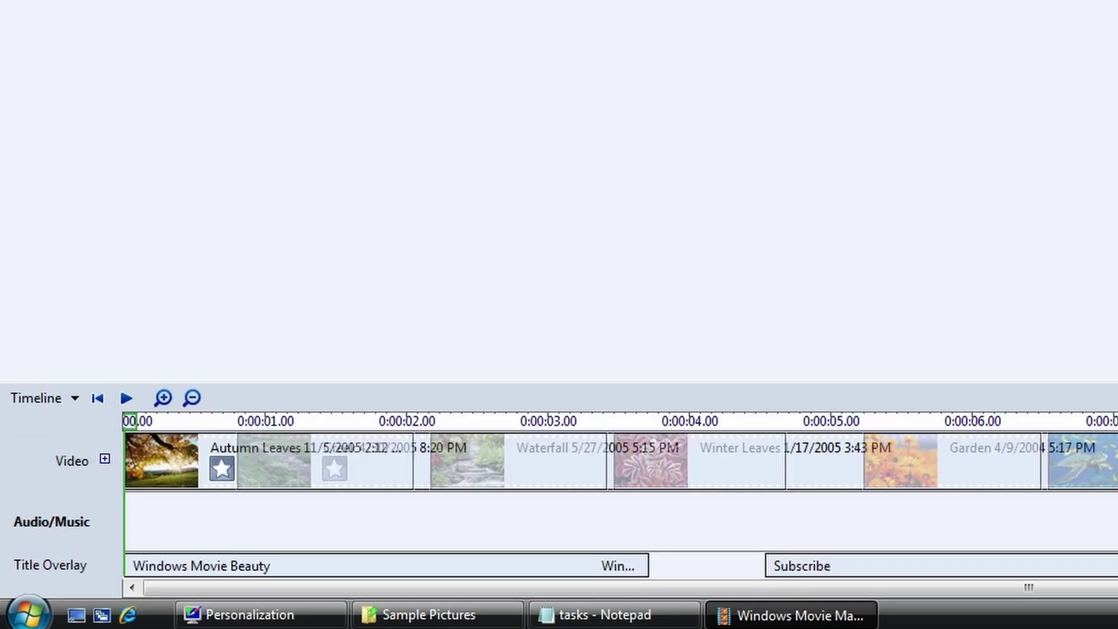
pyautogui.moveTo(65, 30); pyautogui.dragTo(74, 524)
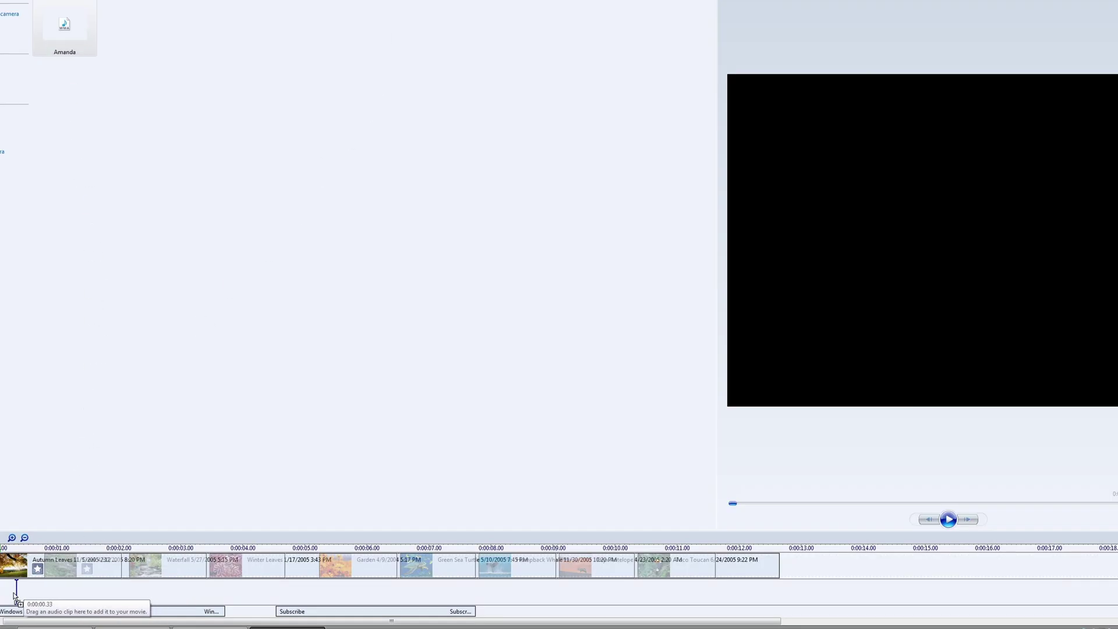
pyautogui.moveTo(14, 596); pyautogui.dragTo(1, 594)
pyautogui.click(8, 552)
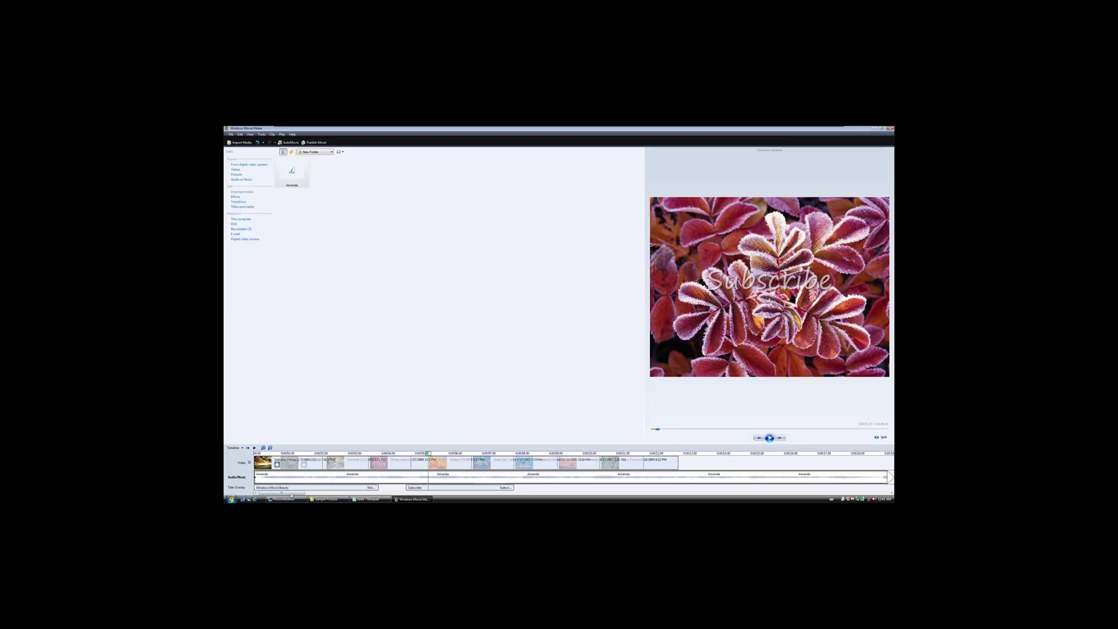
# Open the volume settings of the Amanda audio clip and accept the volume level.
pyautogui.rightClick(309, 480)
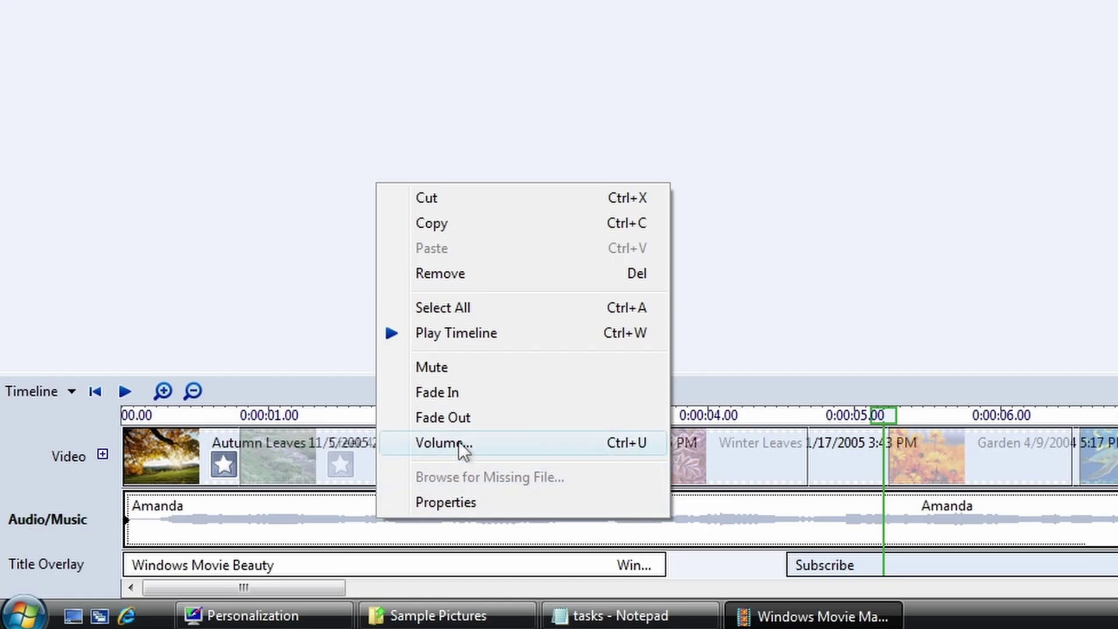
pyautogui.click(179, 556)
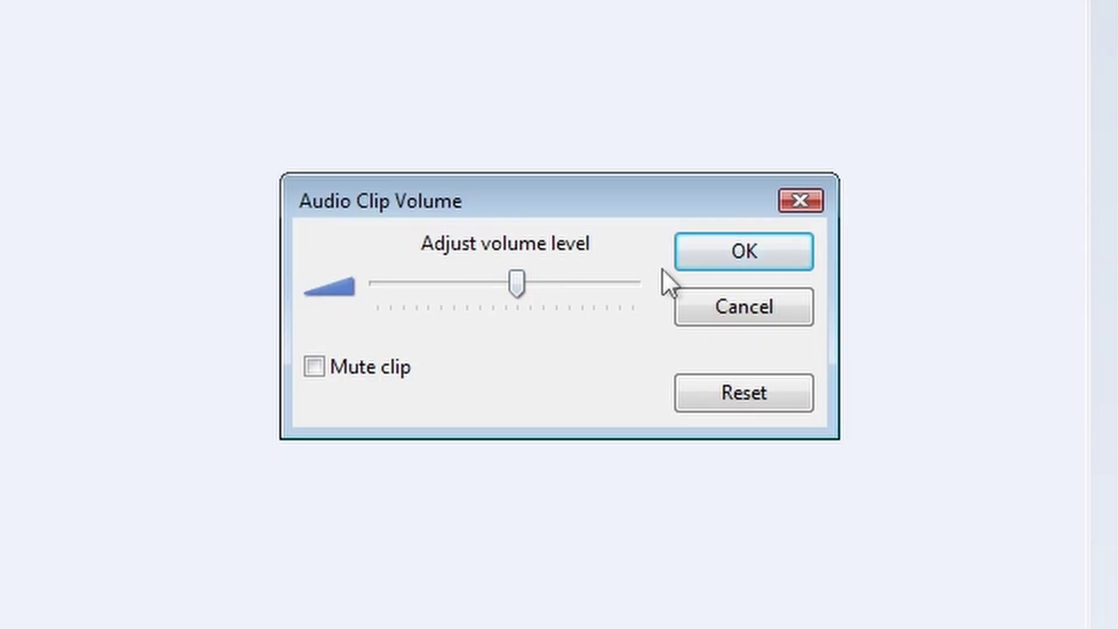
pyautogui.click(721, 252)
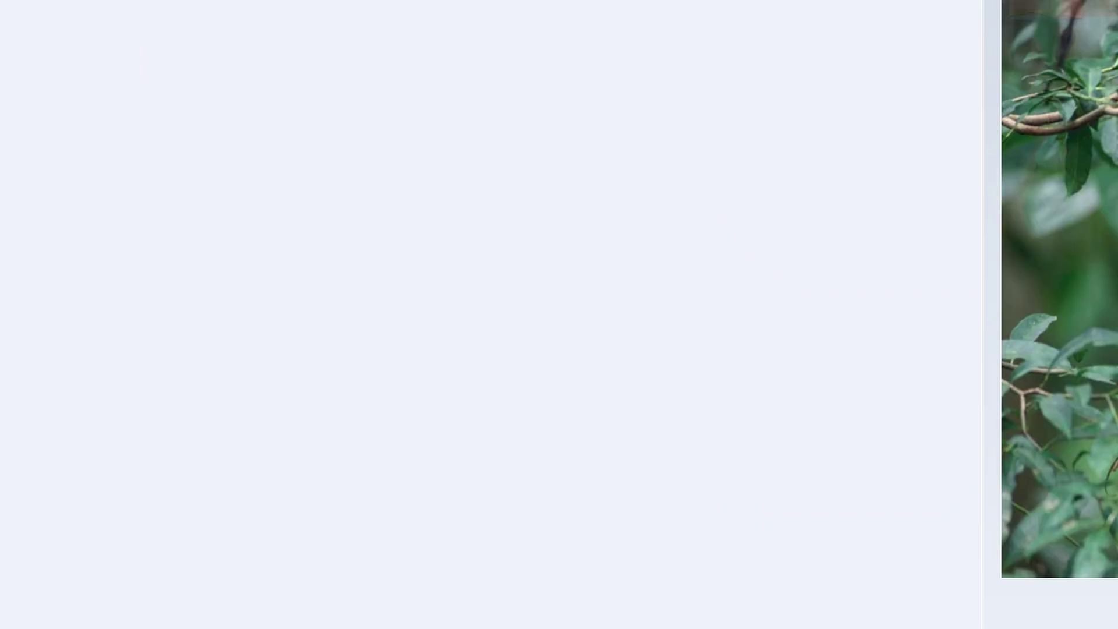
# Open the Downloads folder in Windows Explorer and add Windows_Vista_Logo.svg after the Toco Toucan picture in the Movie Maker timeline.
pyautogui.press('super+e')
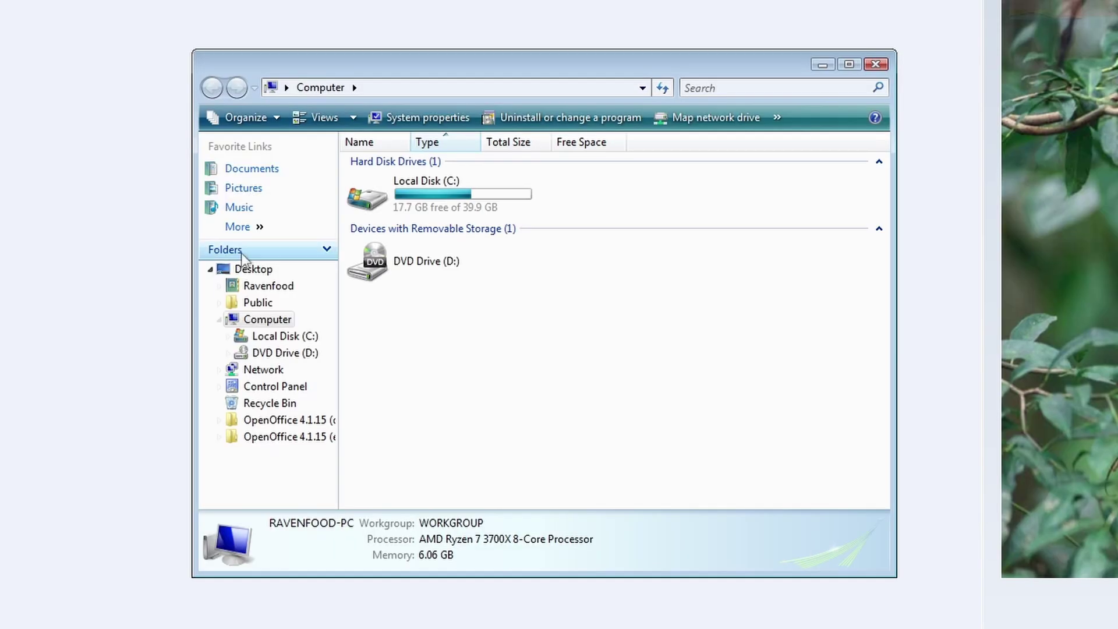
pyautogui.click(248, 231)
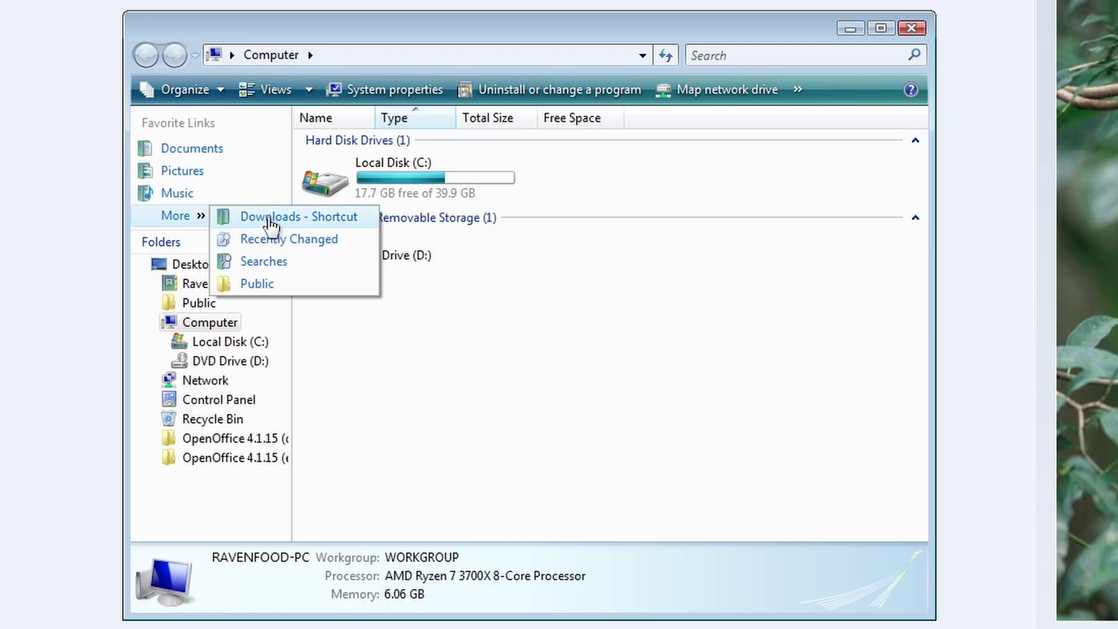
pyautogui.click(271, 220)
pyautogui.moveTo(368, 199); pyautogui.dragTo(340, 356)
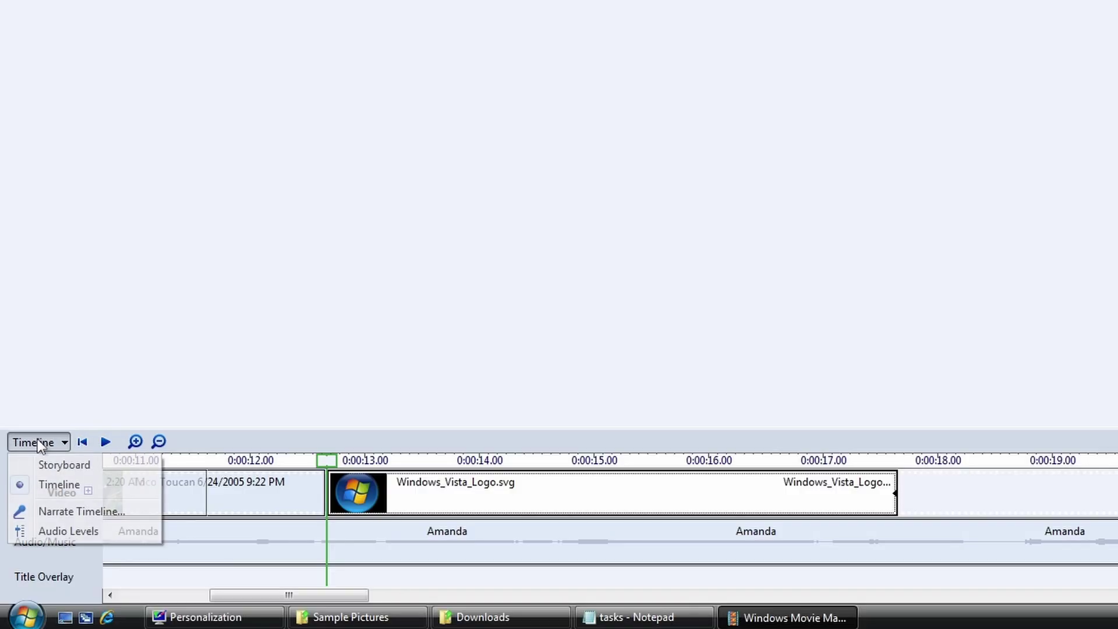
# Add a transition before the Windows_Vista_Logo.svg clip in the storyboard and apply Fade Out to that clip in the timeline.
pyautogui.click(70, 464)
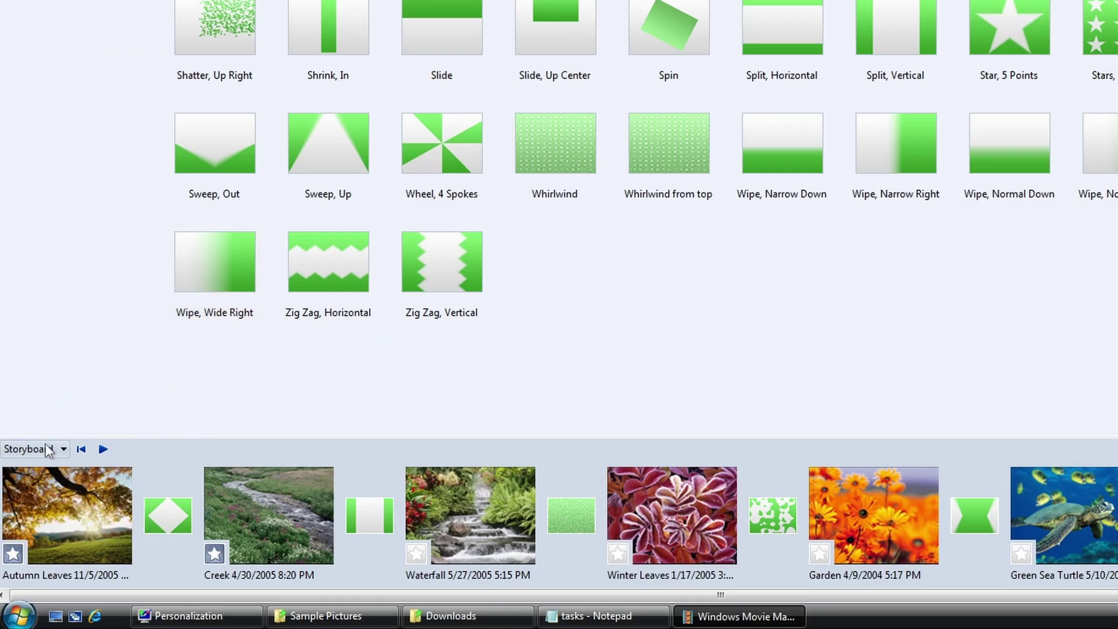
pyautogui.click(48, 448)
pyautogui.click(50, 488)
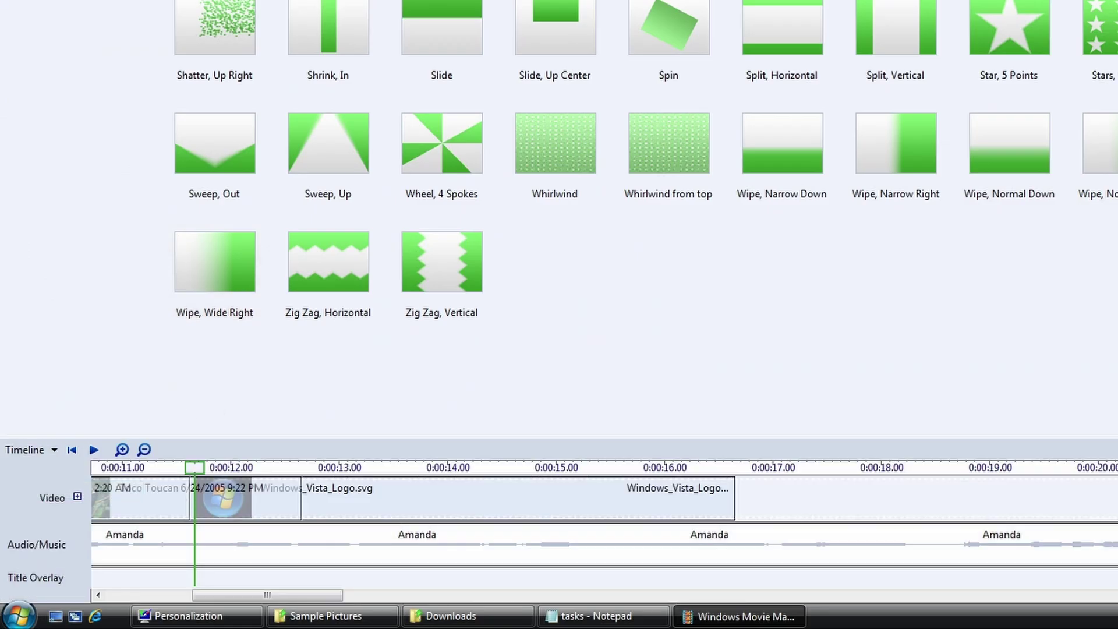
pyautogui.rightClick(486, 498)
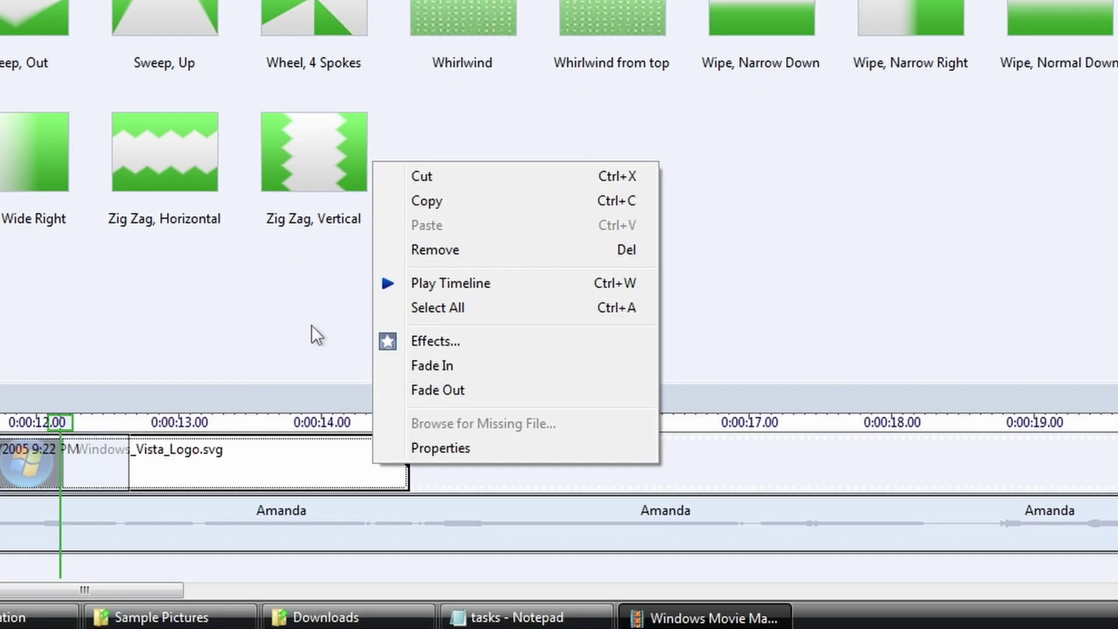
pyautogui.click(444, 388)
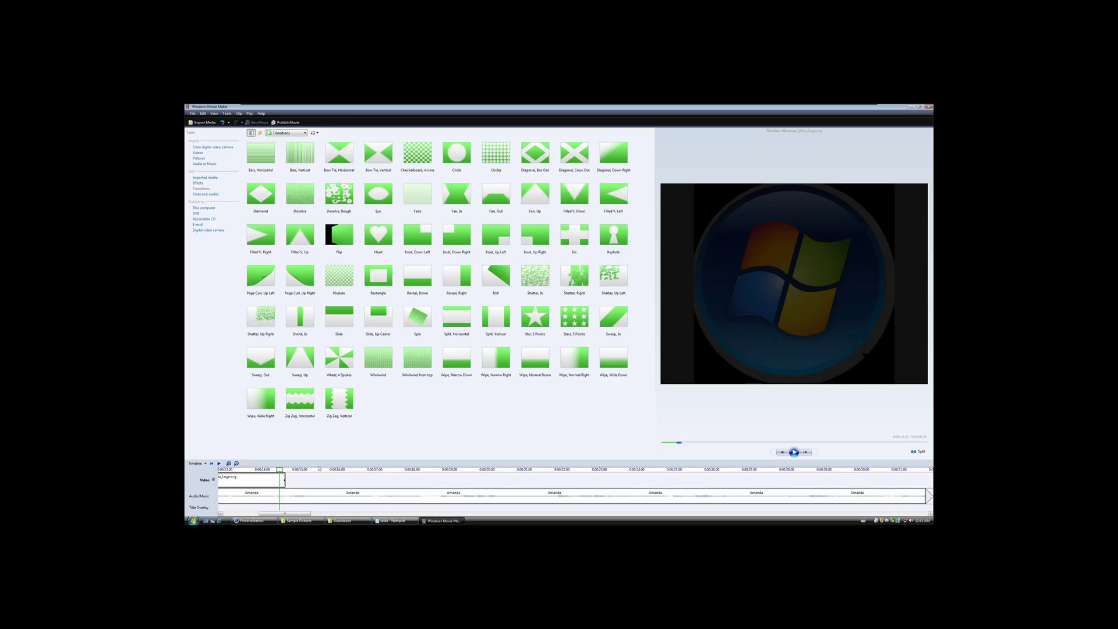
# Trim the Amanda audio clip to the end of the last picture and preview the movie's ending.
pyautogui.moveTo(1117, 568); pyautogui.dragTo(281, 573)
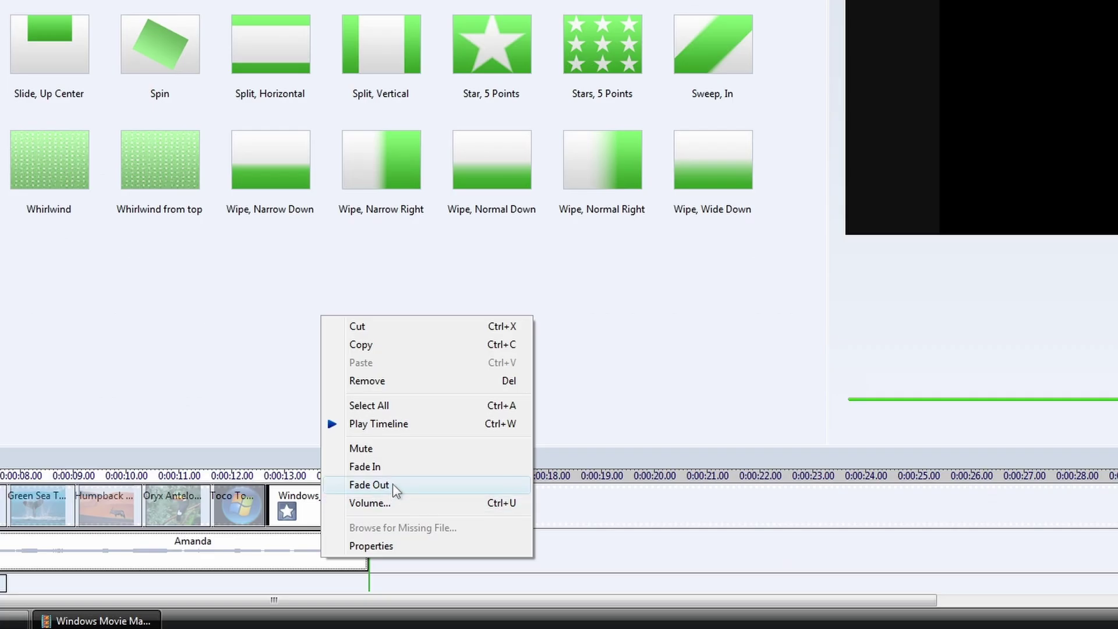
pyautogui.click(393, 484)
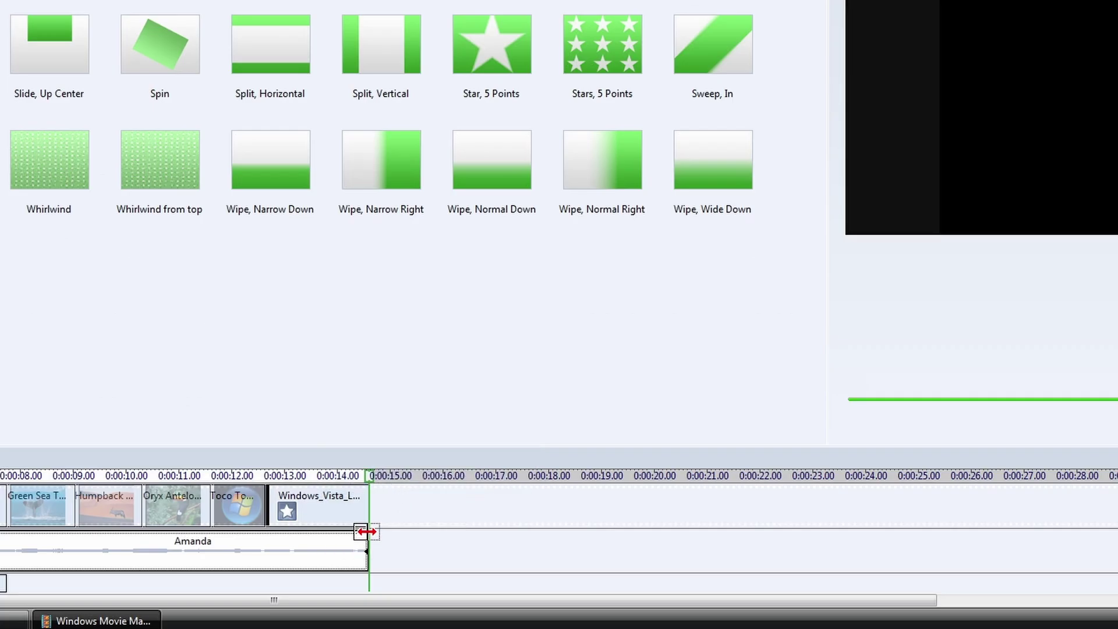
pyautogui.click(330, 477)
pyautogui.click(398, 587)
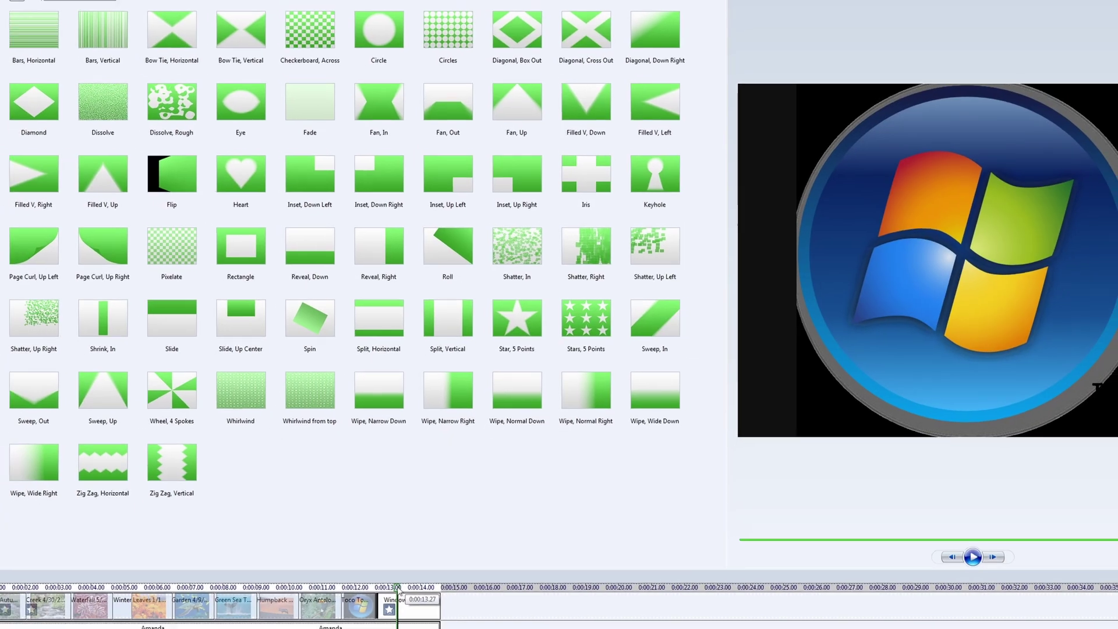
pyautogui.press('space')
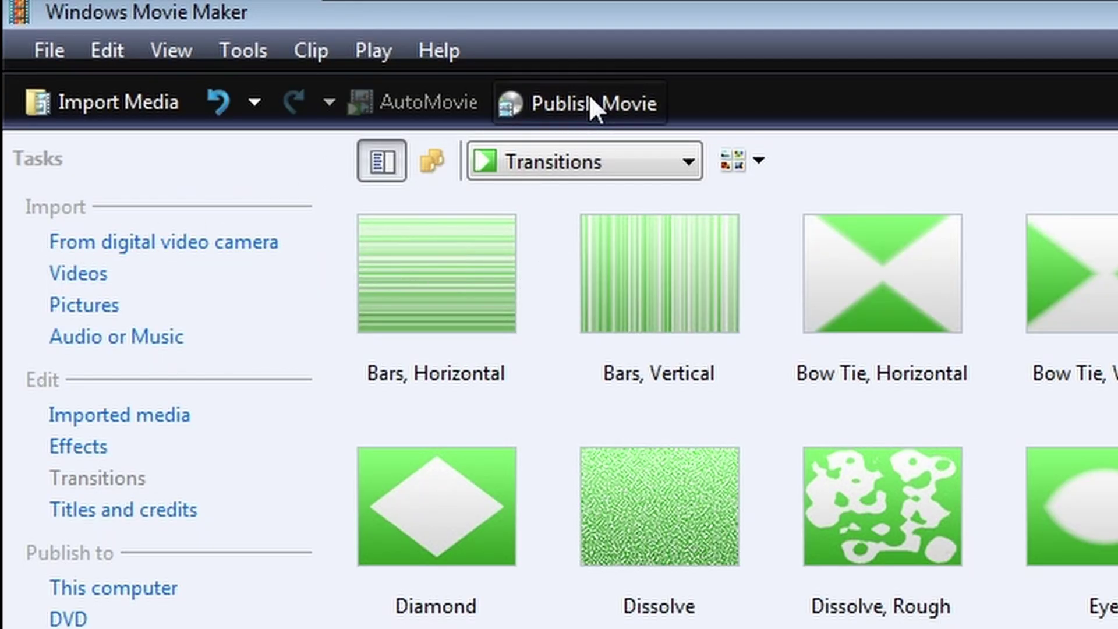
# Publish the movie to this computer as Movie in the Videos folder, using best quality for playback.
pyautogui.click(590, 100)
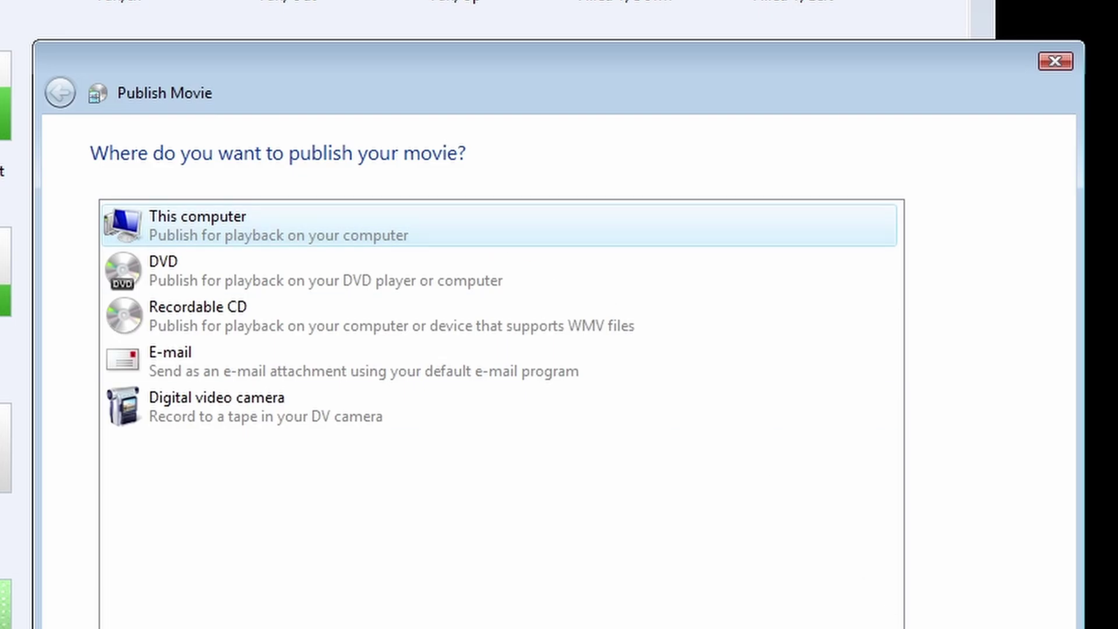
pyautogui.click(817, 565)
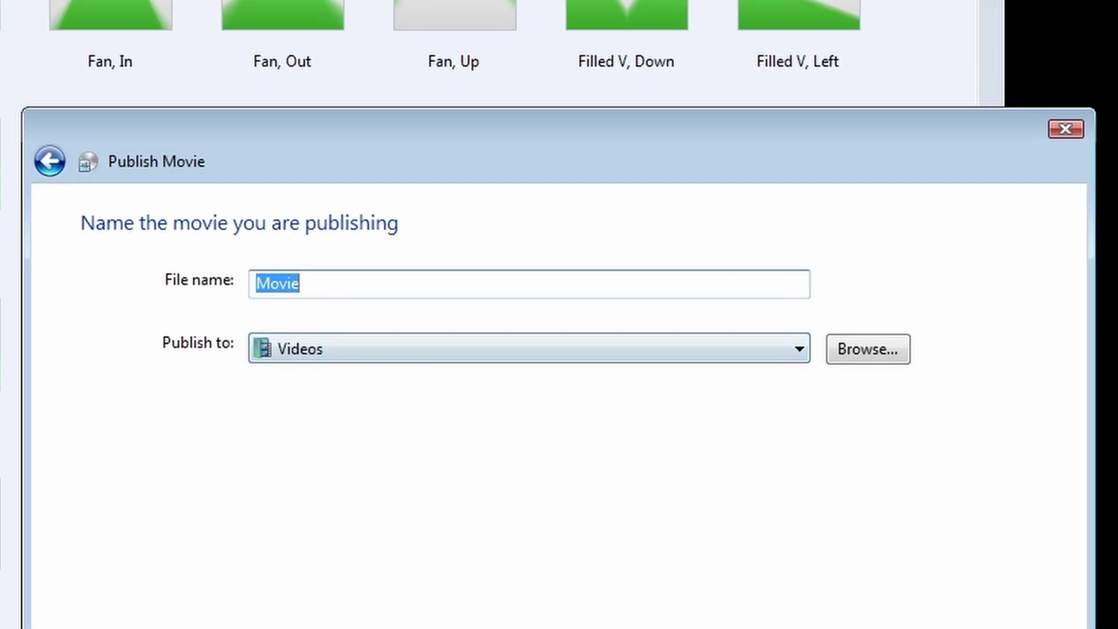
pyautogui.click(839, 583)
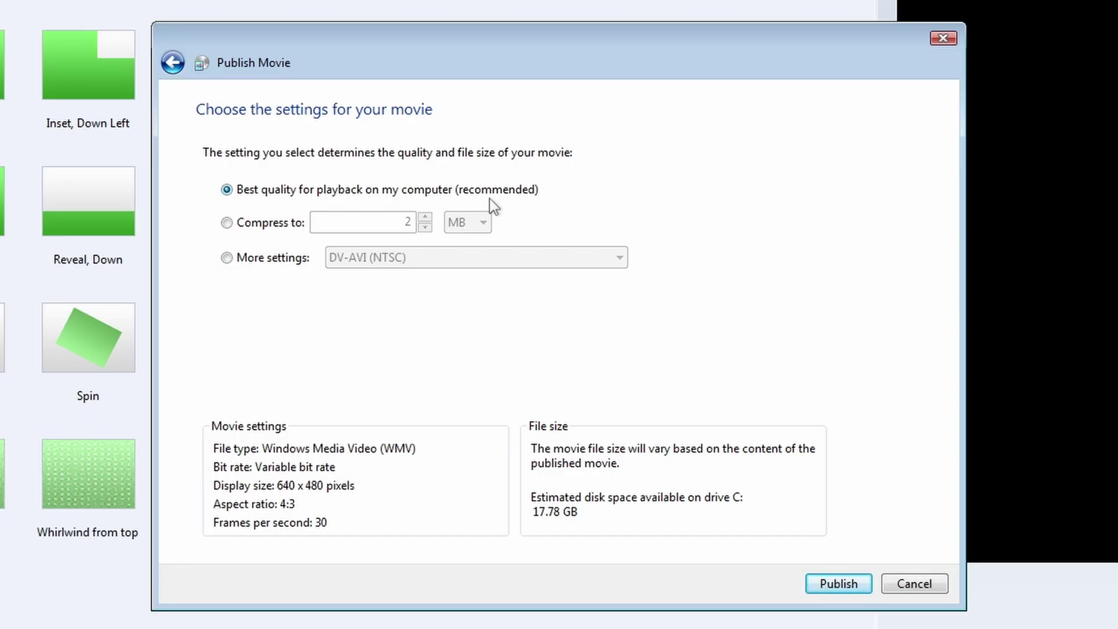
pyautogui.click(841, 583)
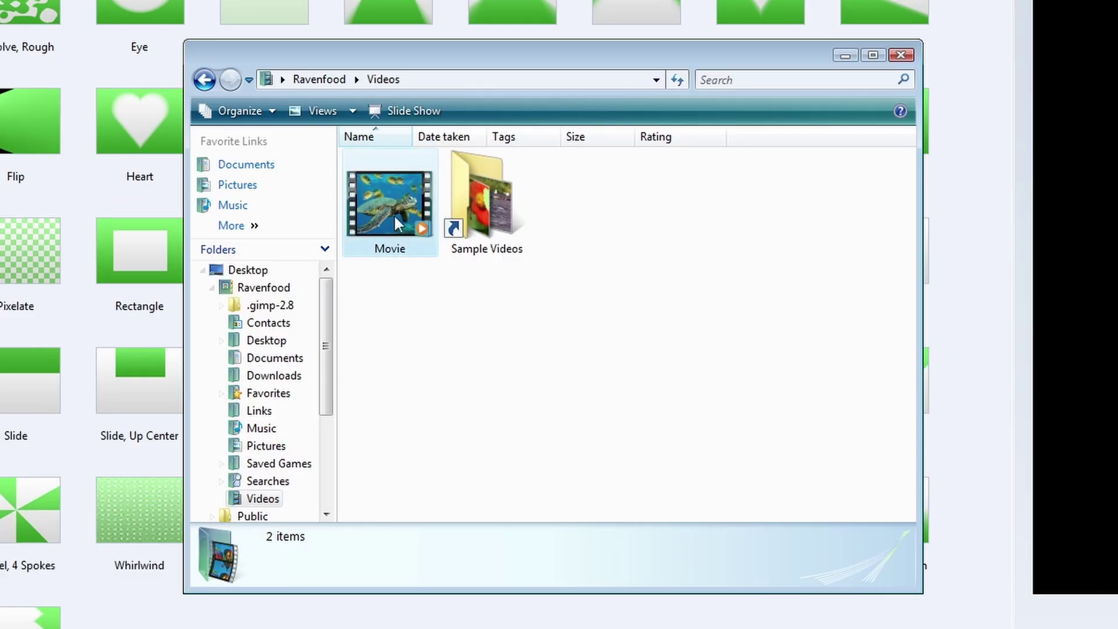
pyautogui.rightClick(396, 224)
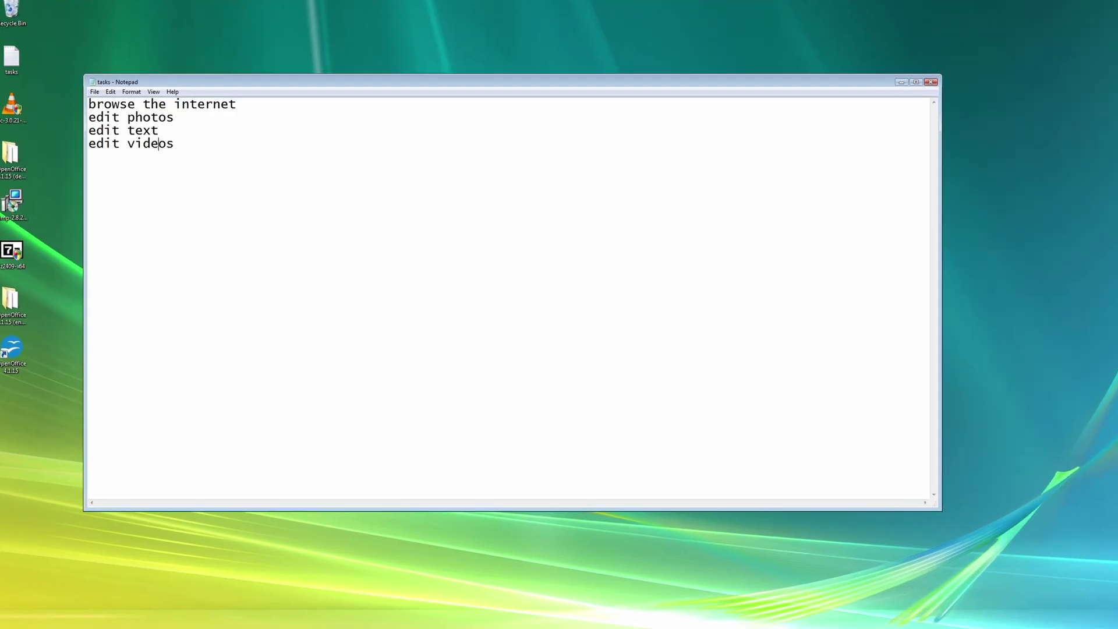
pyautogui.press('Home')
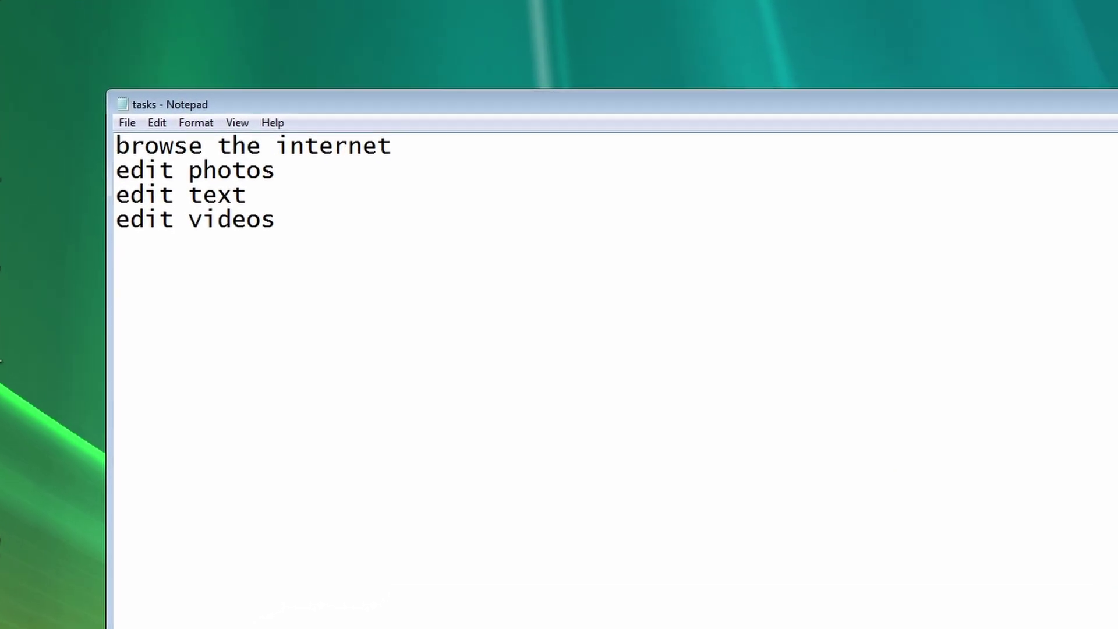
pyautogui.moveTo(103, 202); pyautogui.dragTo(136, 206)
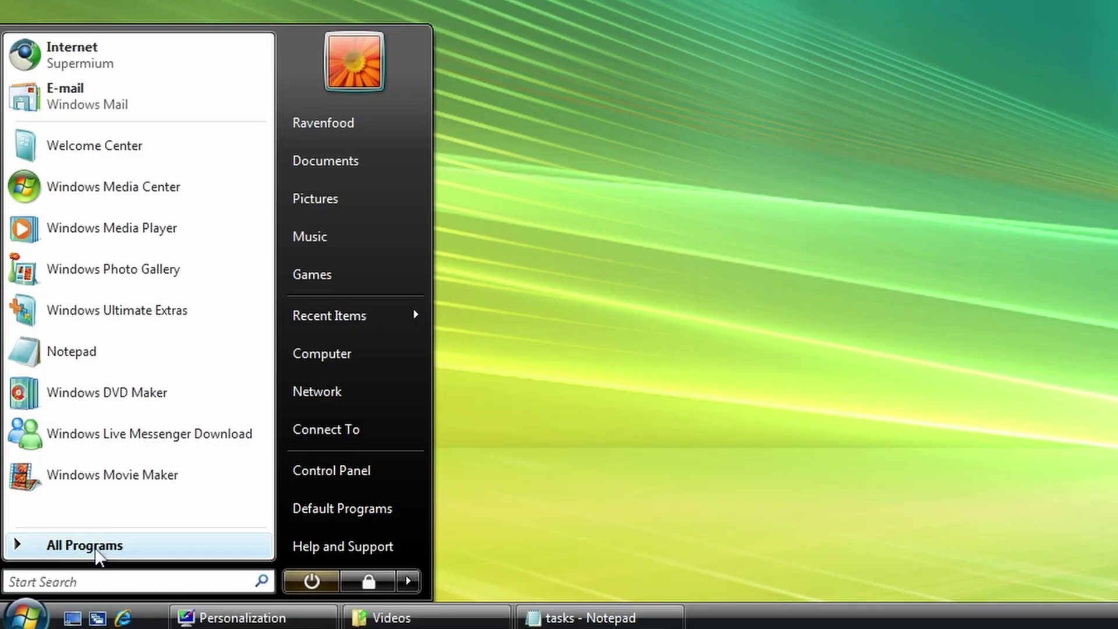
# Open Windows Contacts from the installed programs and close its window.
pyautogui.click(99, 542)
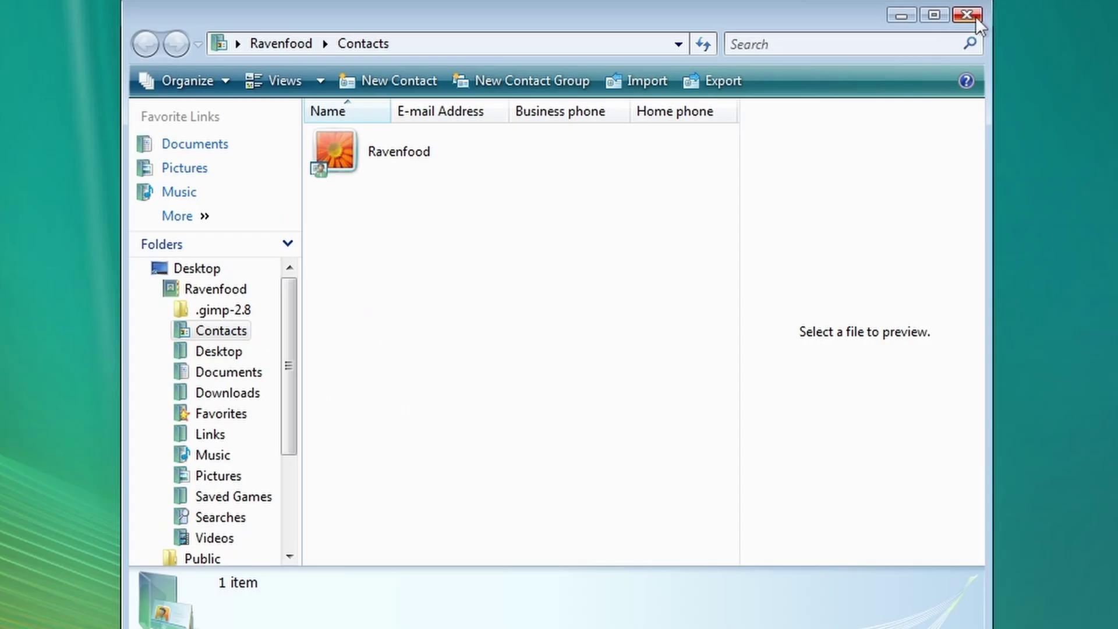
pyautogui.click(908, 75)
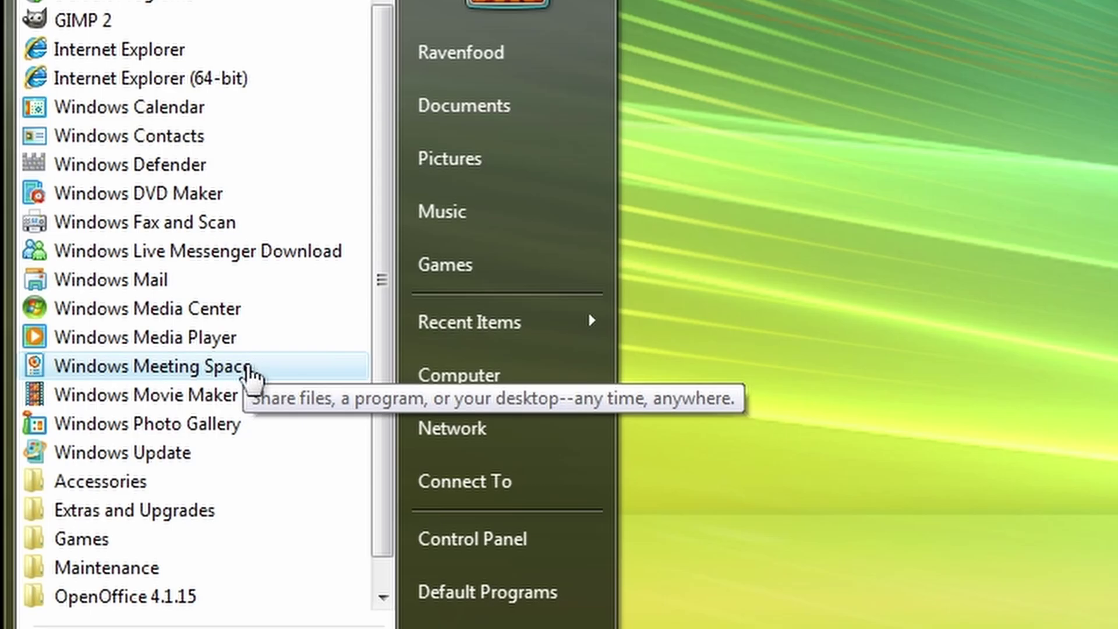
# Set up Windows Meeting Space with administrator permission, accepting the People Near Me display name, automatic sign-in and invitations from Anyone.
pyautogui.click(247, 366)
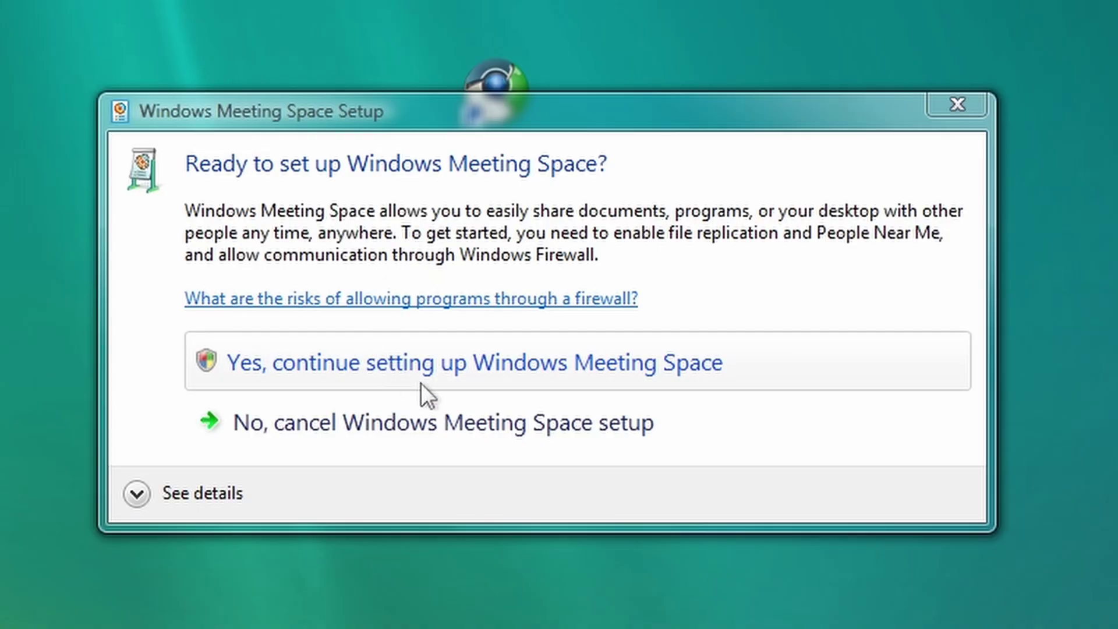
pyautogui.click(431, 365)
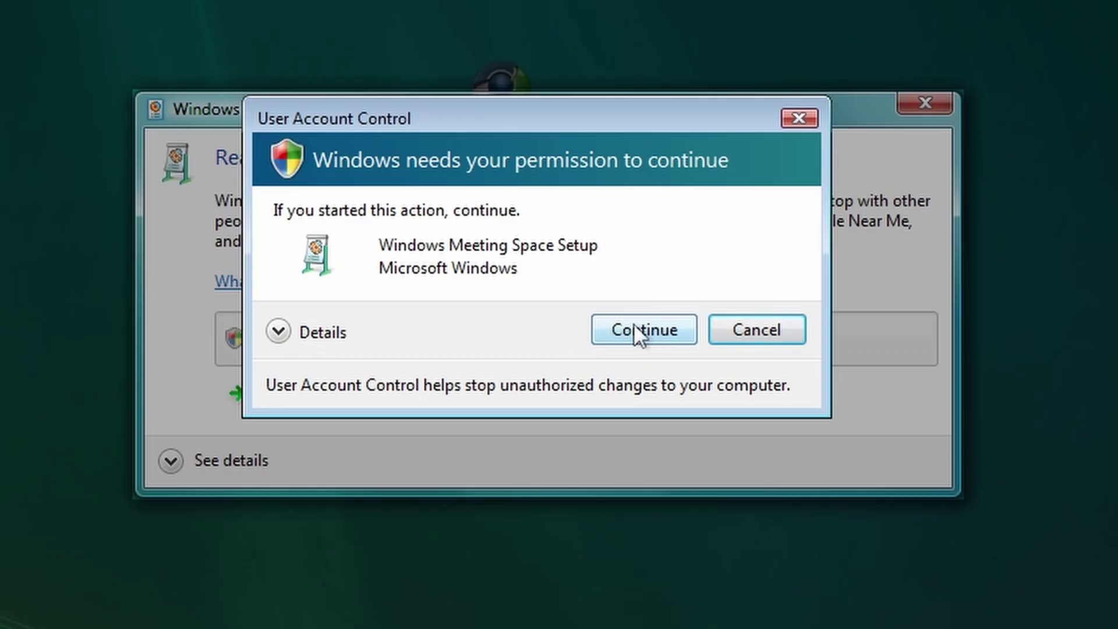
pyautogui.click(643, 350)
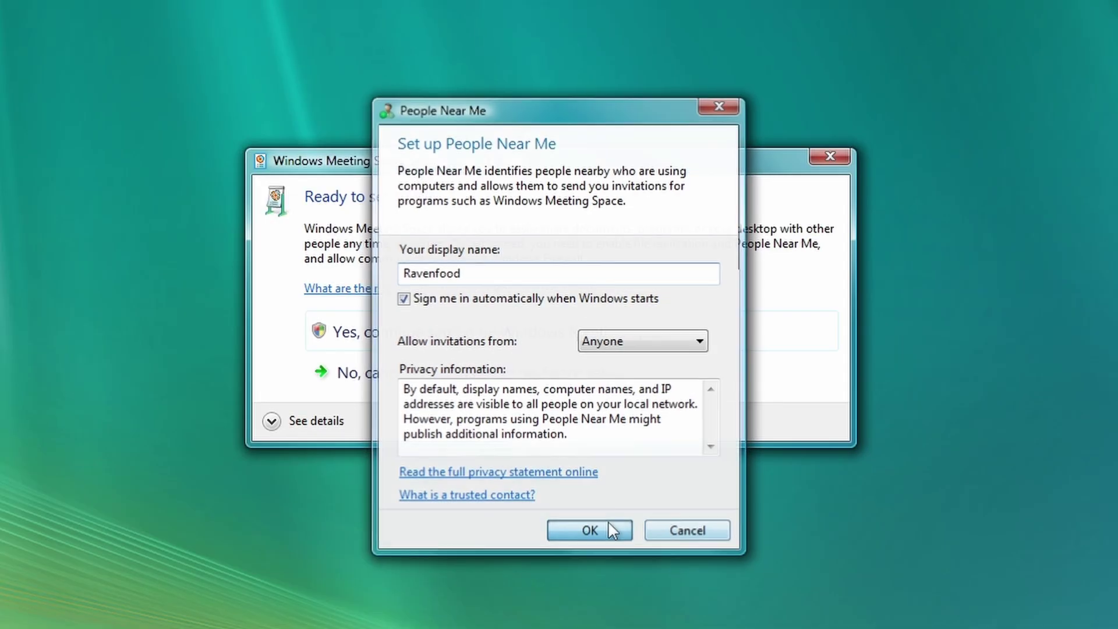
pyautogui.click(597, 570)
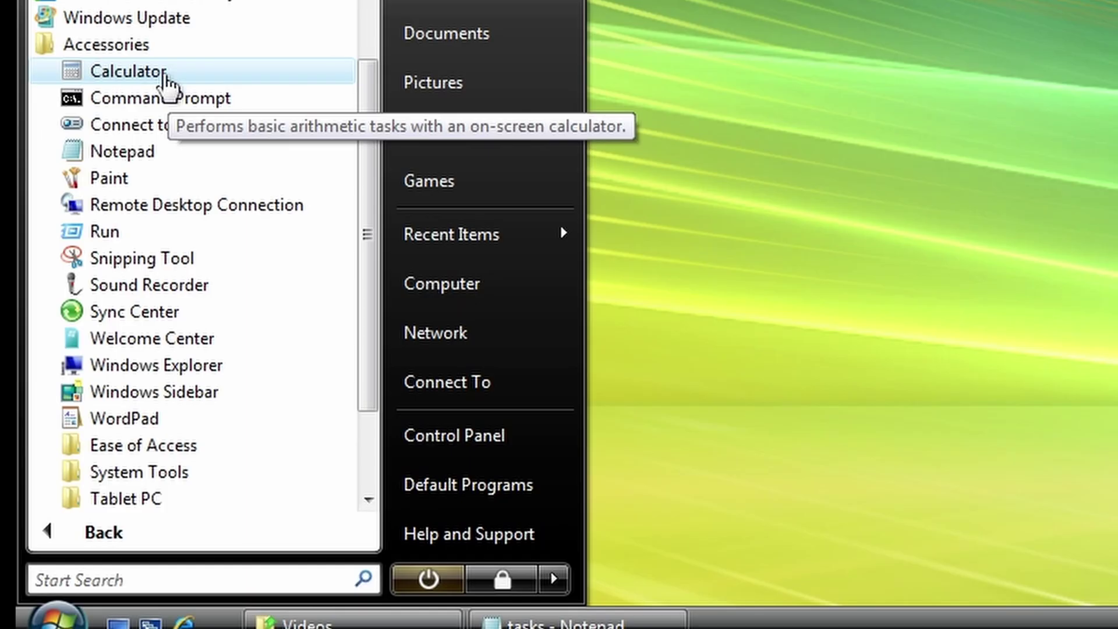
# Open Calculator, move its window nearer the middle of the desktop, and enter 544.
pyautogui.click(159, 75)
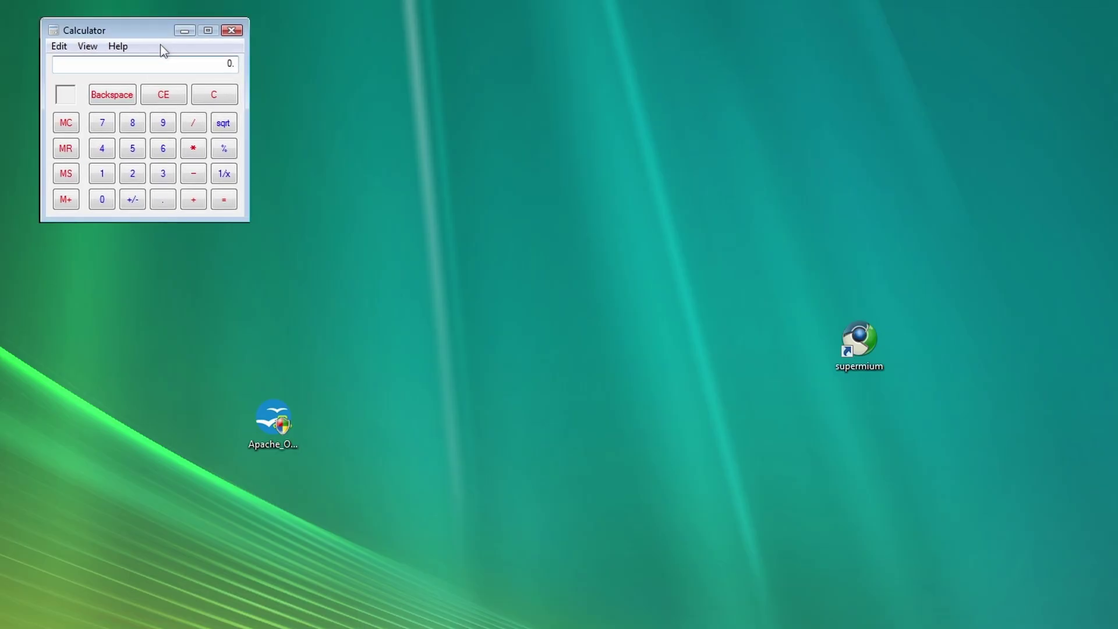
pyautogui.moveTo(278, 54); pyautogui.dragTo(771, 405)
pyautogui.click(758, 520)
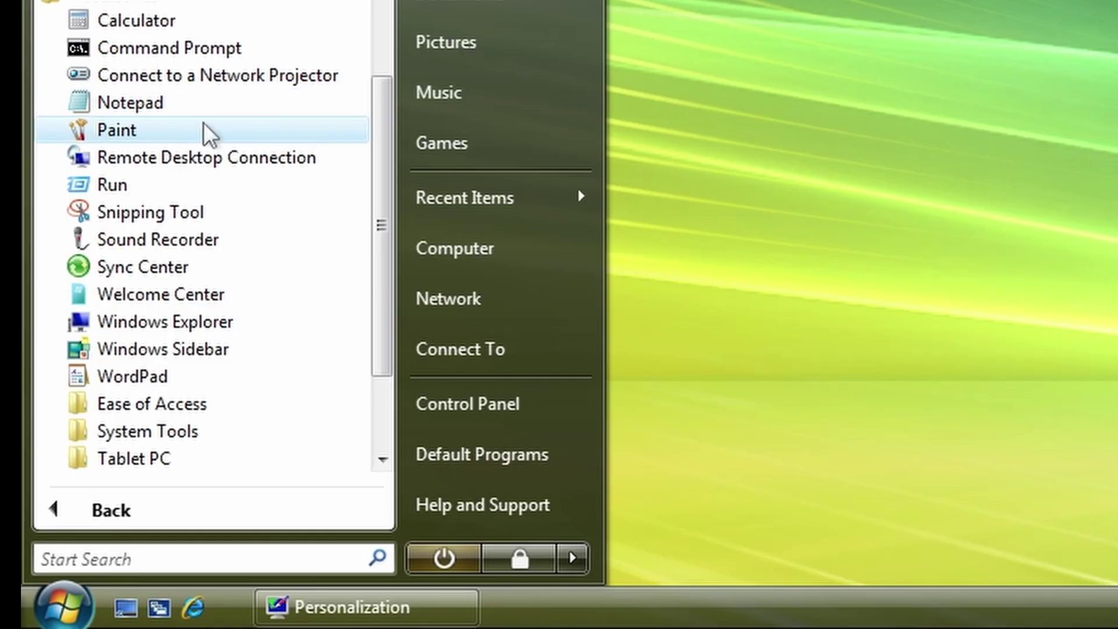
# Open Paint and draw a freehand stroke on the blank canvas.
pyautogui.click(205, 131)
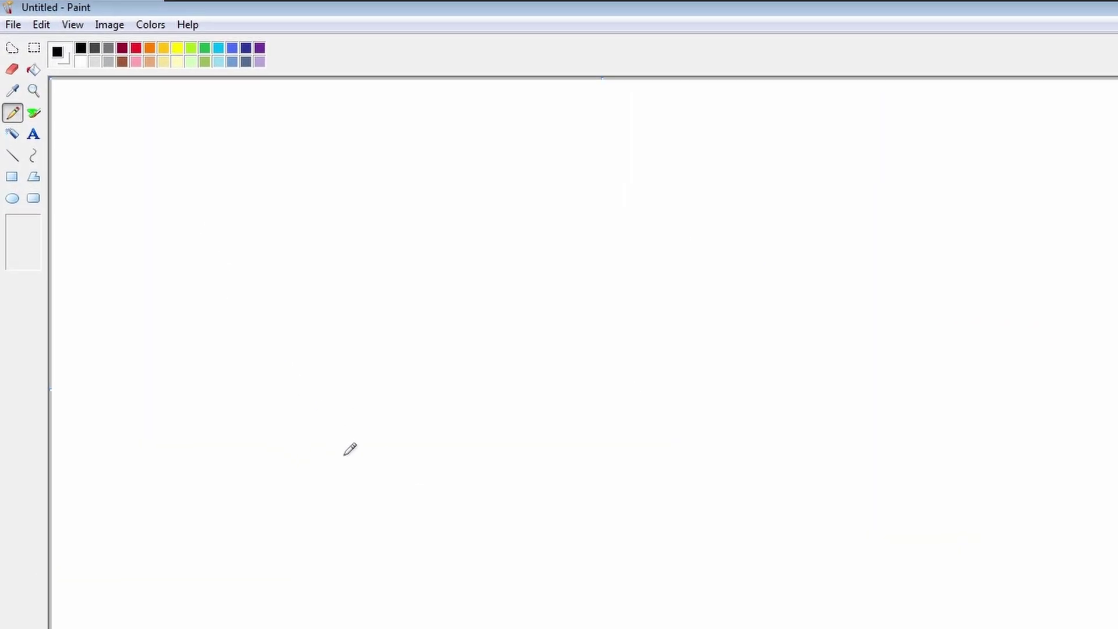
pyautogui.click(124, 56)
pyautogui.click(58, 235)
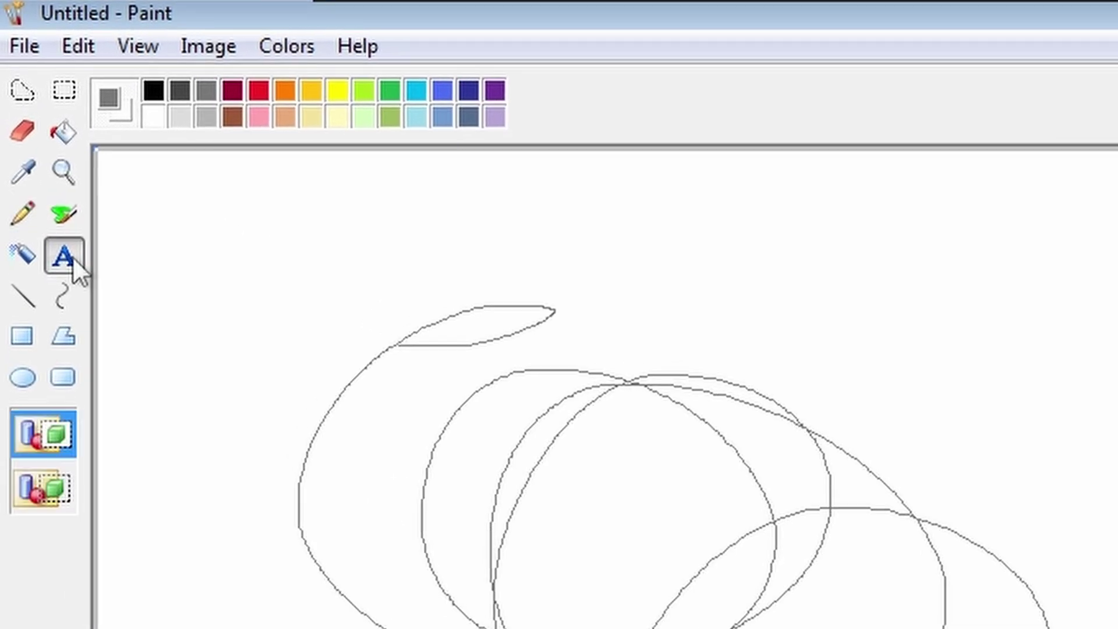
pyautogui.moveTo(749, 295); pyautogui.dragTo(859, 628)
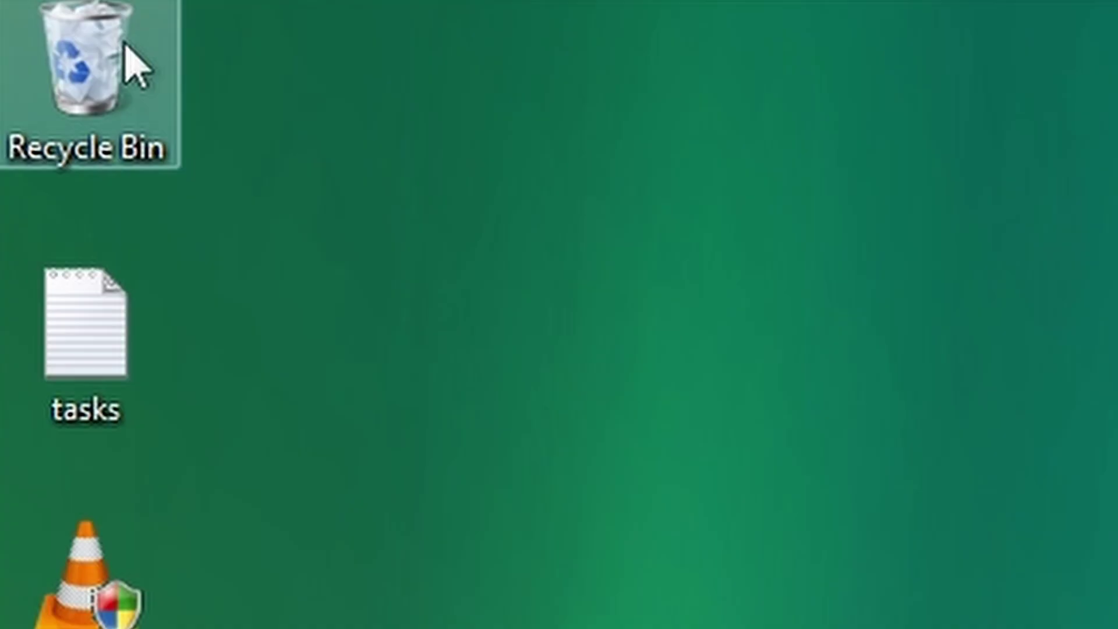
# Open the Recycle Bin from the desktop.
pyautogui.doubleClick(124, 46)
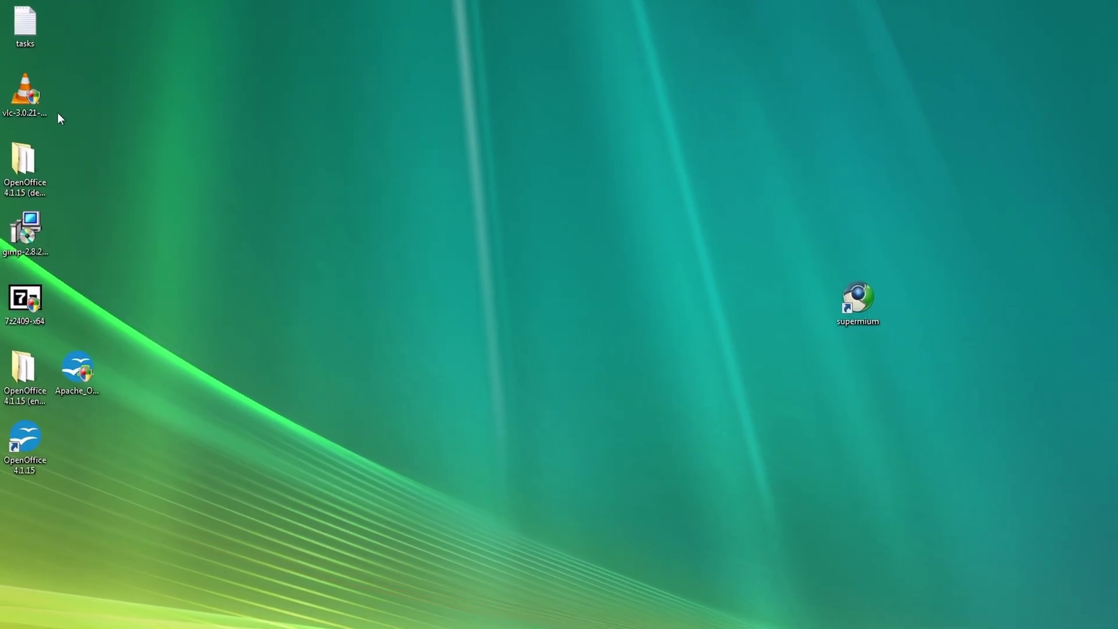
# Run the vlc-3.0.21-win32 installer in English and browse the menus of VLC media player.
pyautogui.moveTo(25, 92); pyautogui.dragTo(481, 186)
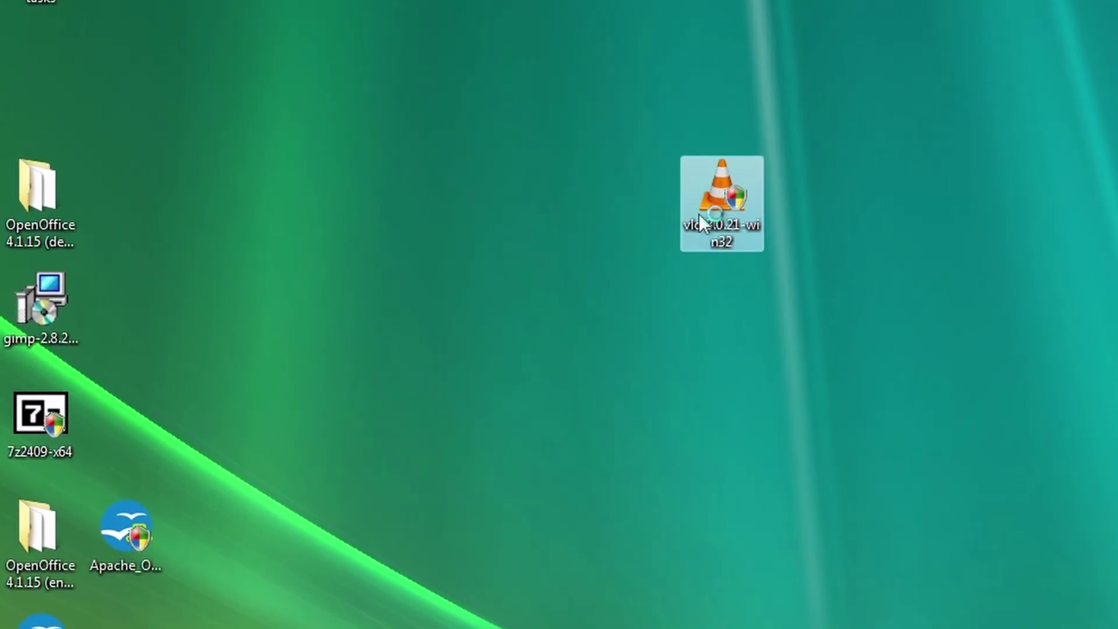
pyautogui.doubleClick(447, 162)
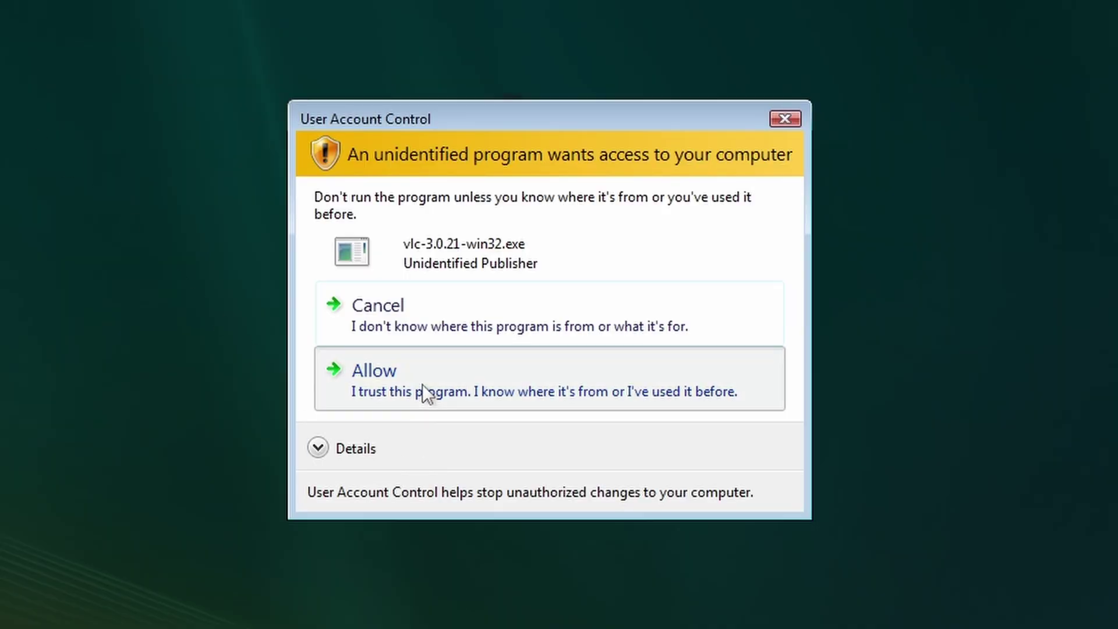
pyautogui.click(426, 393)
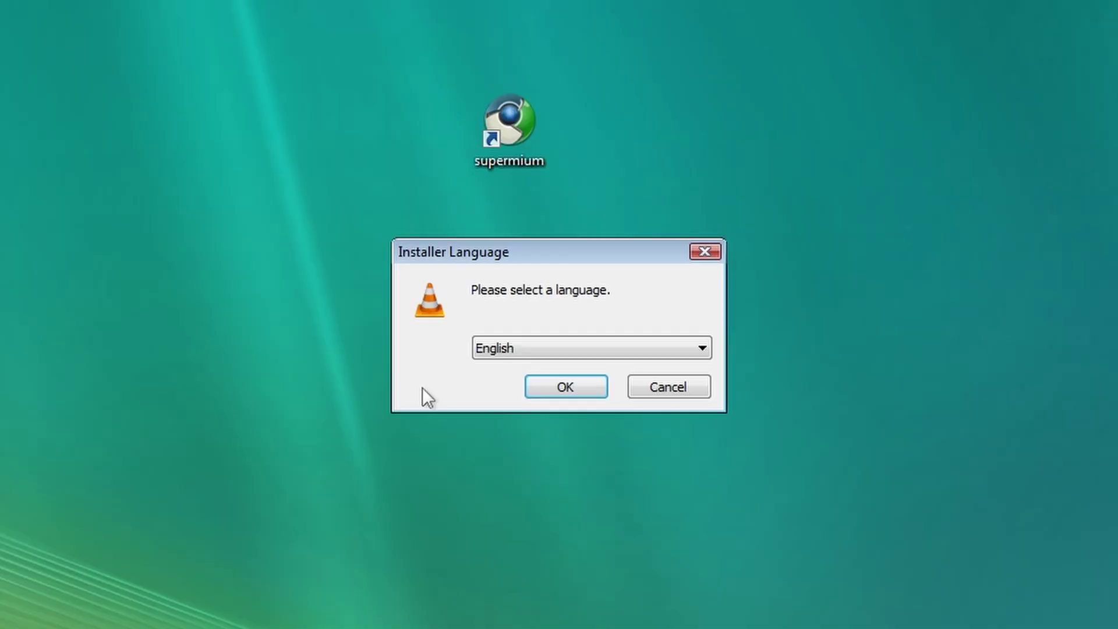
pyautogui.click(564, 387)
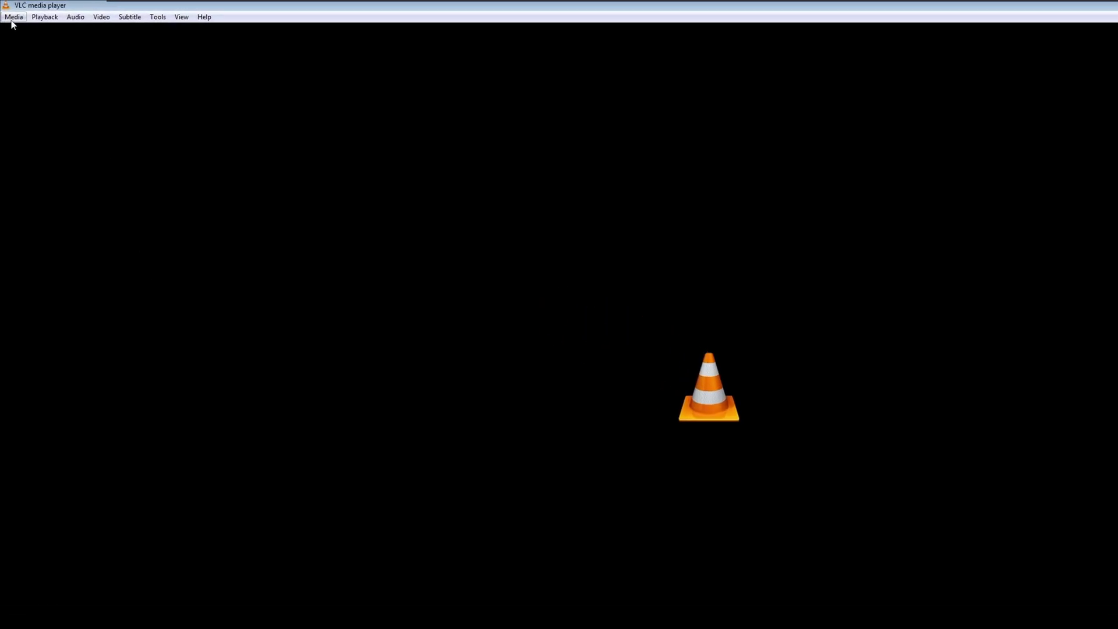
pyautogui.click(12, 16)
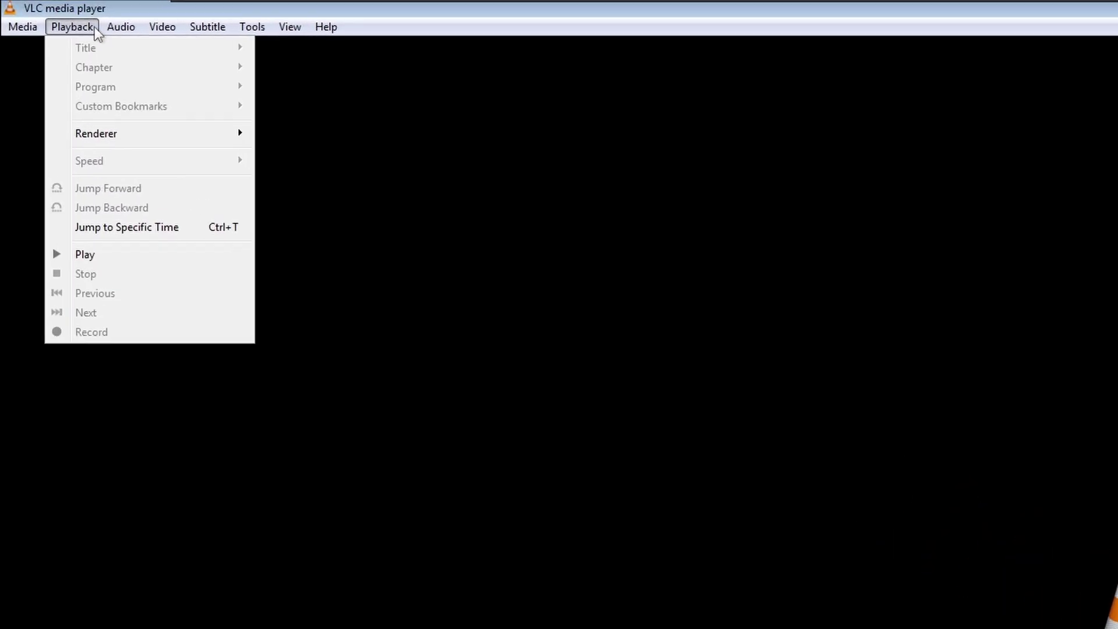
pyautogui.moveTo(256, 29)
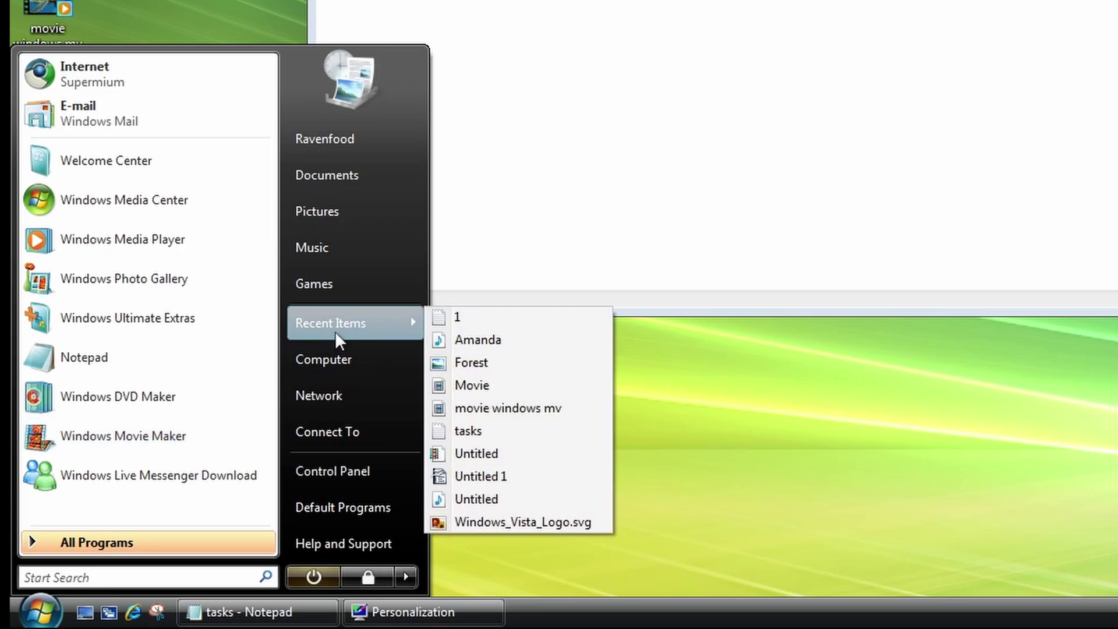
pyautogui.press('Escape')
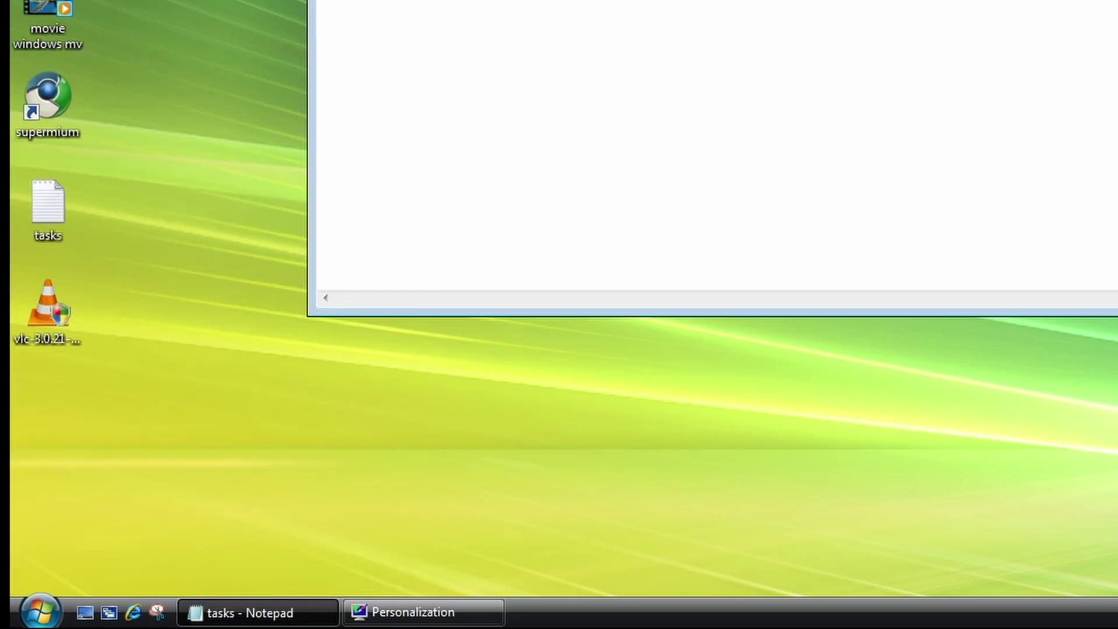